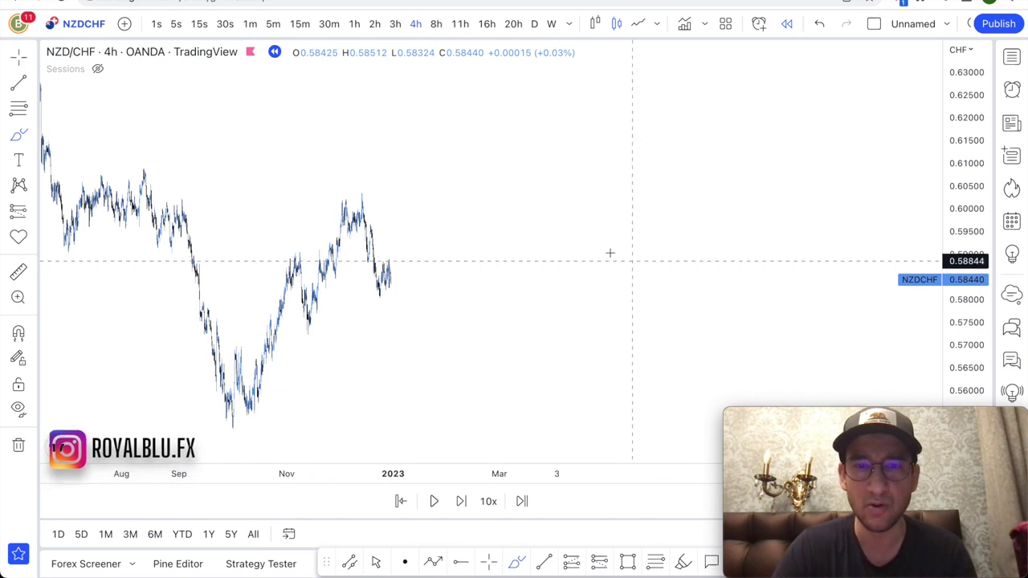
- On an empty area of the chart, brush a lower swing structure sweeping below its first low, with a horizontal line marking that low
scroll(544, 253, "down", 2)
scroll(546, 254, "right", 5)
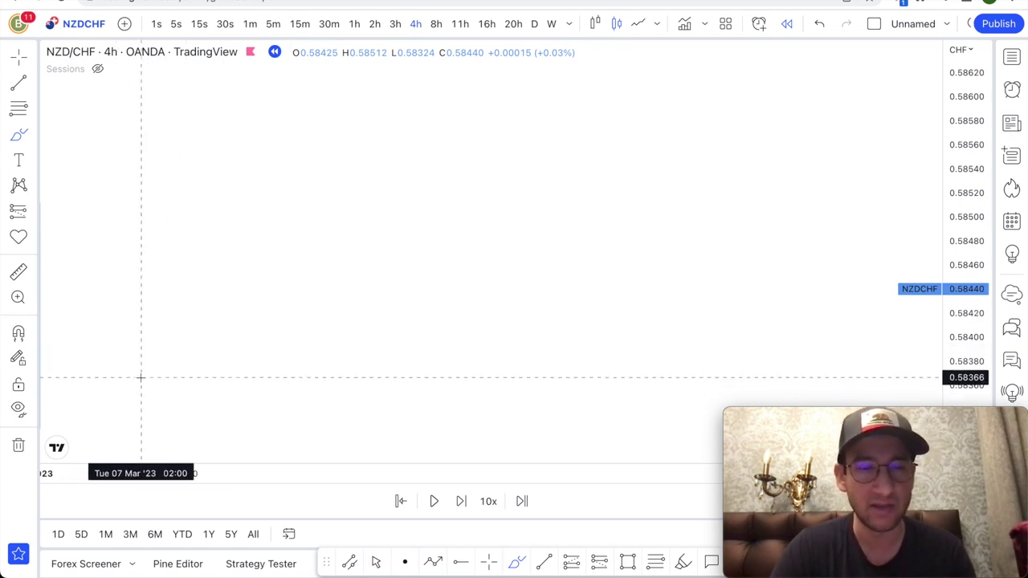
mouse_move(118, 340)
left_mouse_down()
mouse_move(121, 418)
mouse_move(171, 388)
mouse_move(191, 416)
mouse_move(191, 441)
mouse_move(248, 333)
mouse_move(265, 405)
left_mouse_up()
left_click(136, 423)
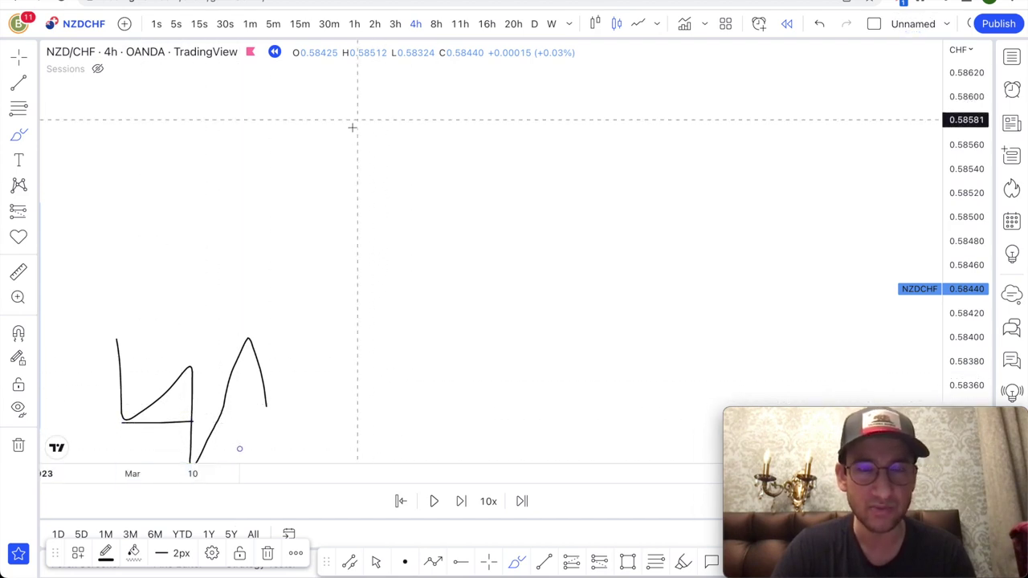
- Brush a second, higher swing structure whose second peak sweeps the first, and mark the first peak with a horizontal line
mouse_move(353, 126)
left_mouse_down()
mouse_move(395, 92)
mouse_move(418, 136)
mouse_move(491, 70)
mouse_move(493, 151)
mouse_move(517, 137)
left_mouse_up()
left_click_drag(408, 79, 489, 74)
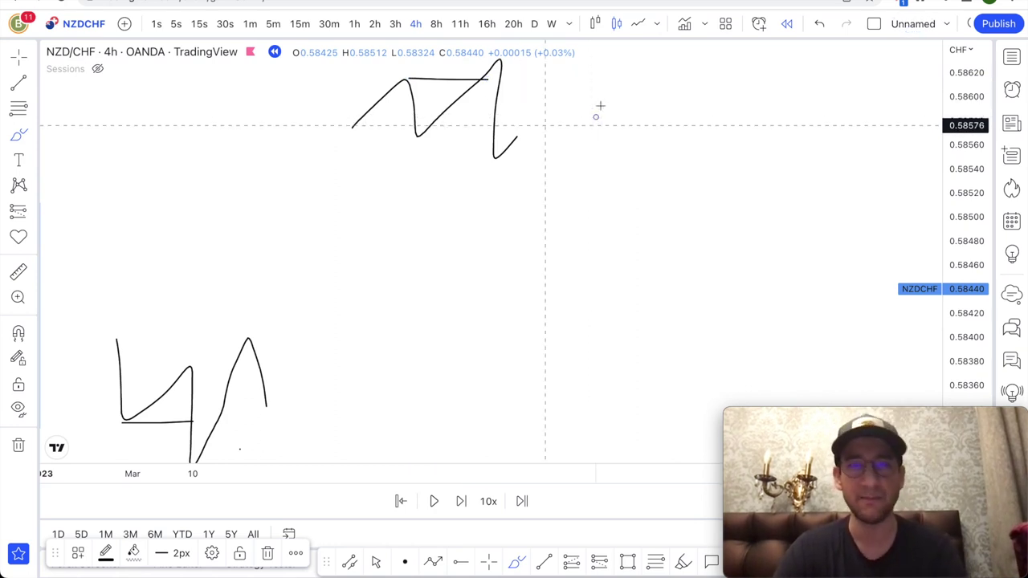
key("super+z")
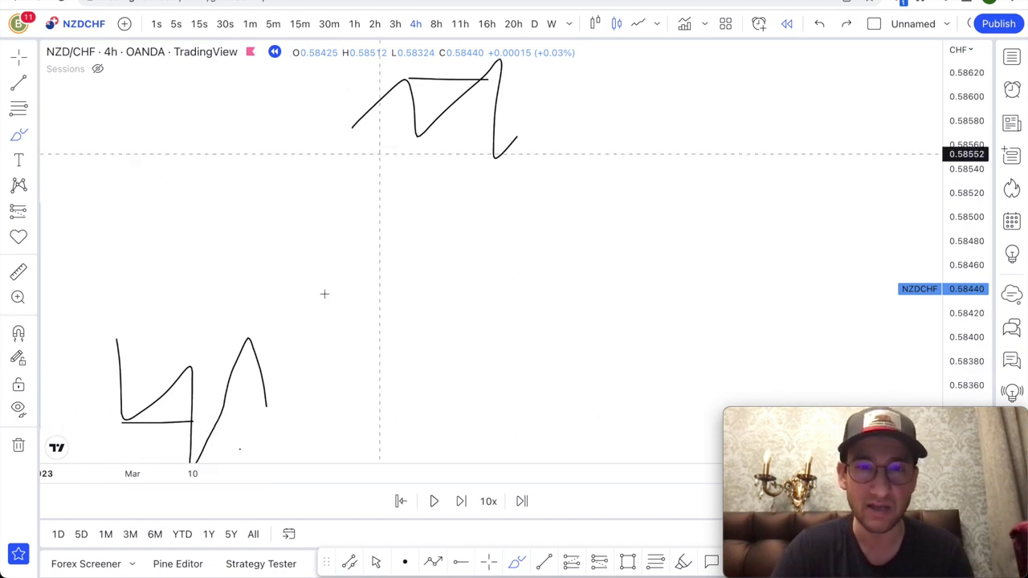
- Mark the lower structure's pullback high with a short horizontal line and place a wide rectangle zone beneath its first low
left_click_drag(190, 371, 223, 371)
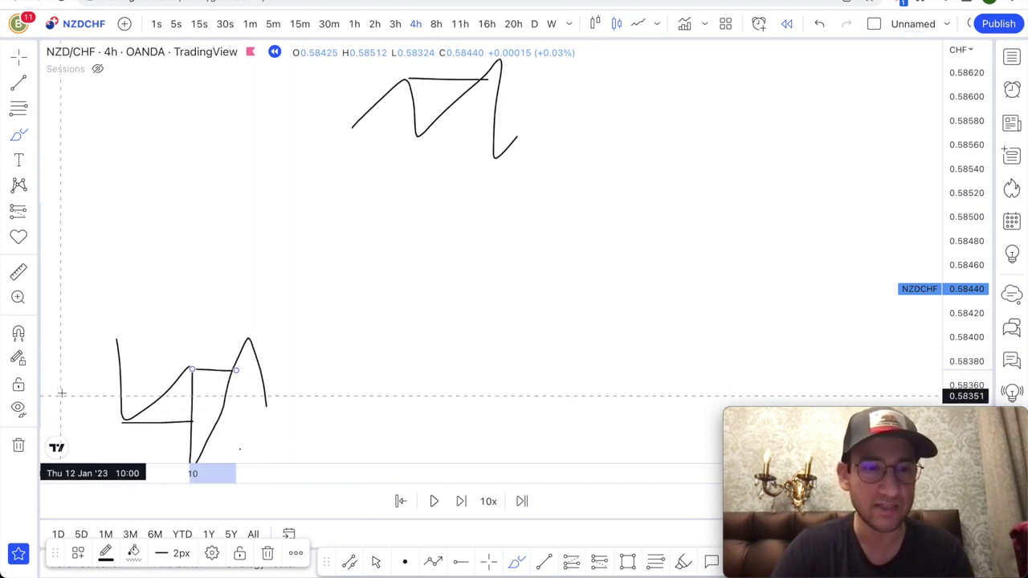
left_click(627, 562)
left_click(295, 431)
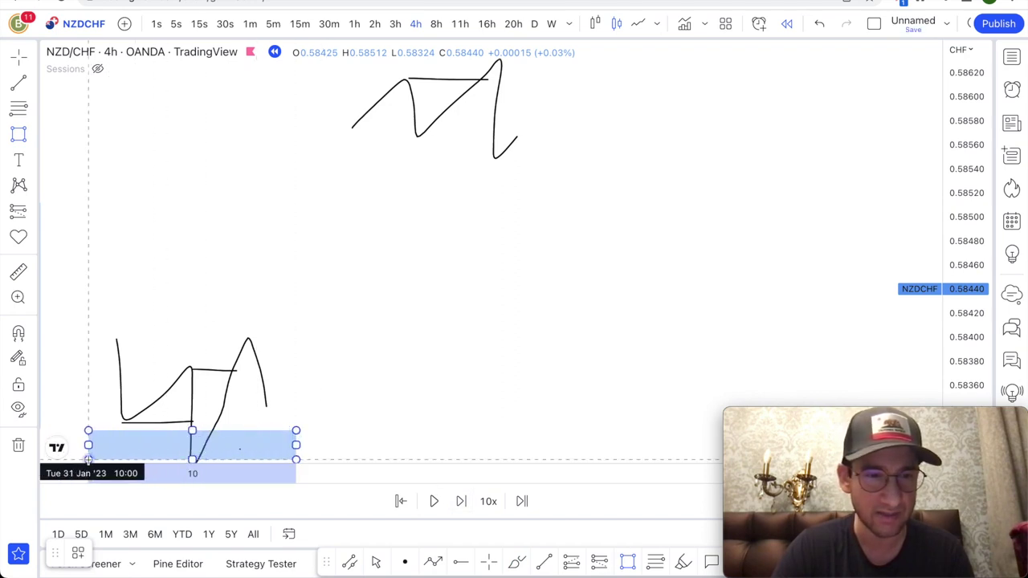
left_click(88, 459)
left_click_drag(37, 448, 40, 446)
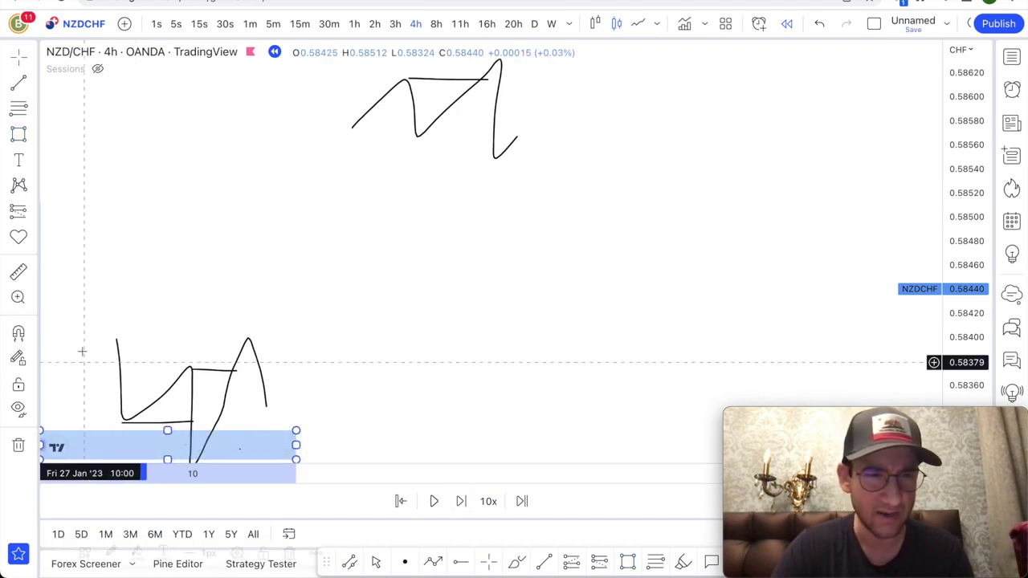
left_click(254, 418)
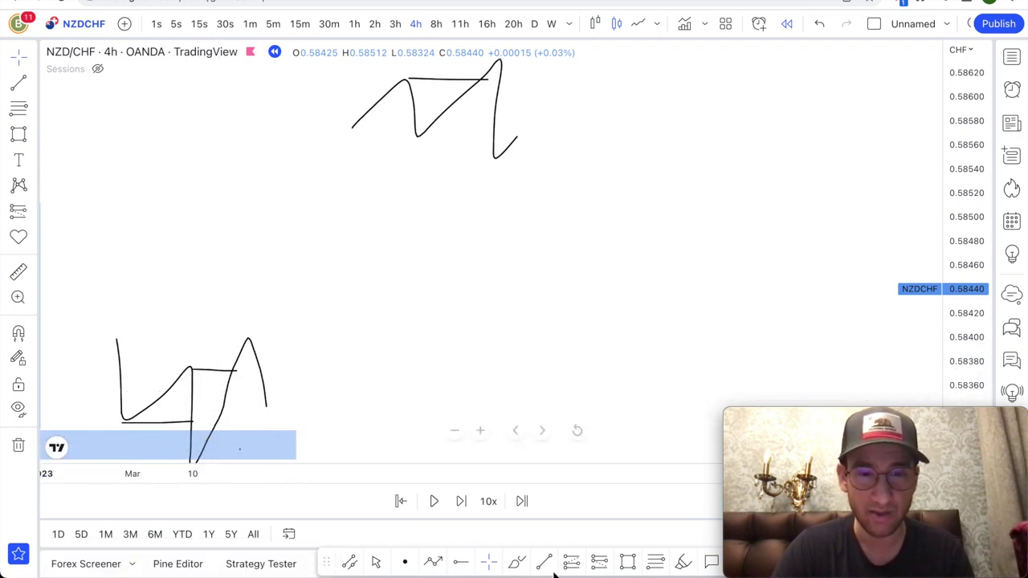
- Place a wide rectangle zone across the upper structure's peaks and style it light grey with the label "poi"
left_click(624, 565)
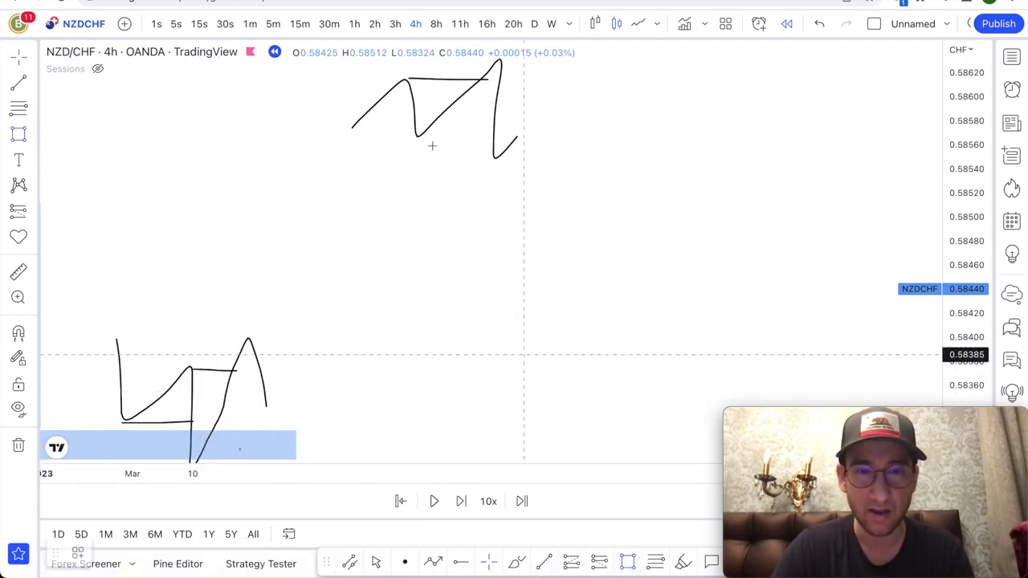
left_click(208, 86)
left_click(654, 55)
right_click(654, 55)
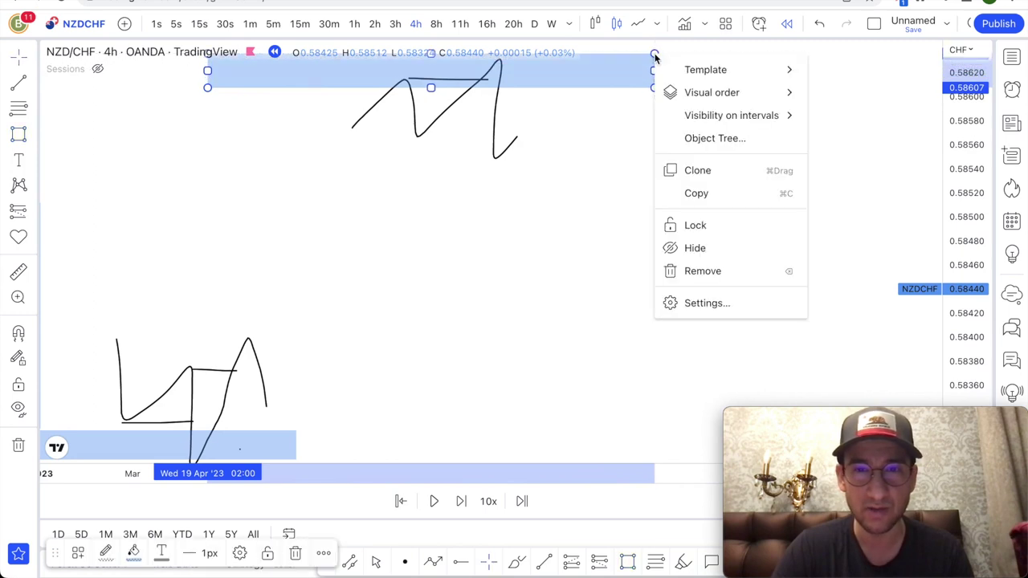
left_click(831, 288)
left_click(619, 305)
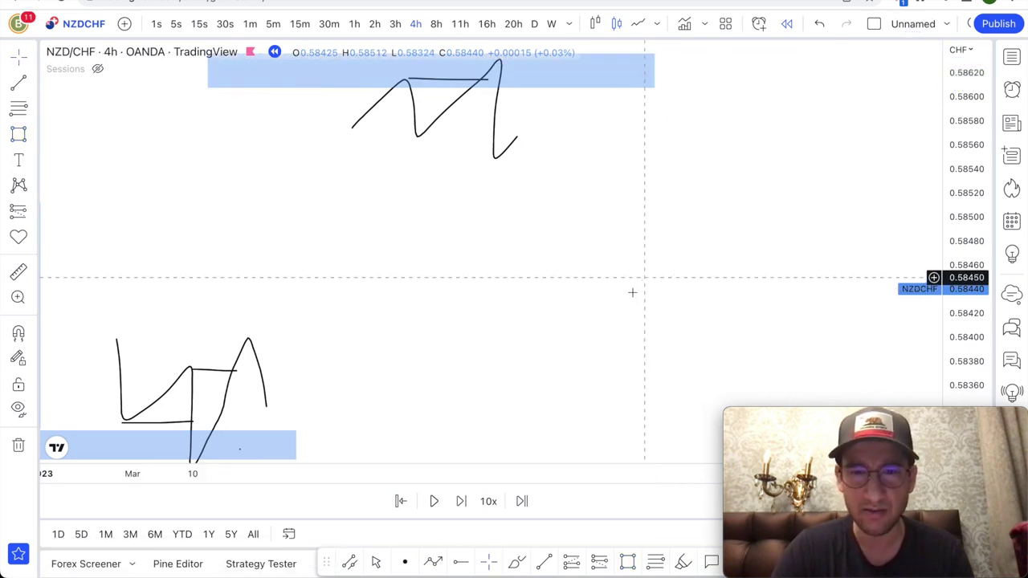
left_click(297, 446)
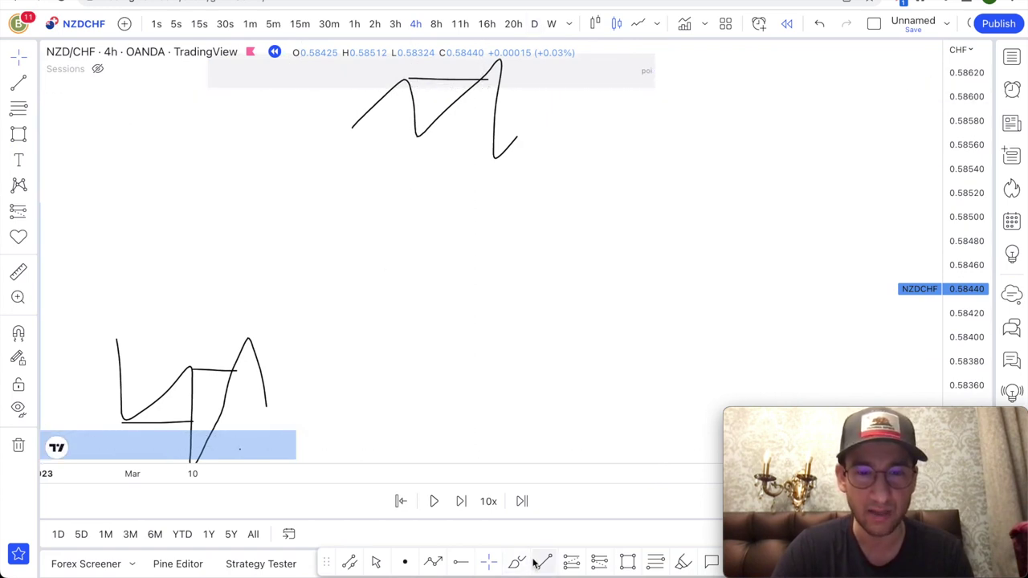
- Brush a horizontal line at the upper structure's pullback low and a zigzag path rising from the lower structure to the upper one
left_click_drag(415, 138, 498, 138)
key("ctrl+z")
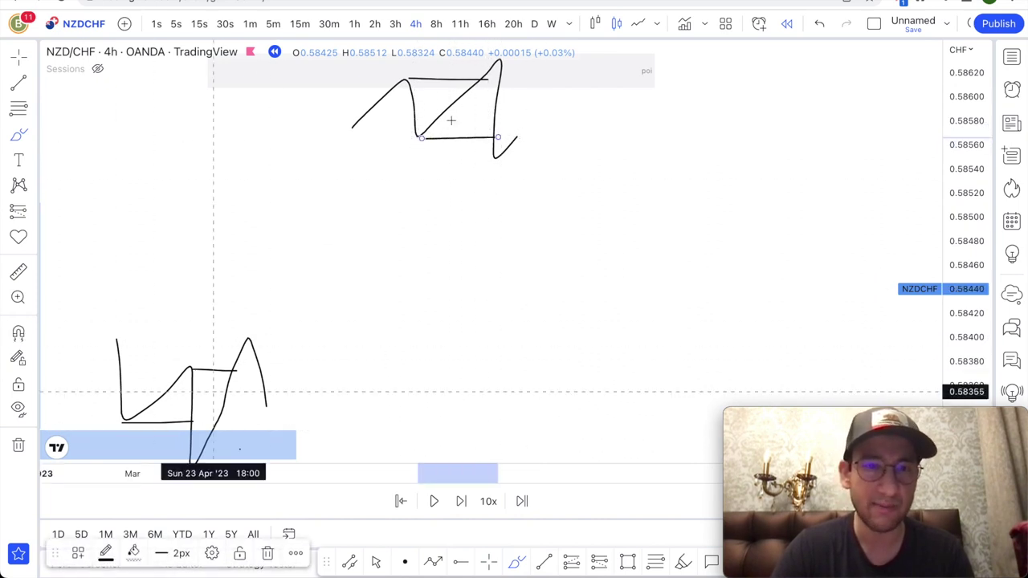
mouse_move(266, 412)
left_mouse_down()
mouse_move(268, 328)
mouse_move(287, 366)
mouse_move(294, 287)
mouse_move(310, 319)
mouse_move(312, 218)
mouse_move(318, 247)
mouse_move(335, 208)
mouse_move(375, 230)
mouse_move(383, 187)
left_mouse_up()
left_click_drag(367, 142, 374, 114)
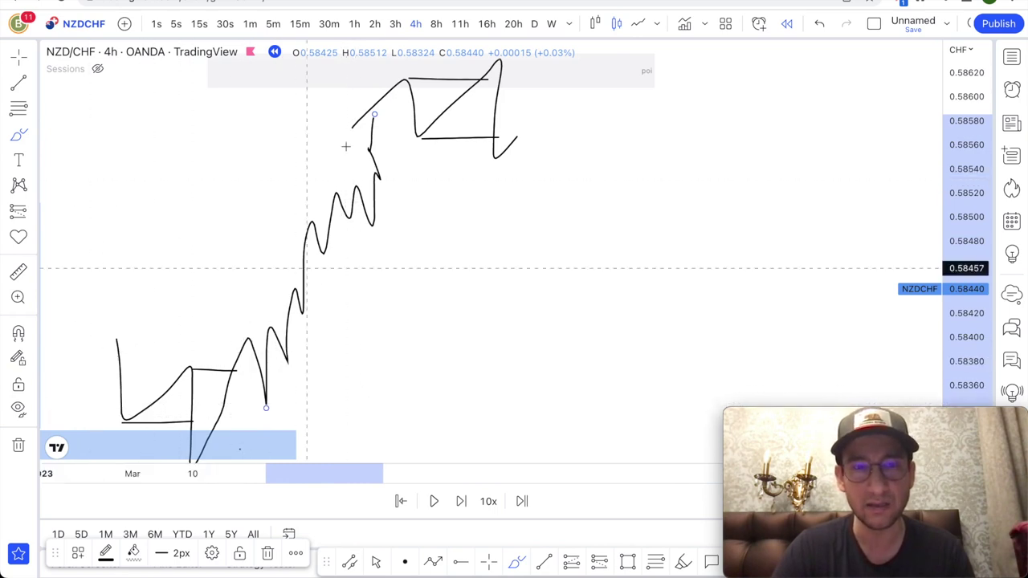
left_click_drag(366, 117, 367, 142)
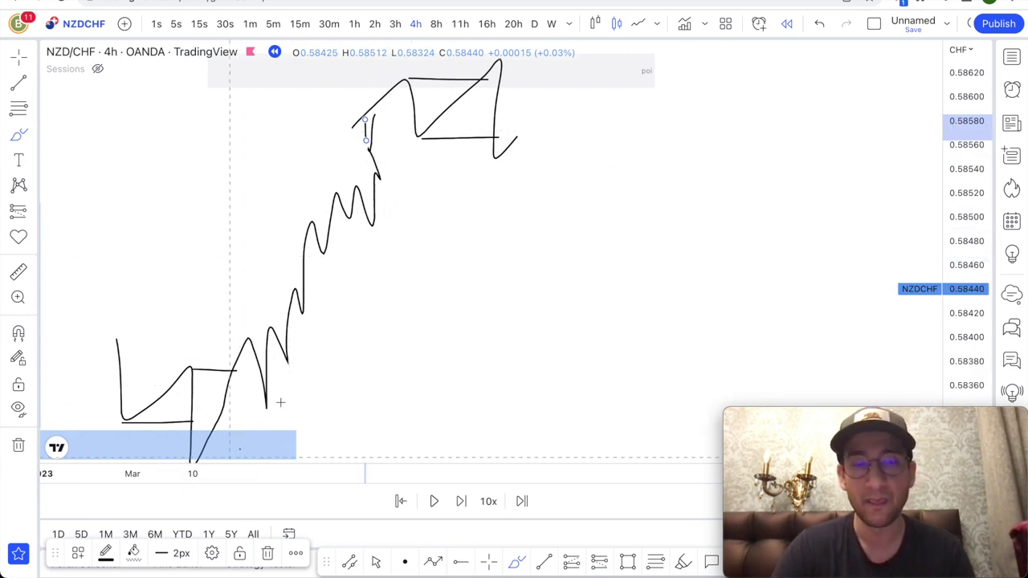
- Undo the curve under the lower structure and brush a rising line leading up to that structure's starting peak
mouse_move(291, 402)
left_mouse_down()
mouse_move(291, 434)
mouse_move(261, 463)
left_mouse_up()
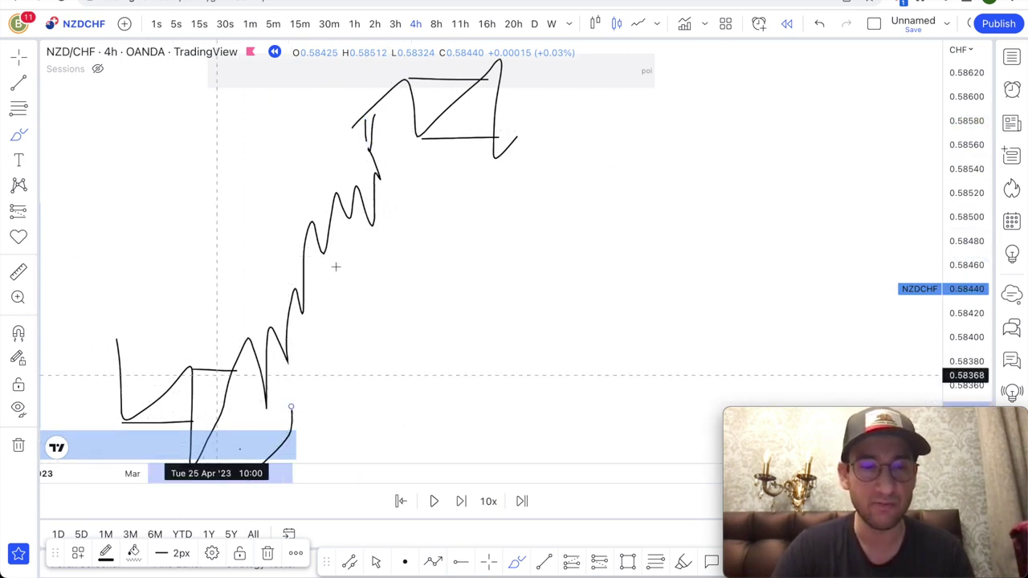
key("ctrl+z")
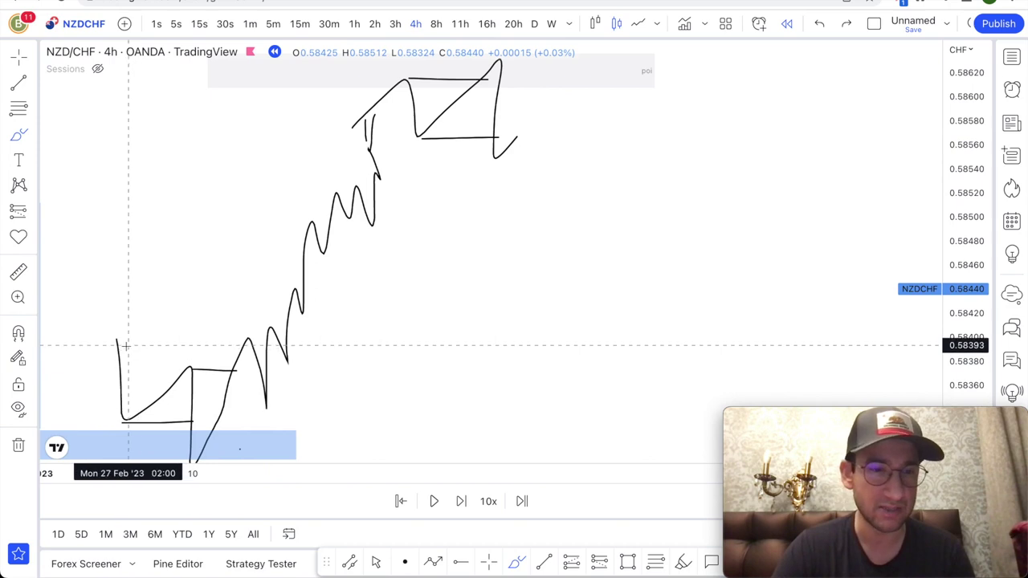
left_click_drag(118, 341, 65, 402)
left_click_drag(1, 486, 3, 499)
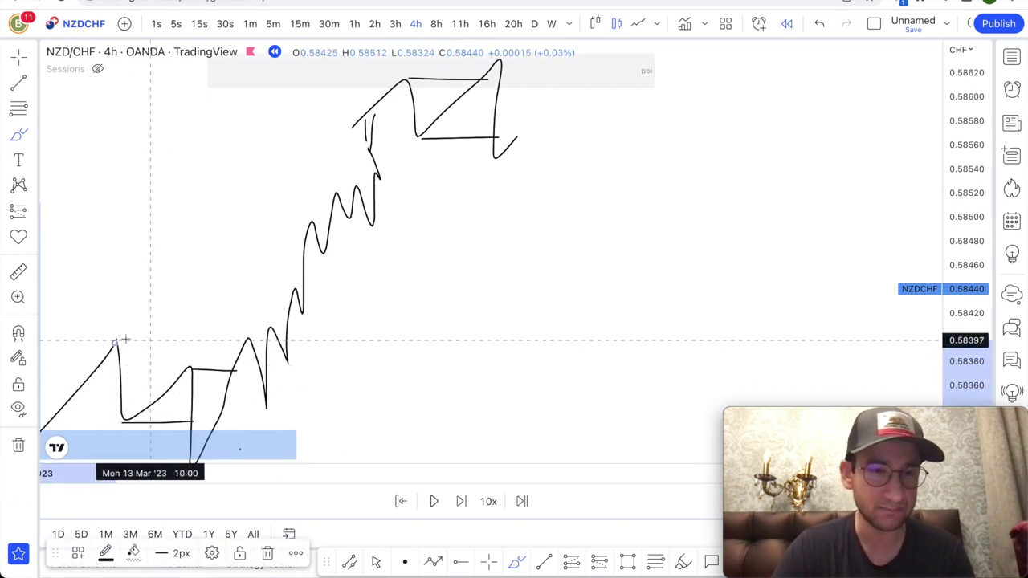
- Try level lines across the lower structure's highs, undoing each one
left_click_drag(107, 338, 222, 340)
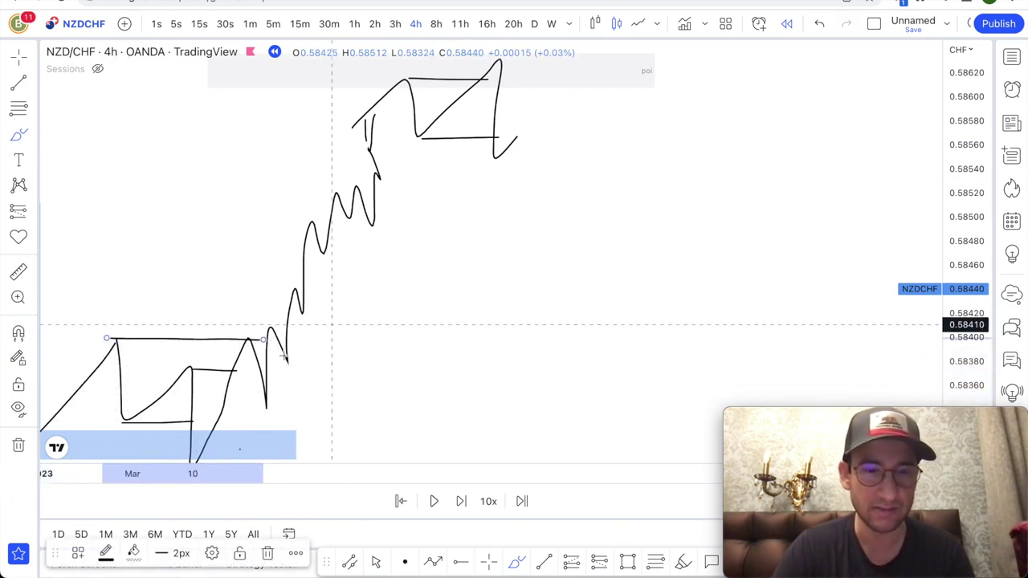
key("ctrl+z")
left_click_drag(198, 367, 285, 359)
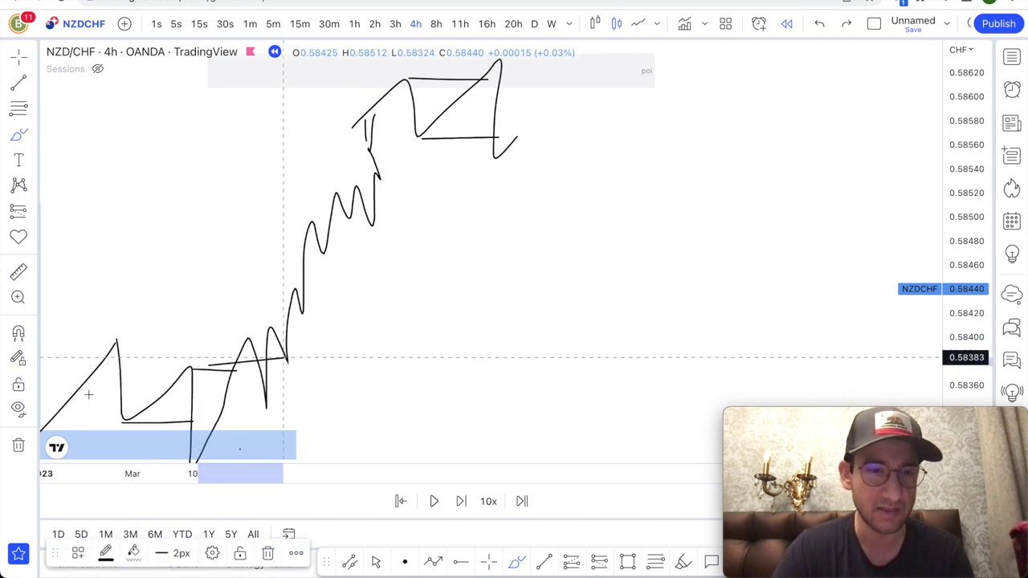
key("ctrl+z")
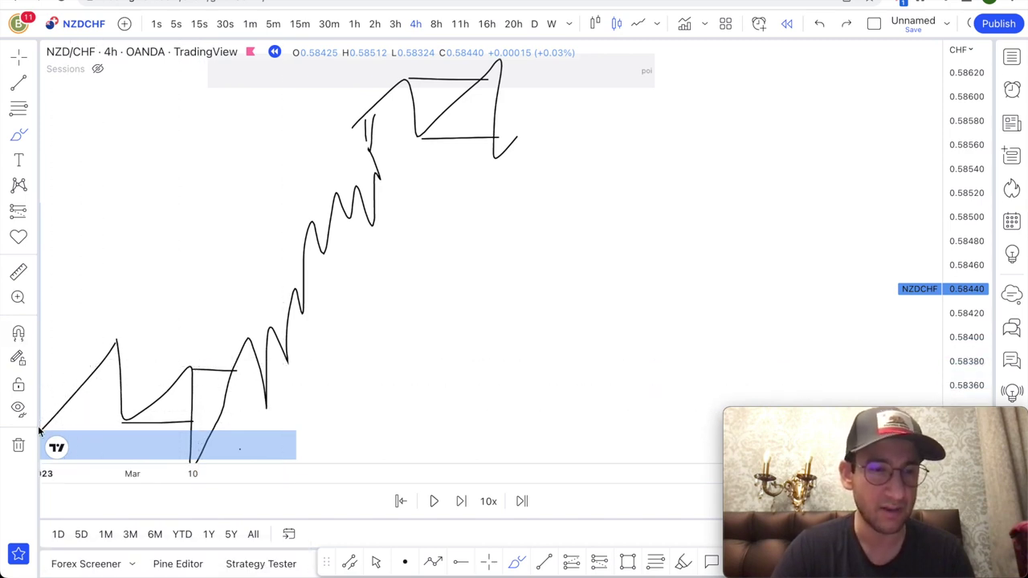
- Trace the overall rise from the lower to the upper structure with temporary brush strokes, undoing each one
mouse_move(41, 431)
left_mouse_down()
mouse_move(117, 342)
mouse_move(185, 432)
mouse_move(250, 364)
mouse_move(333, 192)
mouse_move(402, 81)
left_mouse_up()
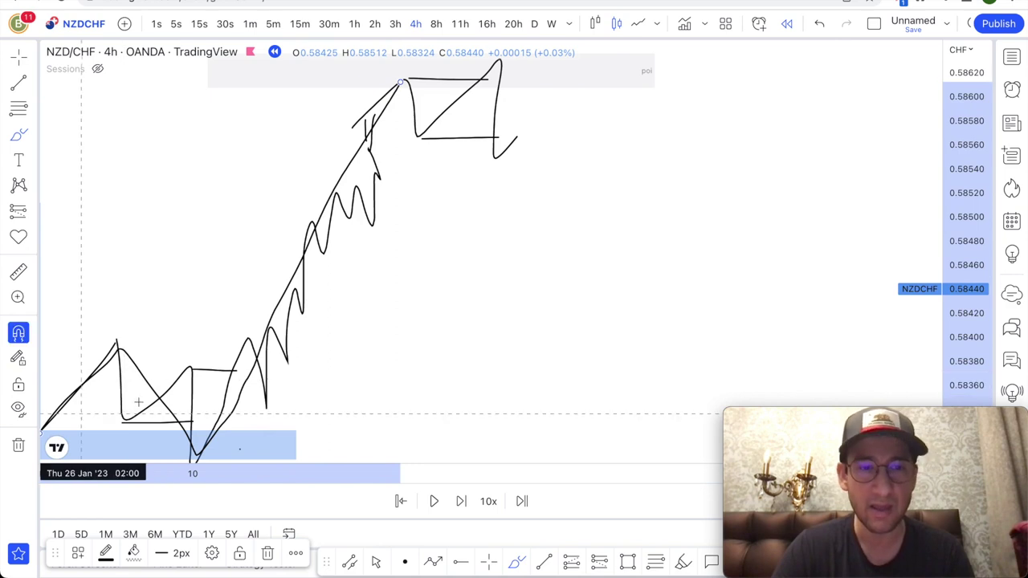
key("super+z")
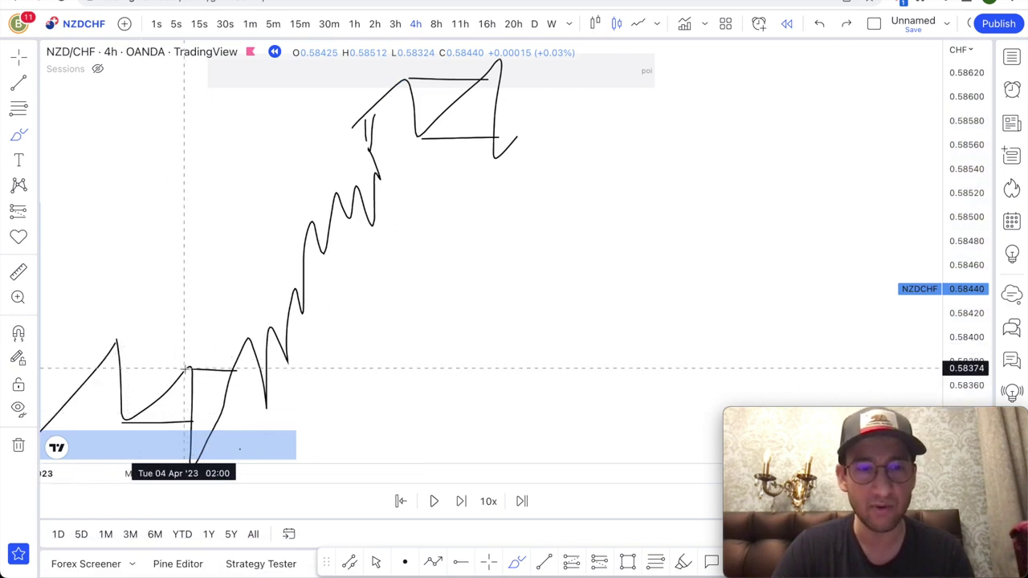
left_click_drag(450, 138, 292, 400)
key("ctrl+z")
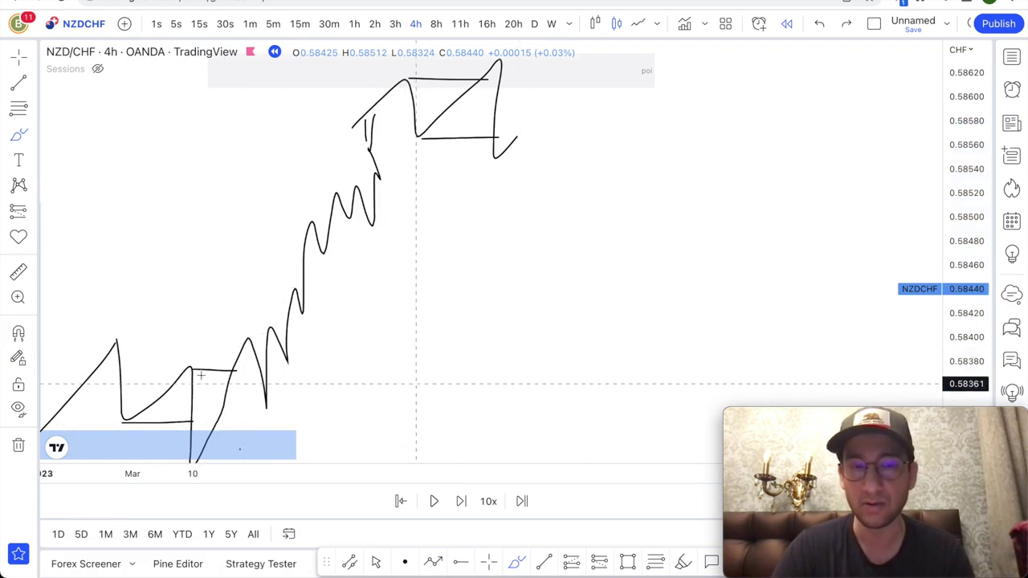
mouse_move(258, 427)
left_mouse_down()
mouse_move(347, 237)
mouse_move(307, 349)
mouse_move(397, 188)
left_mouse_up()
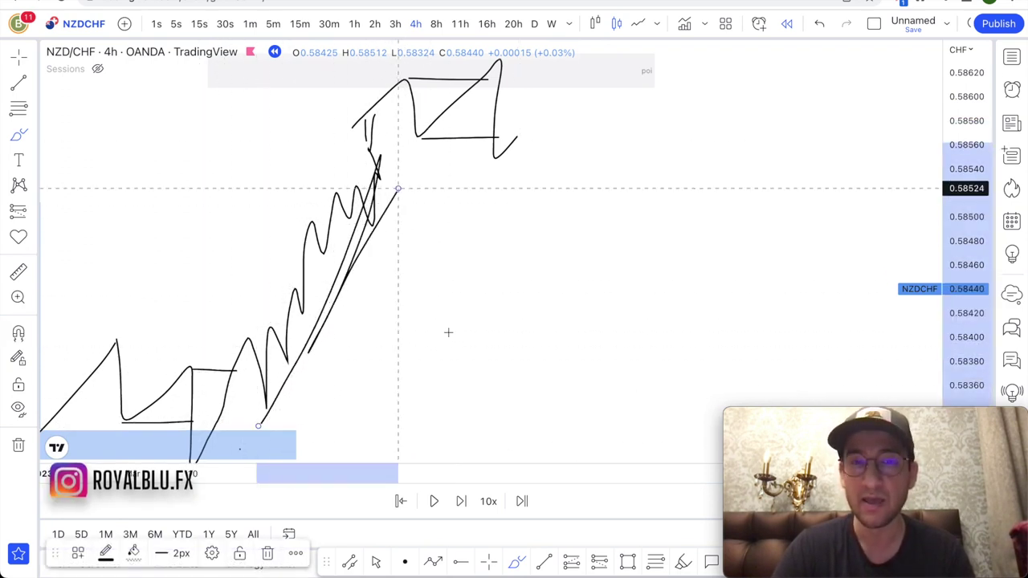
key("ctrl+z")
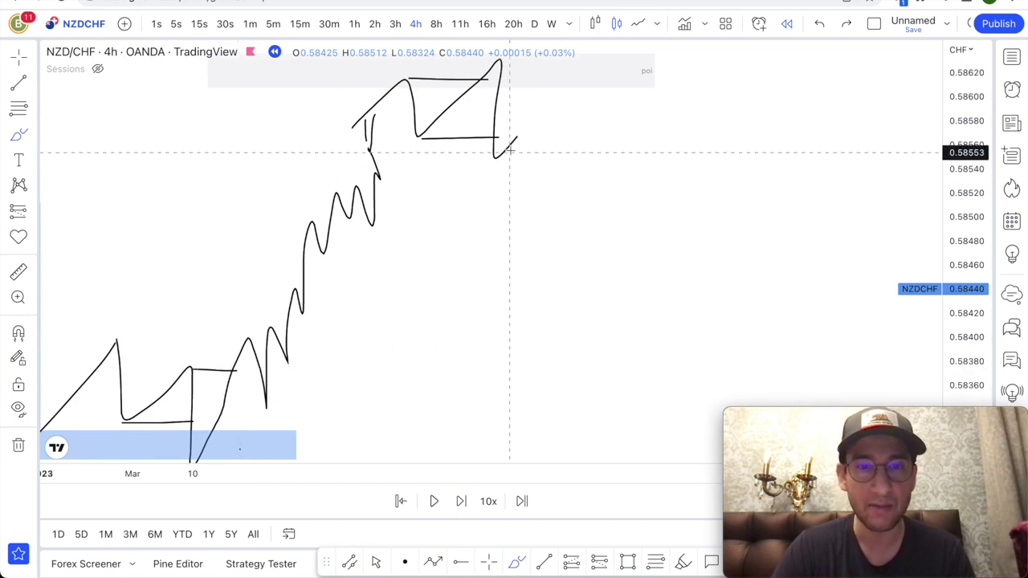
- Sketch a long drop from the upper structure and arcs around the low and high turning areas, and undo these strokes
left_click_drag(517, 138, 524, 385)
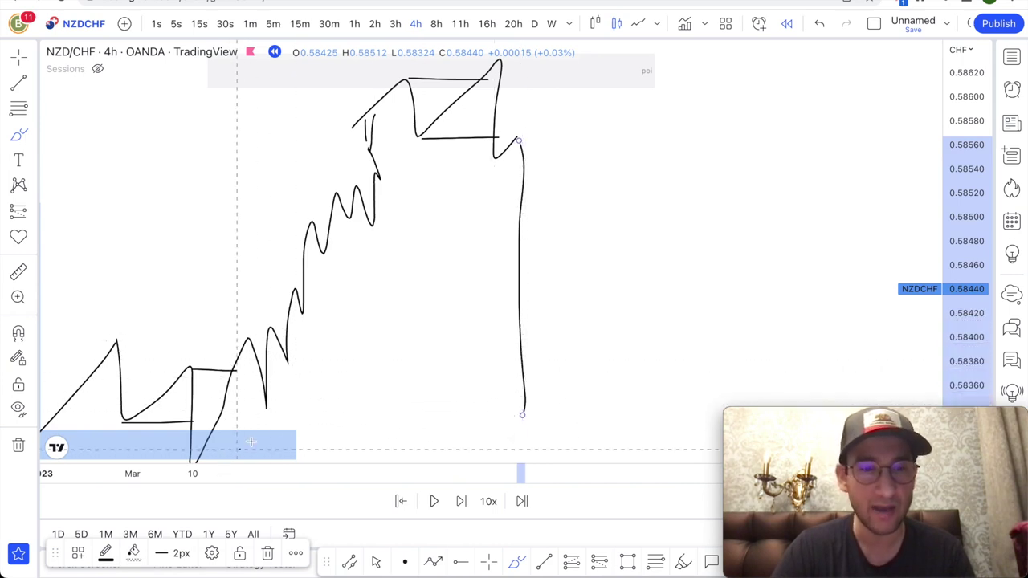
mouse_move(259, 434)
left_mouse_down()
mouse_move(259, 454)
mouse_move(184, 463)
left_mouse_up()
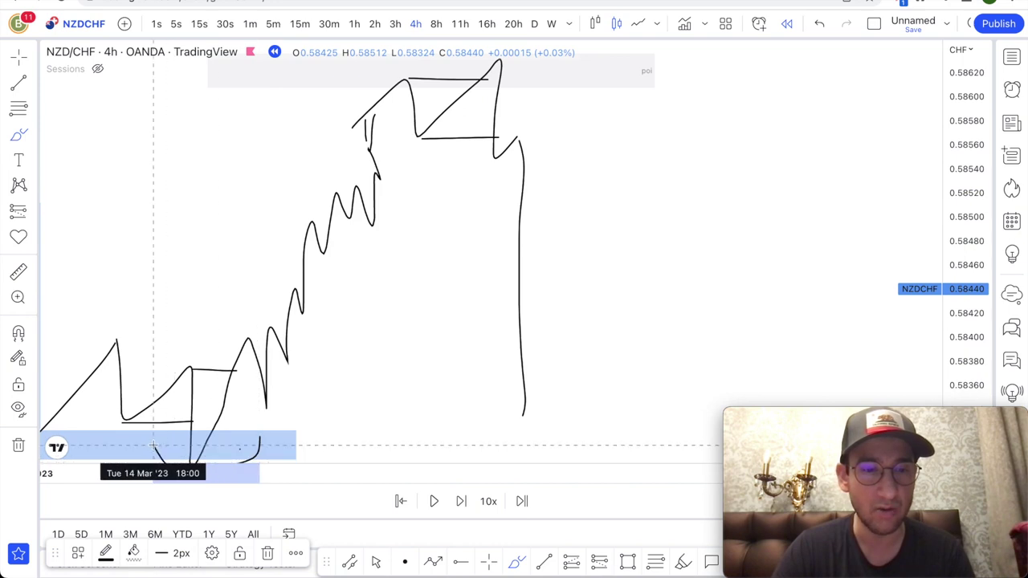
mouse_move(320, 114)
left_mouse_down()
mouse_move(373, 70)
mouse_move(474, 73)
left_mouse_up()
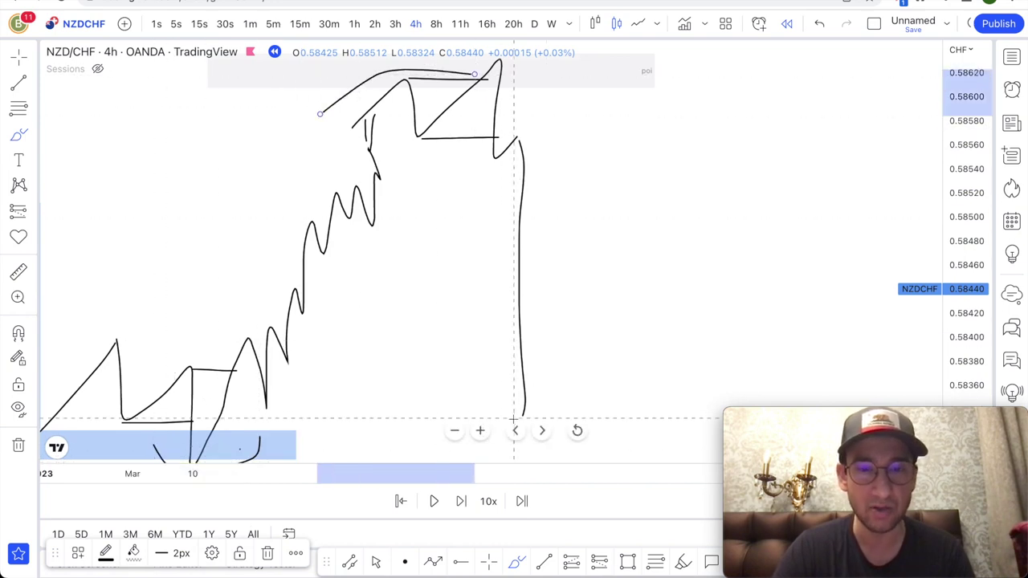
left_click(577, 431)
scroll(675, 278, "up", 1)
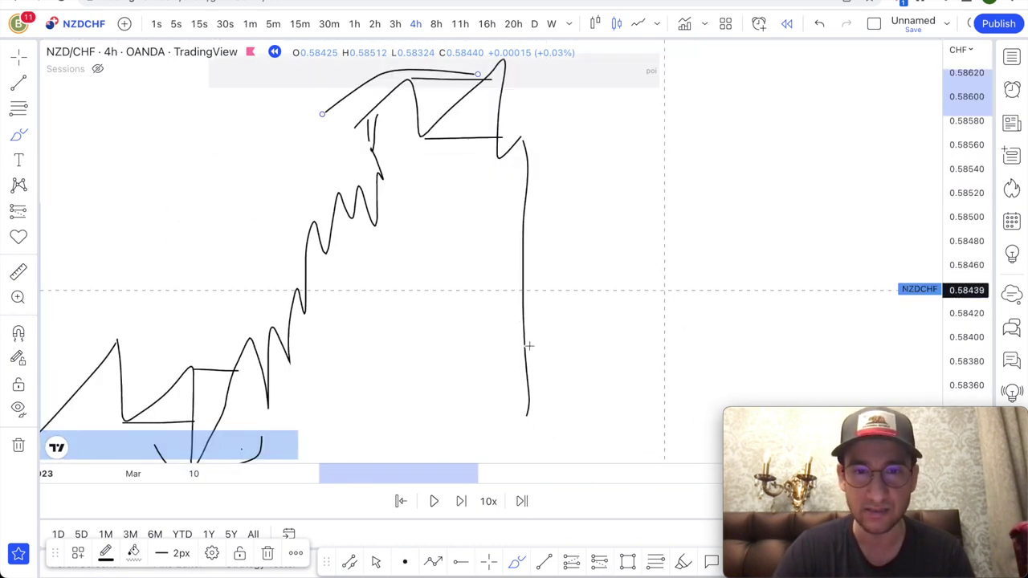
left_click_drag(563, 329, 567, 328)
key("ctrl+z")
key("ctrl+z")
key("ctrl+z")
key("ctrl+z")
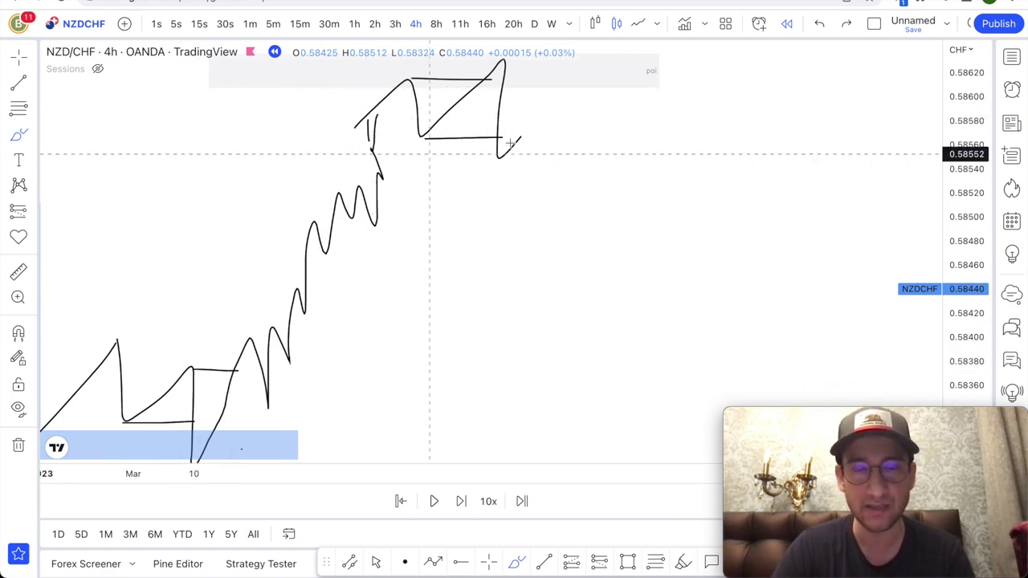
- Try a higher pullback level beside the upper structure with a drop from it, and undo both strokes
left_click_drag(519, 139, 539, 107)
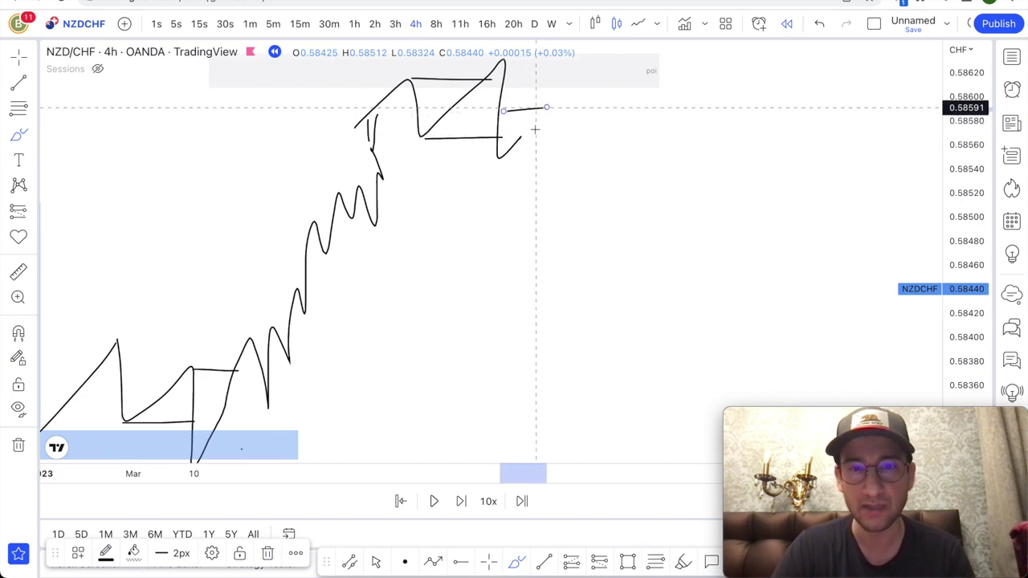
mouse_move(520, 142)
left_mouse_down()
mouse_move(545, 105)
mouse_move(546, 234)
left_mouse_up()
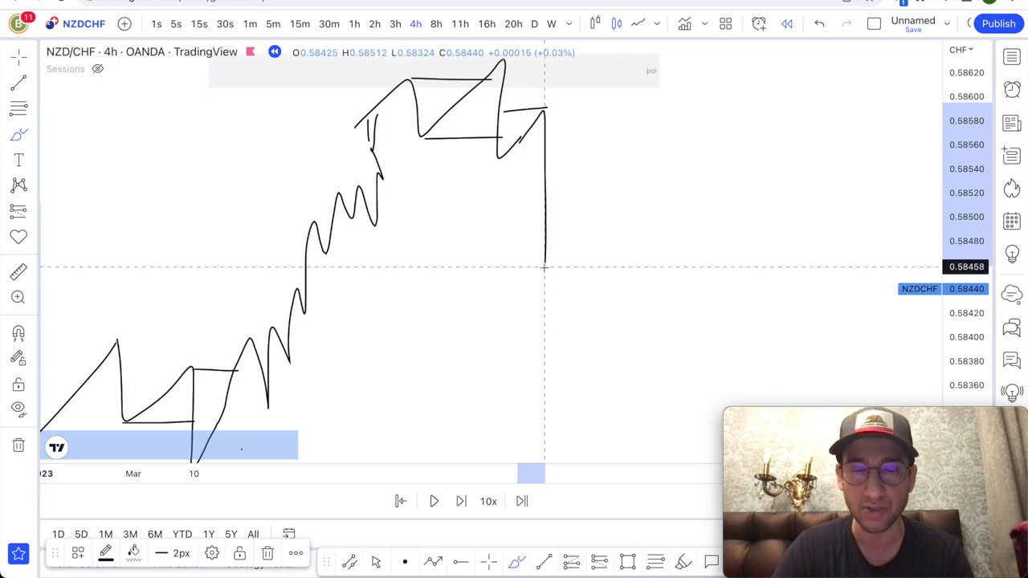
key("ctrl+z")
key("ctrl+z")
- Brush a downward stroke from the end of the upper structure's final pullback to about 0.5845
left_click_drag(519, 141, 519, 138)
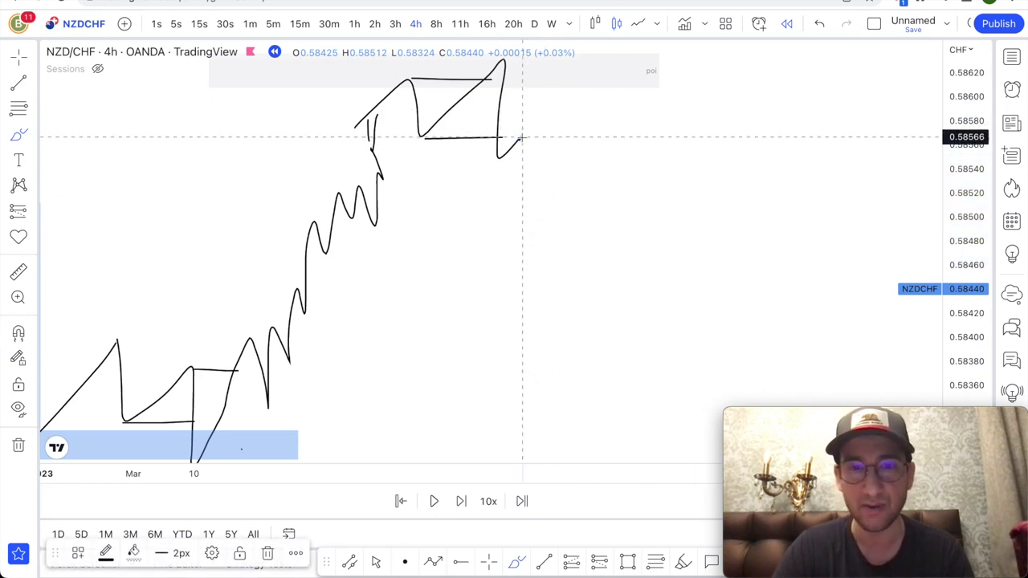
left_click_drag(523, 138, 516, 273)
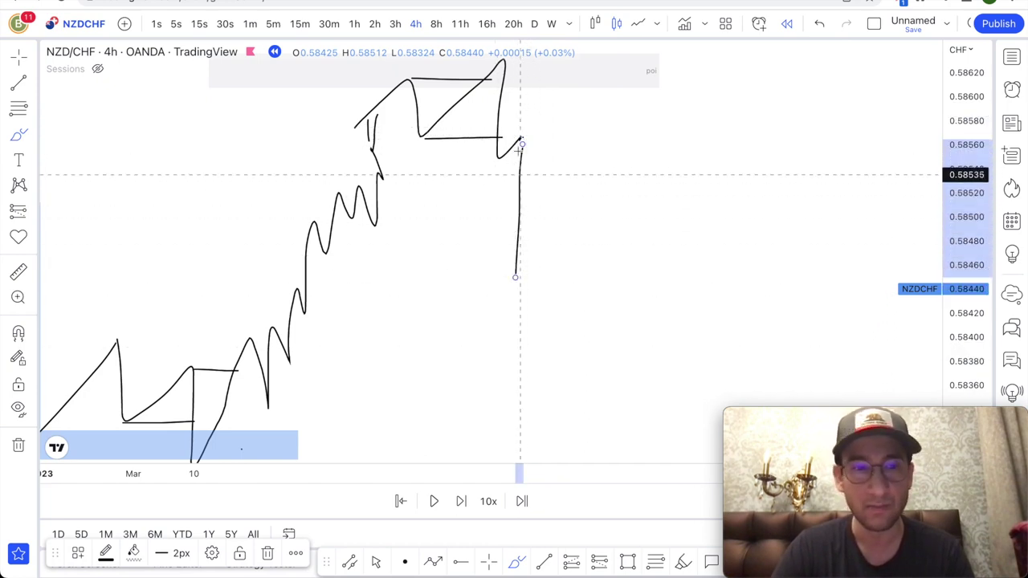
- Extend the upper structure's drop to about 0.5841, then sketch temporary curves beside the rise and undo the curves
left_click_drag(515, 276, 514, 326)
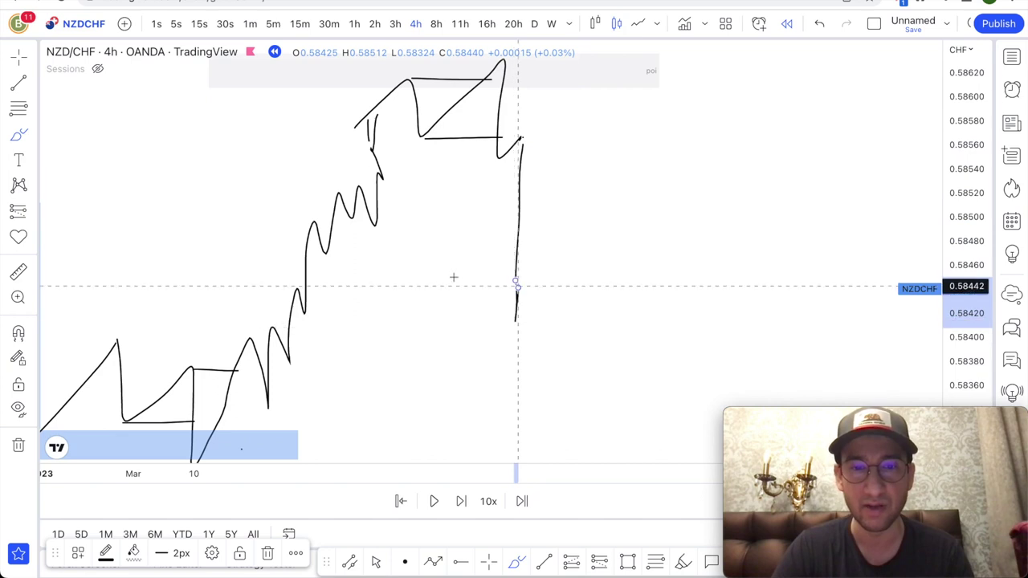
mouse_move(435, 214)
left_mouse_down()
mouse_move(343, 365)
mouse_move(316, 386)
mouse_move(349, 271)
left_mouse_up()
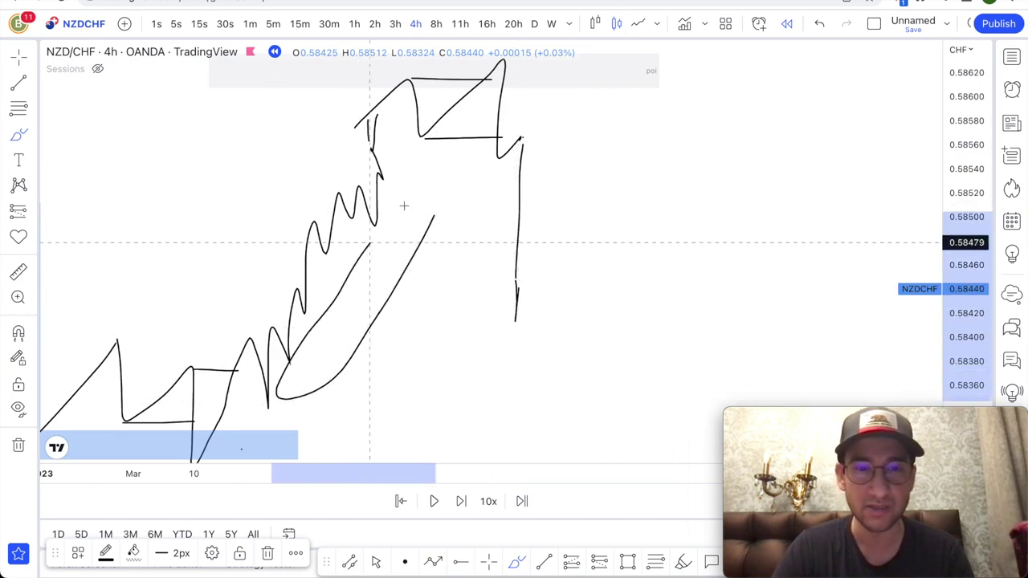
key("ctrl+z")
mouse_move(298, 394)
left_mouse_down()
mouse_move(354, 255)
mouse_move(383, 285)
left_mouse_up()
key("ctrl+z")
- Extend the drop to about 0.5836, sketch a retracement into a two-line zone near 0.5858, and brush a second drop from it
left_click_drag(516, 319, 516, 359)
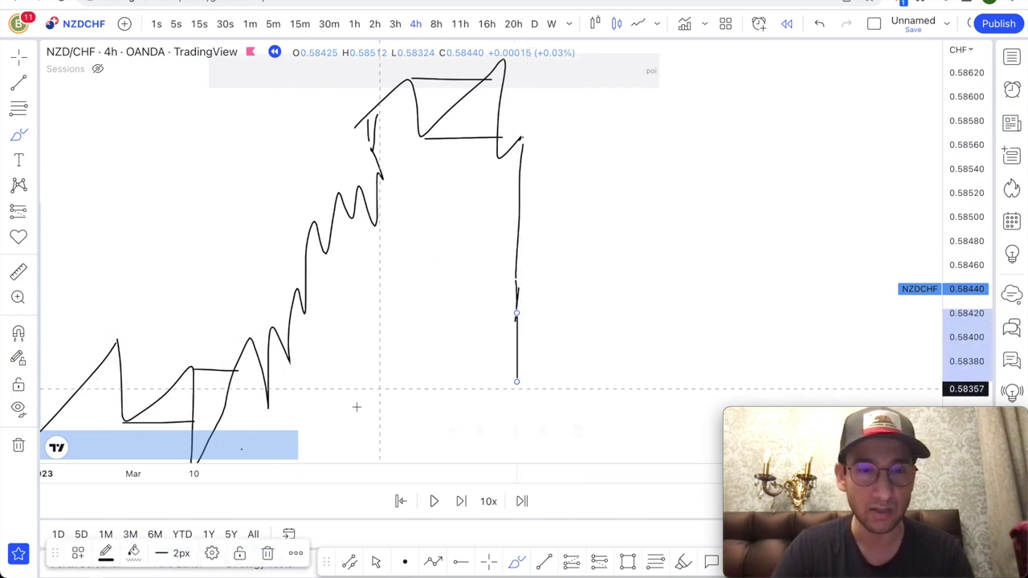
left_click_drag(519, 371, 626, 147)
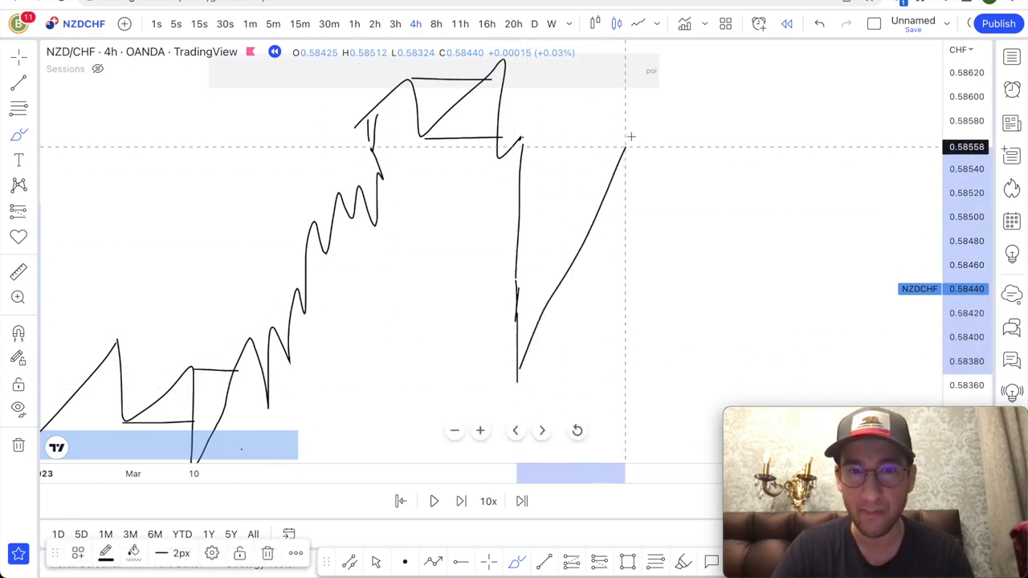
left_click_drag(506, 127, 653, 130)
mouse_move(504, 109)
left_mouse_down()
mouse_move(659, 106)
mouse_move(649, 373)
left_mouse_up()
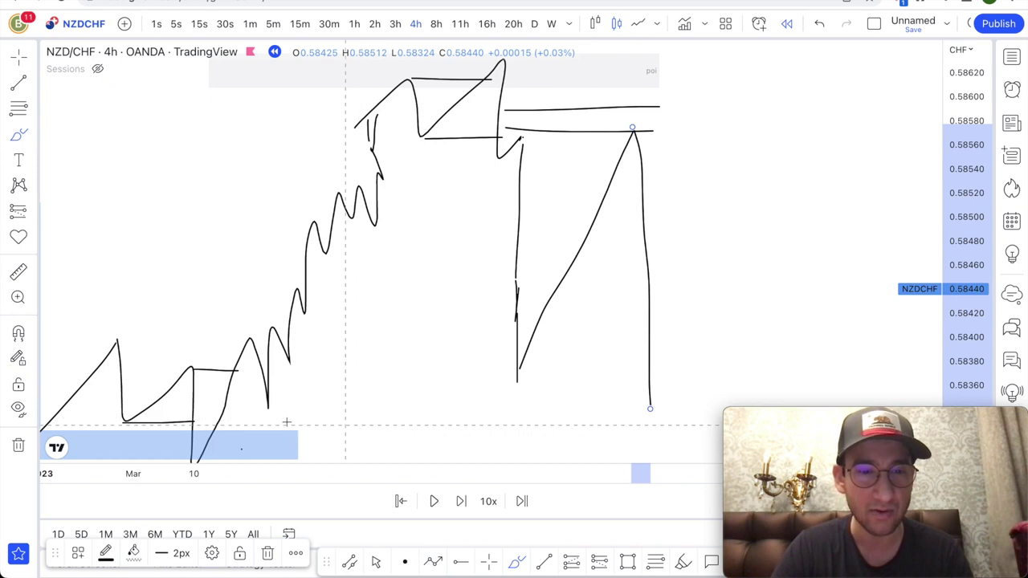
- Sketch a two-line zone beneath the rise's low, reaching the second drop, and brush a strong rise out of it
left_click_drag(269, 415, 614, 407)
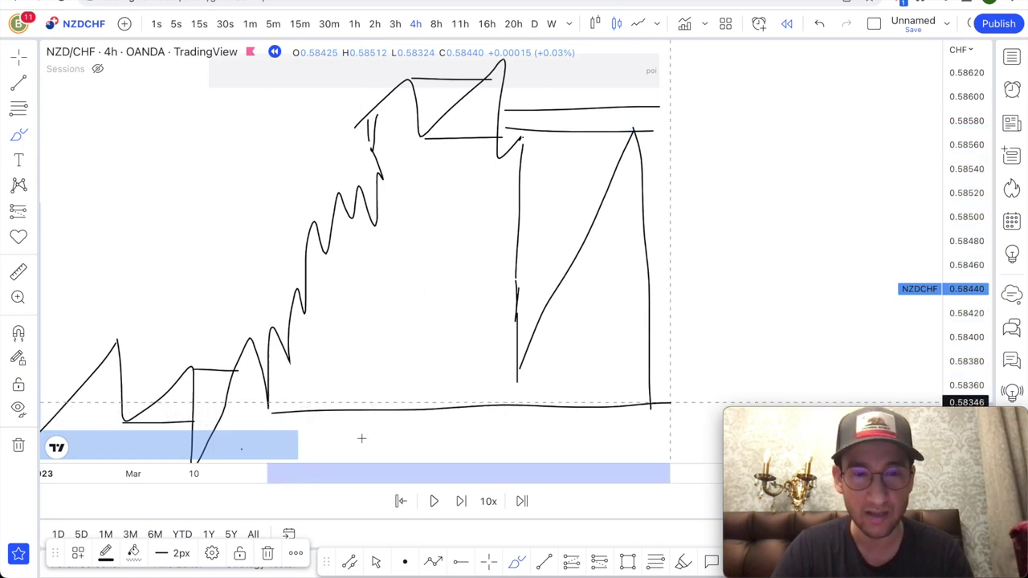
mouse_move(232, 432)
left_mouse_down()
mouse_move(643, 422)
mouse_move(672, 313)
mouse_move(763, 101)
mouse_move(764, 61)
left_mouse_up()
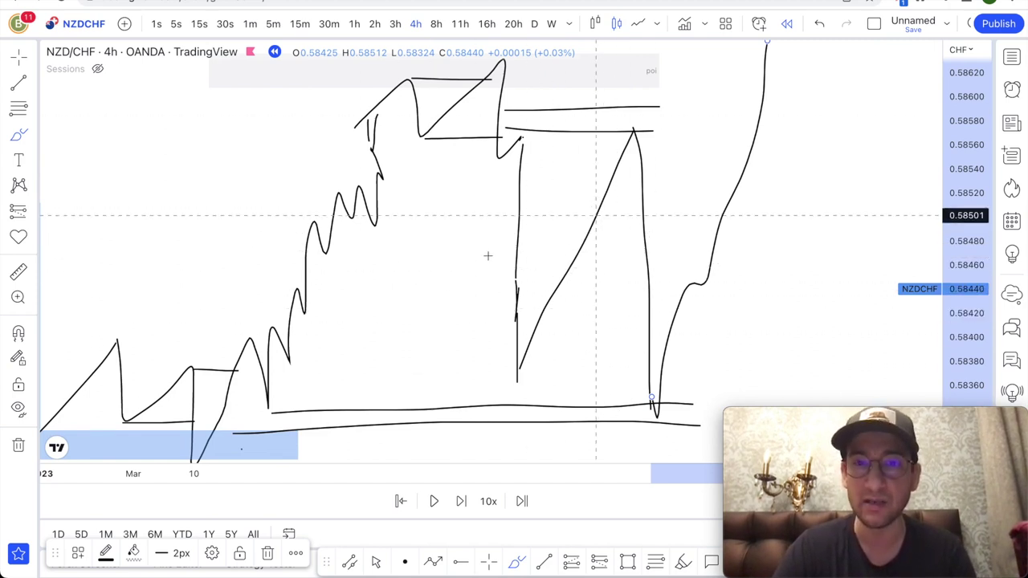
- Undo the sketched zones, the retracement and all the drop strokes beyond the upper structure's final pullback
key("ctrl+z")
key("ctrl+z")
key("ctrl+z")
key("ctrl+z")
key("ctrl+z")
key("ctrl+z")
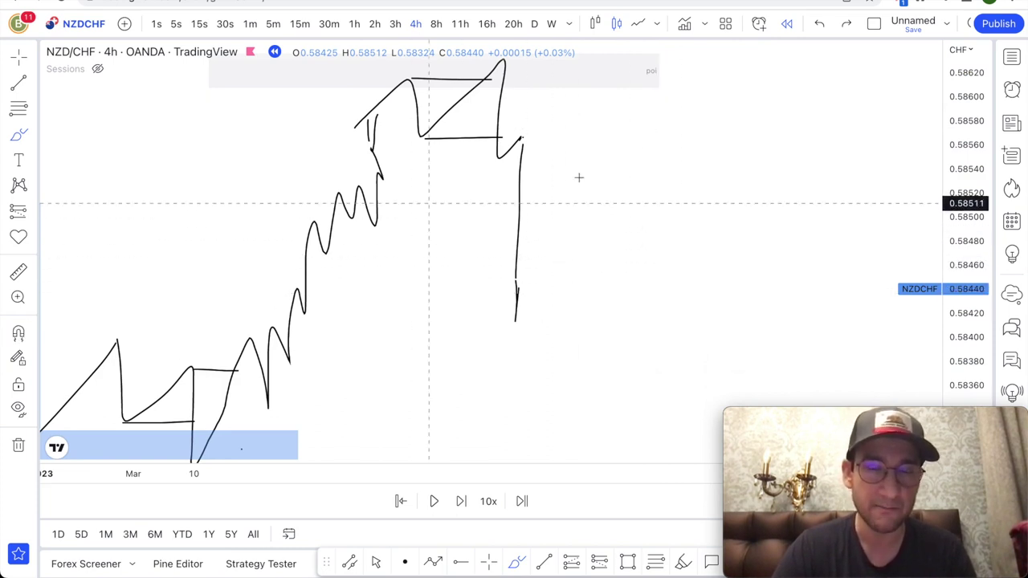
key("ctrl+z")
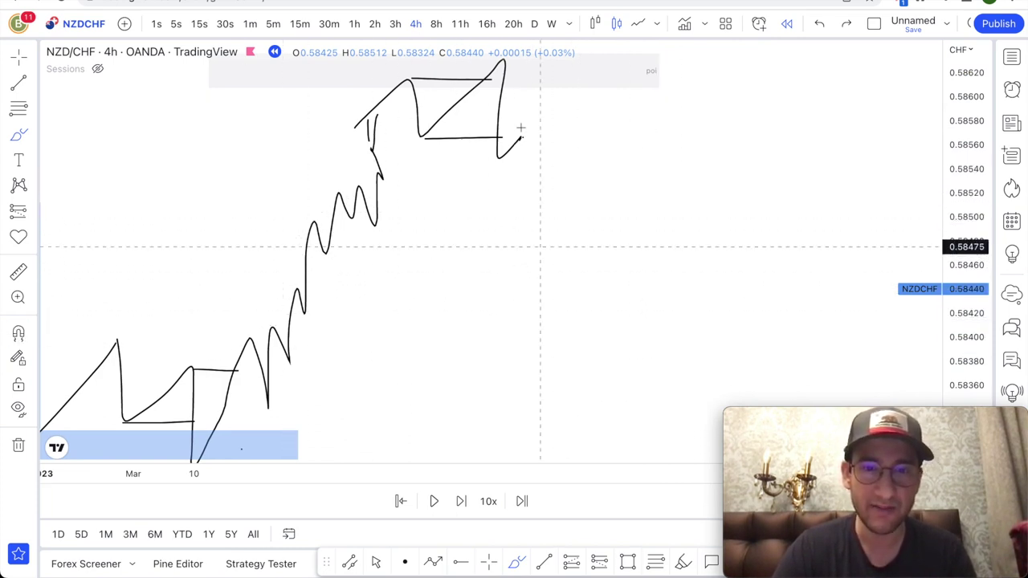
- Undo the zigzag rise between the two structures and the remaining earlier sketch strokes
key("ctrl+z")
key("ctrl+z")
key("ctrl+z")
key("ctrl+z")
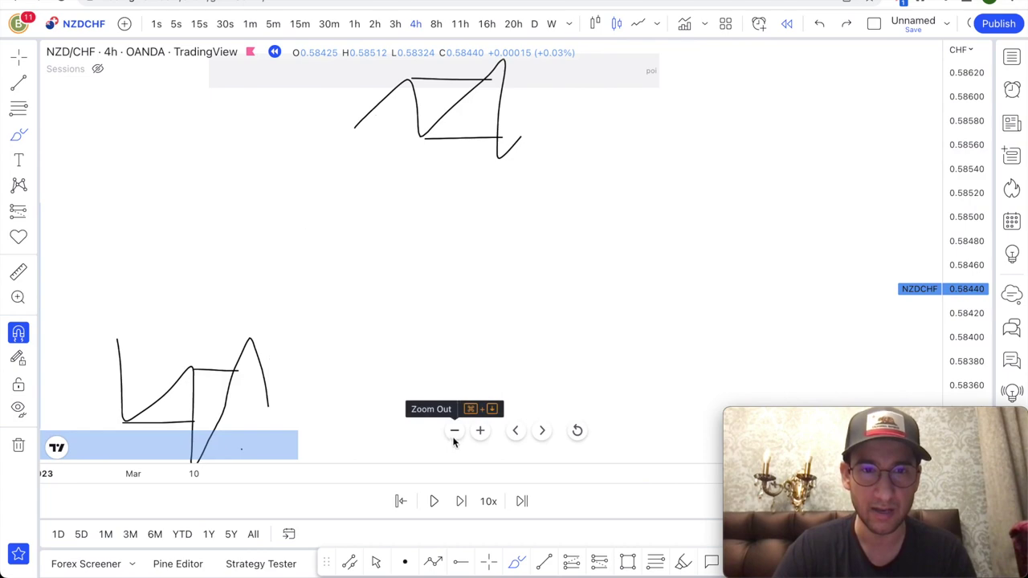
key("ctrl+z")
key("ctrl+z")
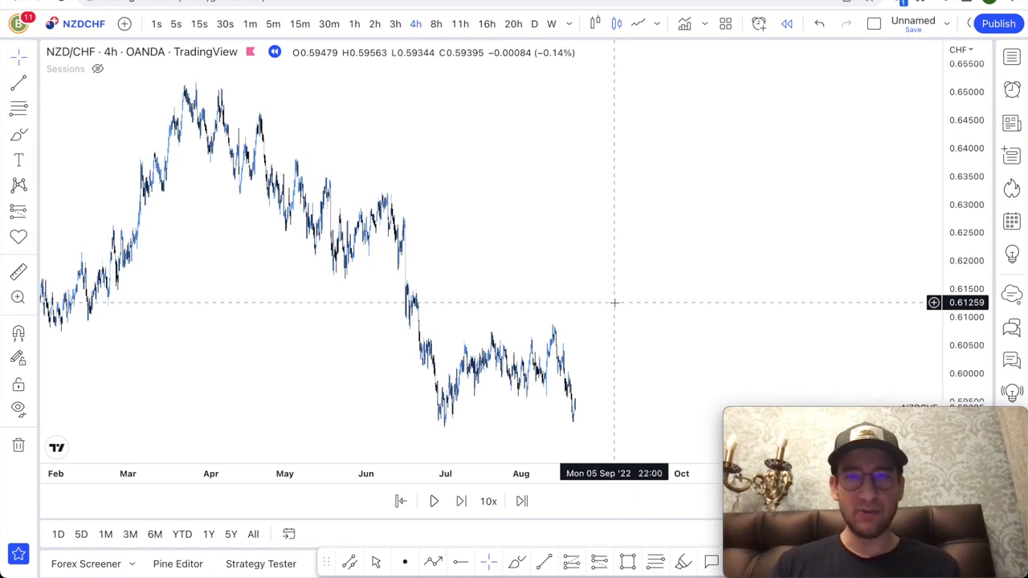
- Examine the NZD/CHF 4-hour price history from 2022 back to late 2020 for a real example of the structure
scroll(597, 294, "down", 5)
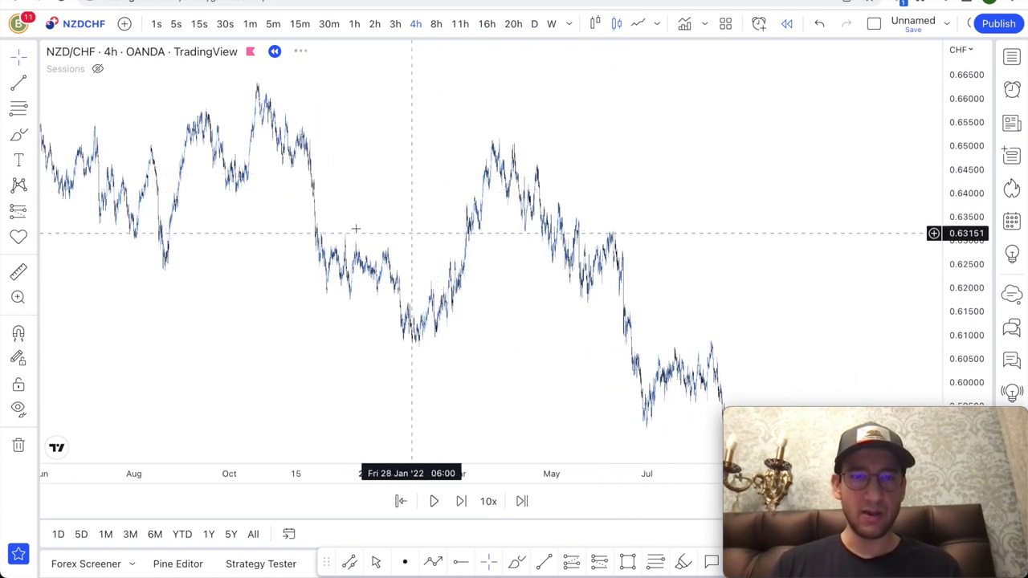
scroll(391, 172, "left", 5)
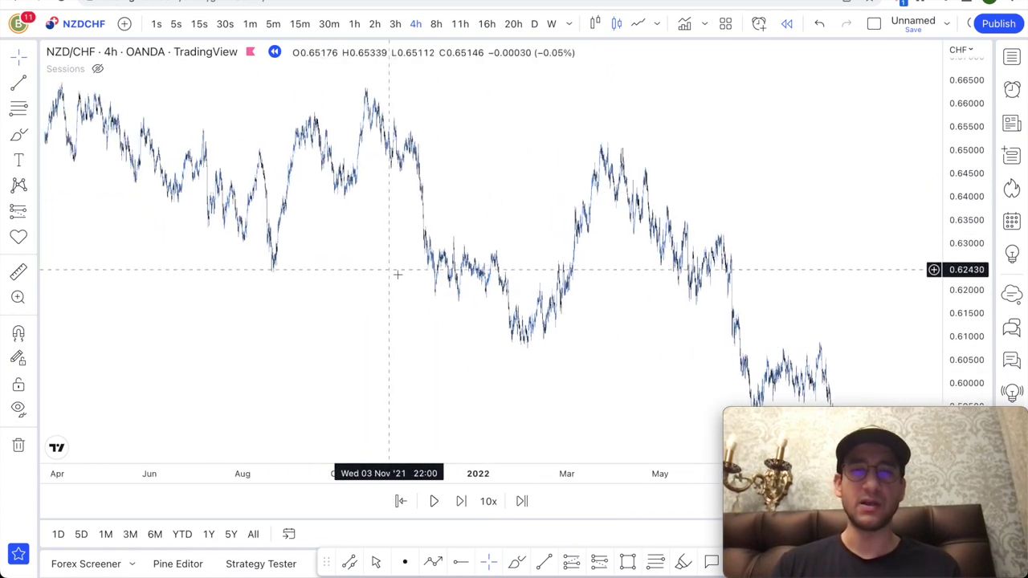
scroll(397, 275, "left", 2)
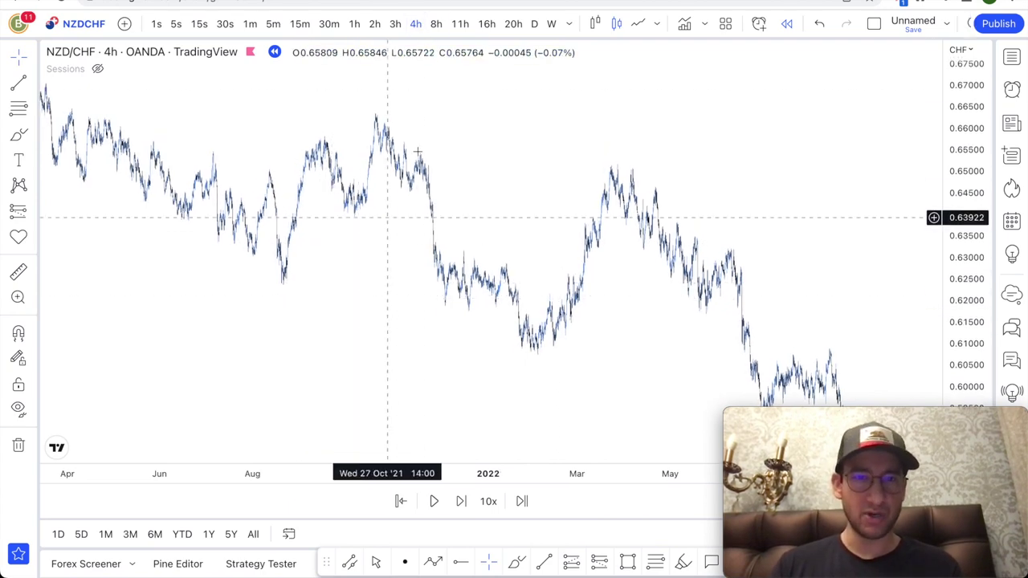
scroll(393, 291, "up", 6)
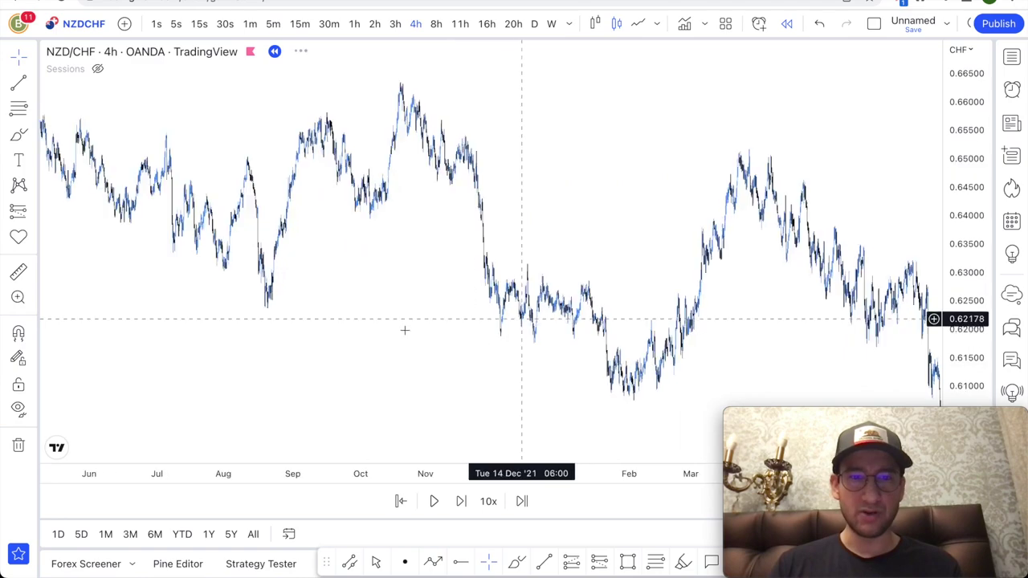
scroll(399, 325, "up", 4)
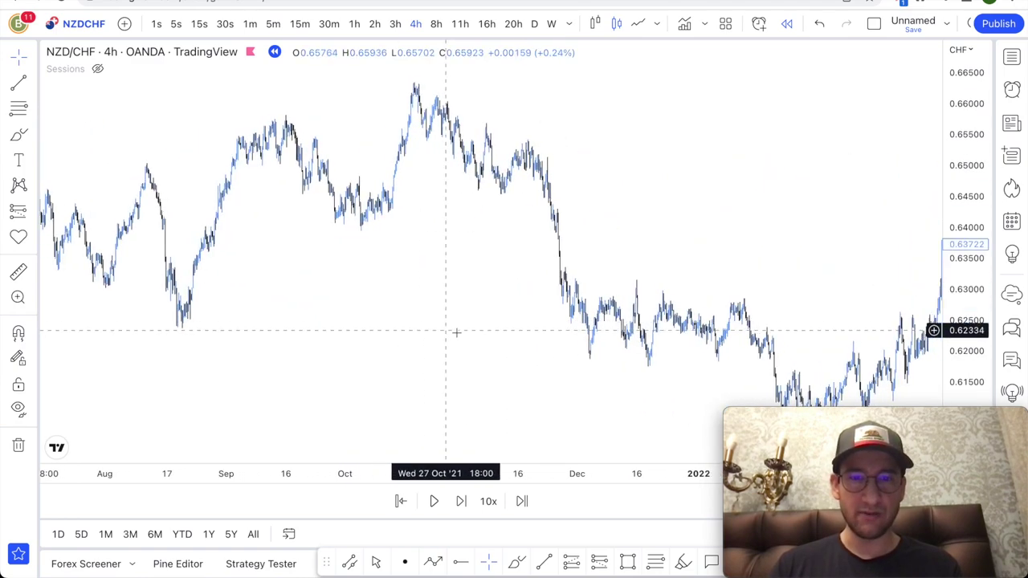
scroll(386, 257, "down", 3)
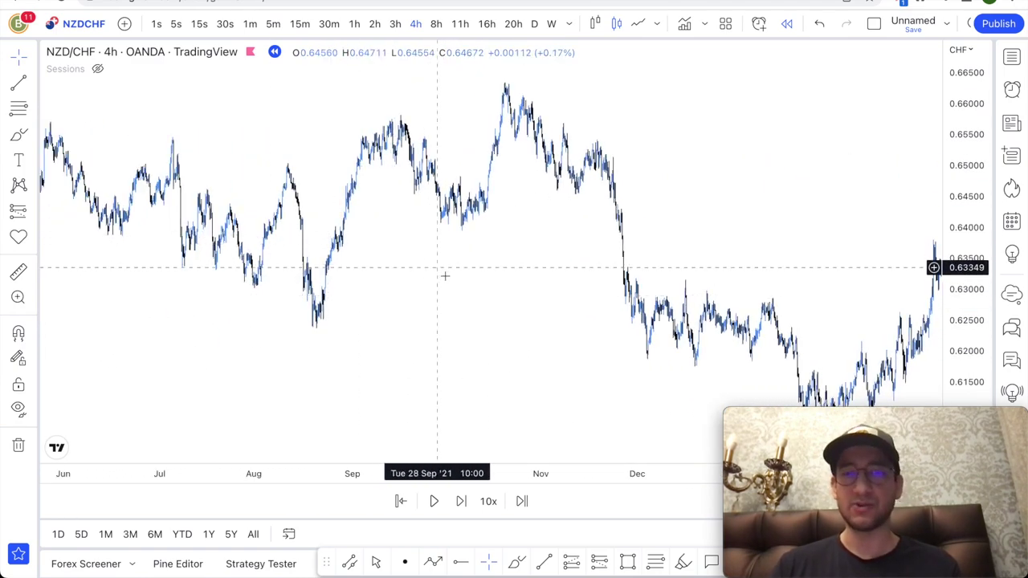
scroll(444, 275, "left", 8)
scroll(416, 351, "left", 10)
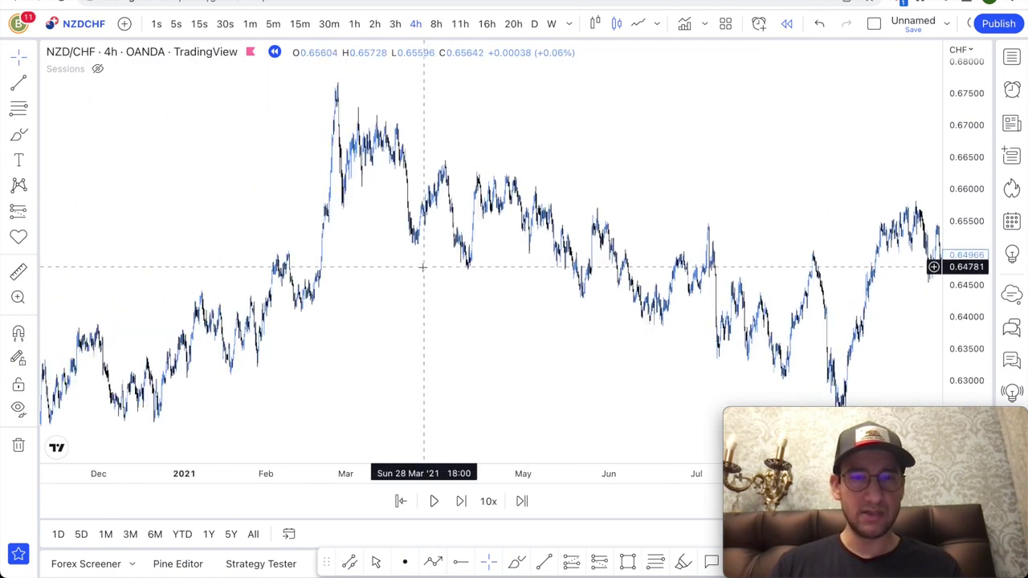
scroll(421, 265, "down", 5)
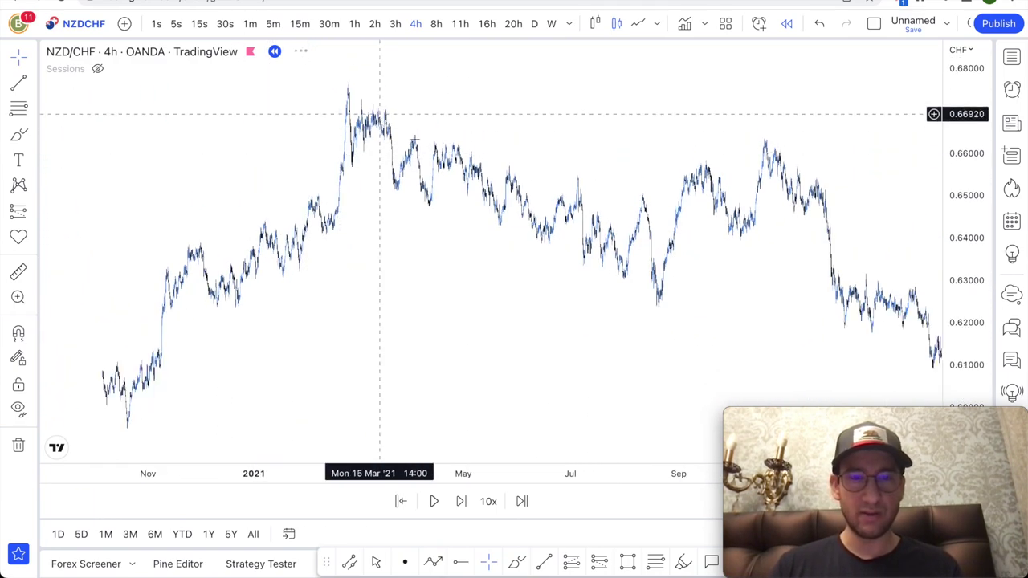
scroll(521, 336, "left", 3)
scroll(507, 324, "up", 3)
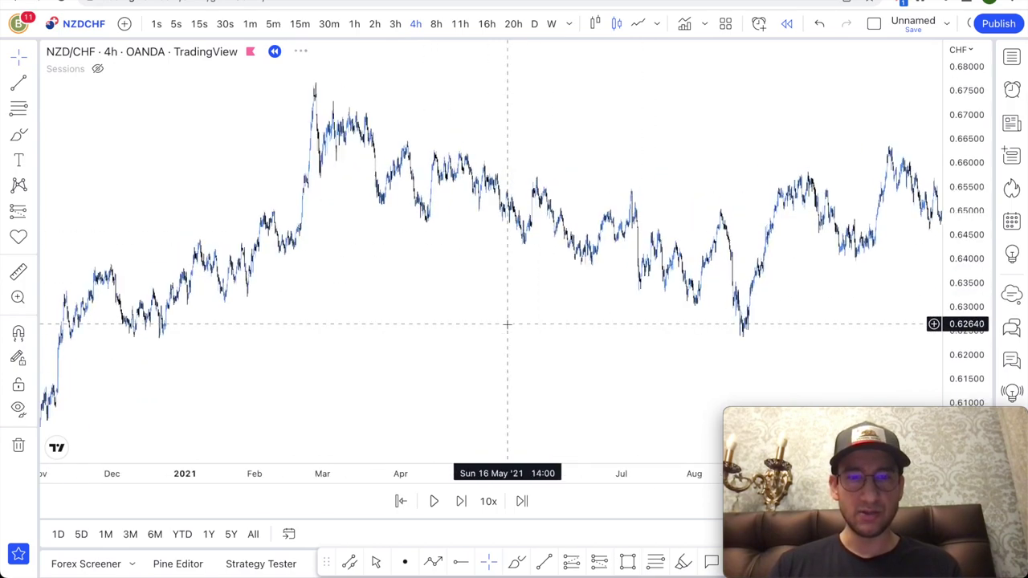
- Draw a horizontal dotted trend line at about 0.6706 from the 25 February 2021 drop to the early March high
scroll(507, 324, "up", 3)
scroll(345, 277, "up", 2)
scroll(321, 279, "up", 4)
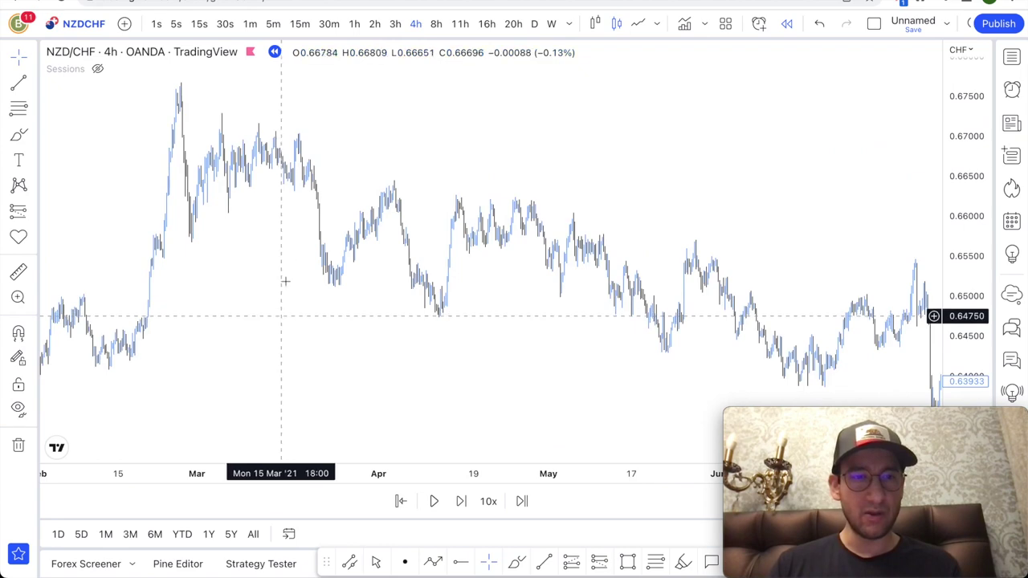
scroll(292, 257, "up", 1)
scroll(338, 264, "up", 3)
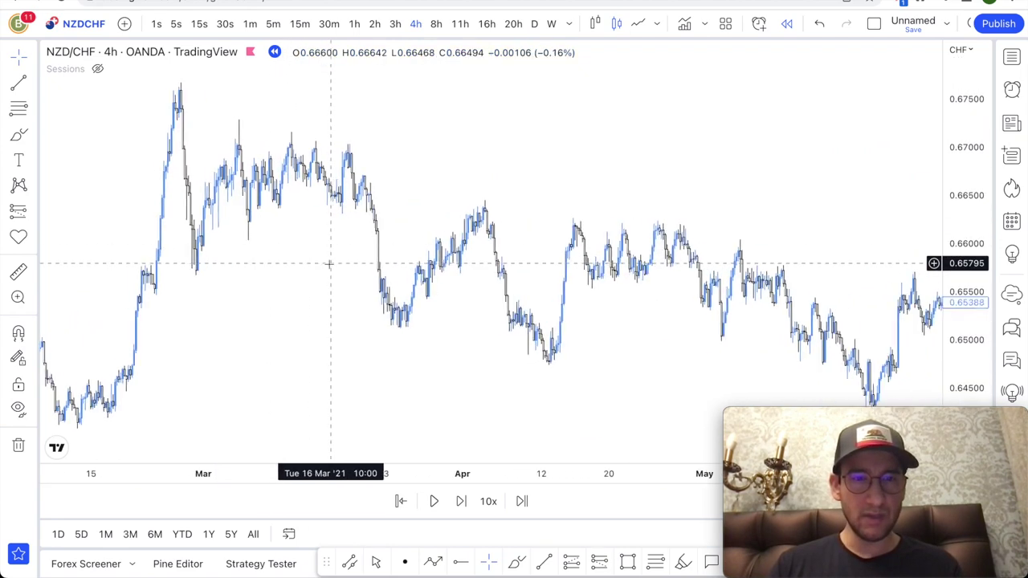
scroll(329, 263, "up", 1)
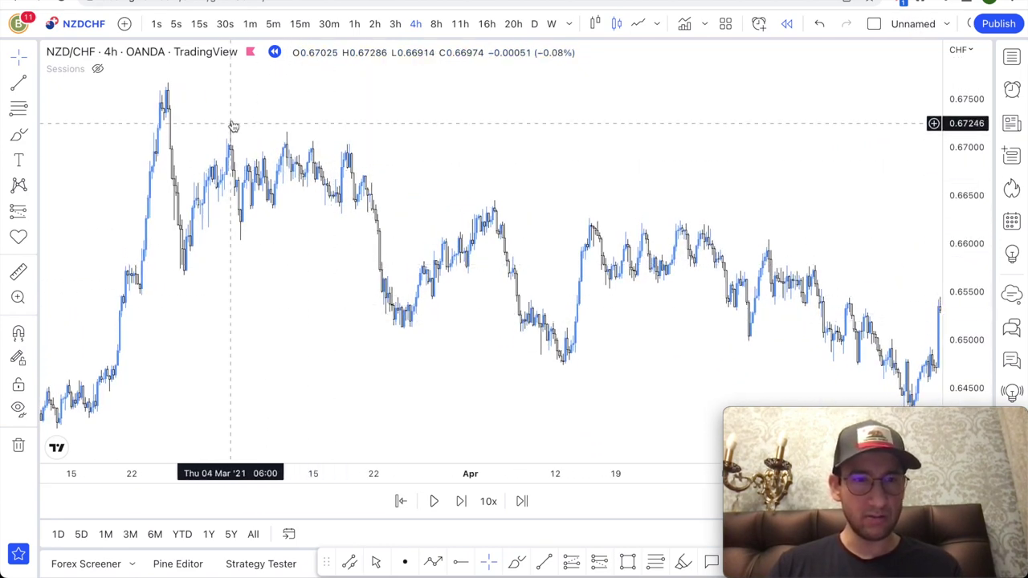
scroll(239, 126, "up", 2)
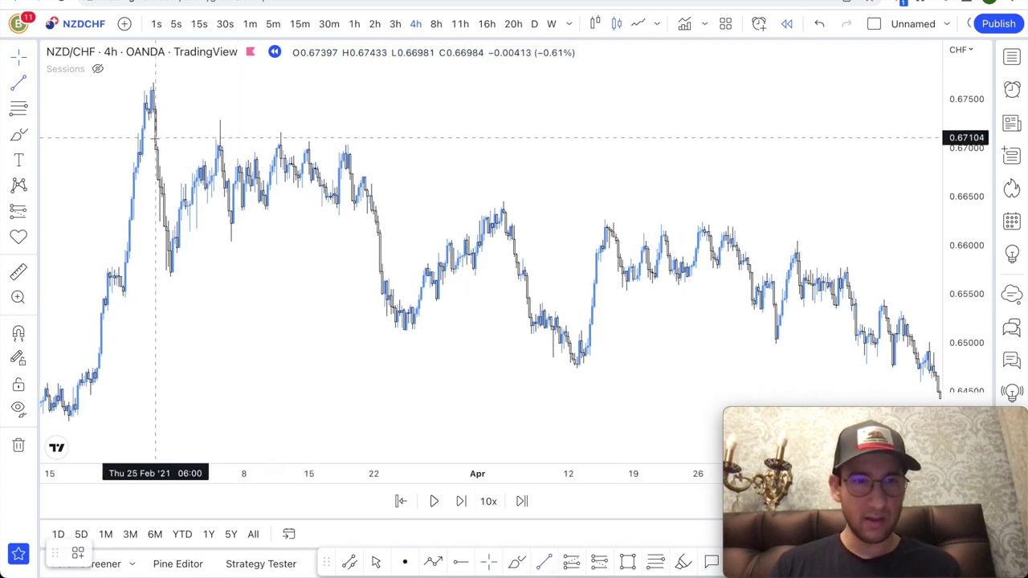
left_click(217, 142)
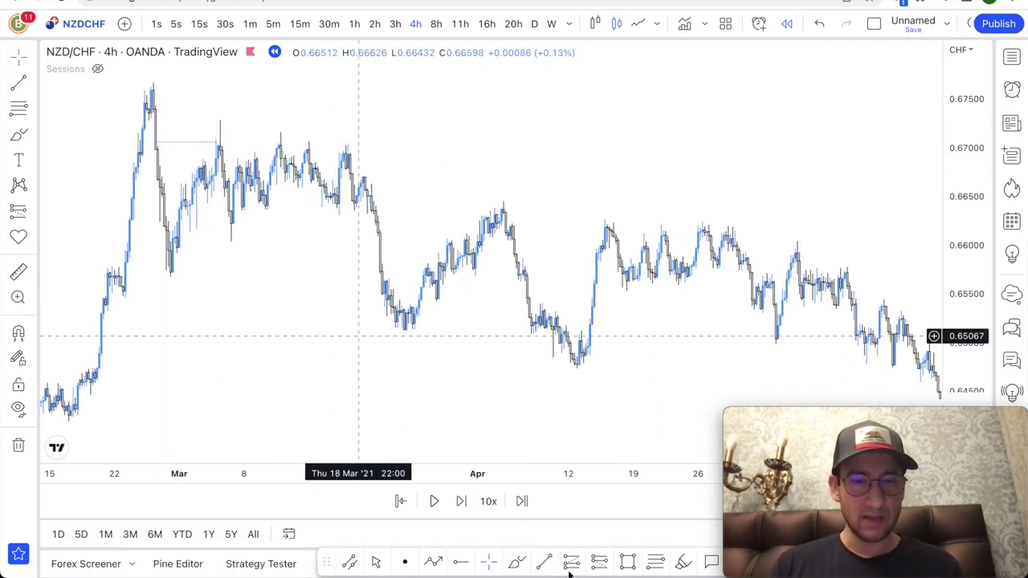
- Mark the early March high and late March low with highlighter dots, and draw a horizontal line at about 0.6531 from the February rise
left_click(683, 562)
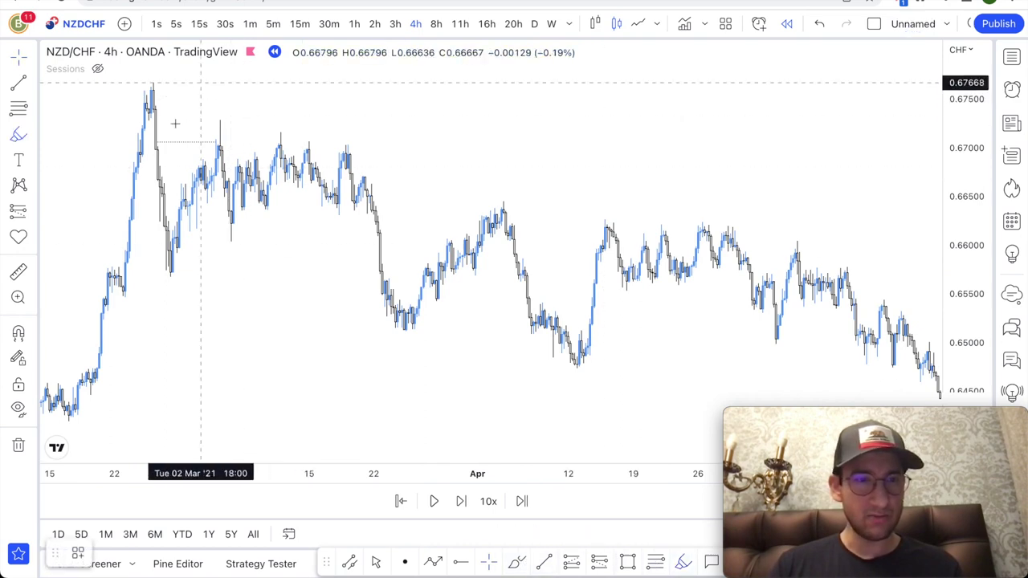
left_click(216, 123)
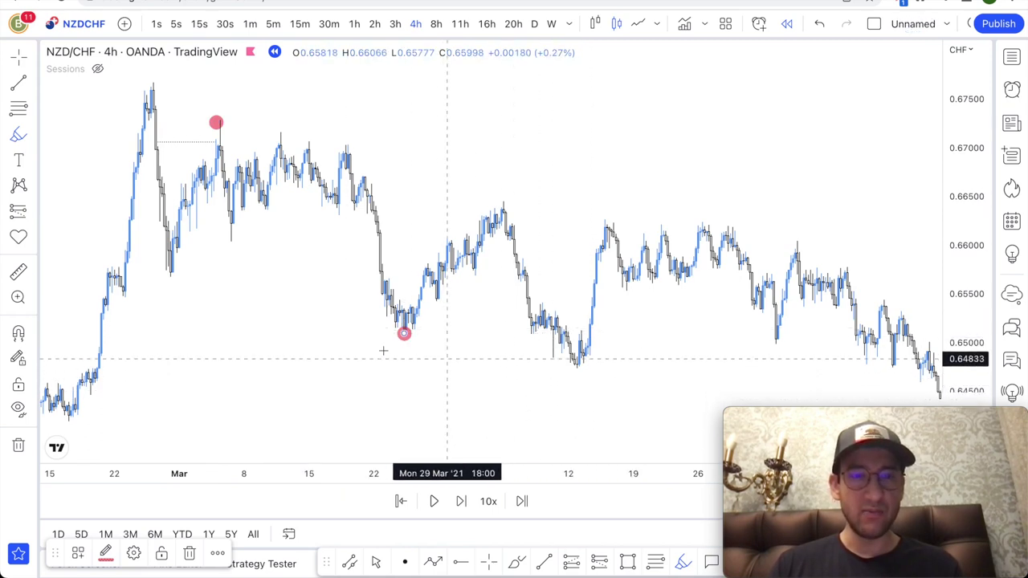
left_click(545, 561)
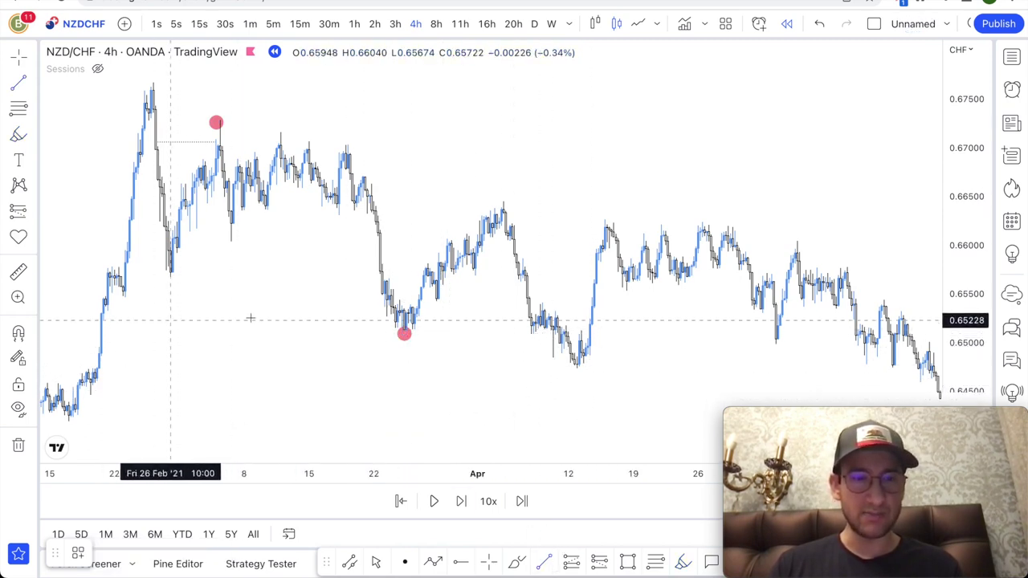
left_click(101, 312)
left_click(384, 312)
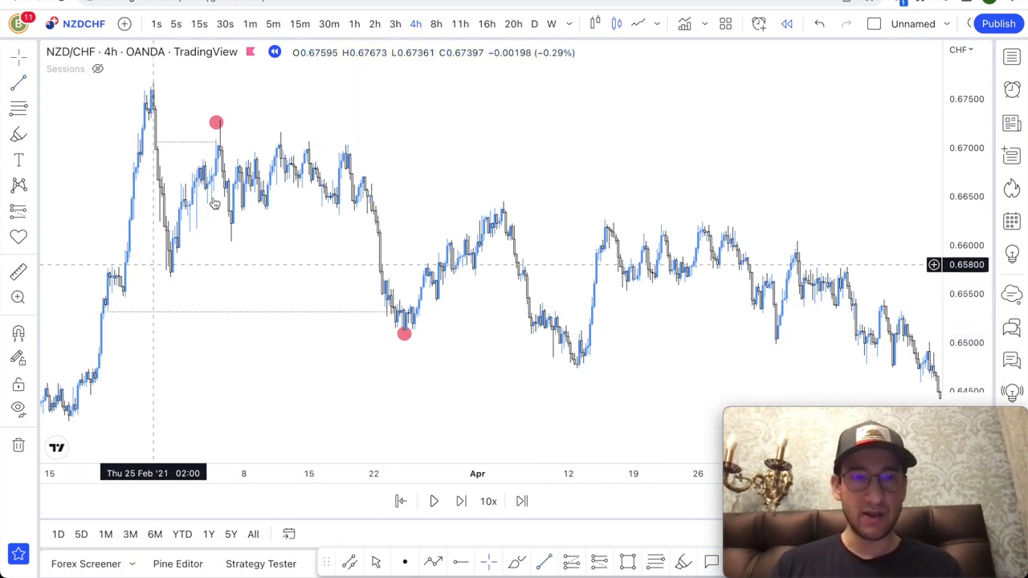
- Lower the horizontal dotted line between 25 February and 3 March 2021 to 0.67031
scroll(321, 257, "down", 5)
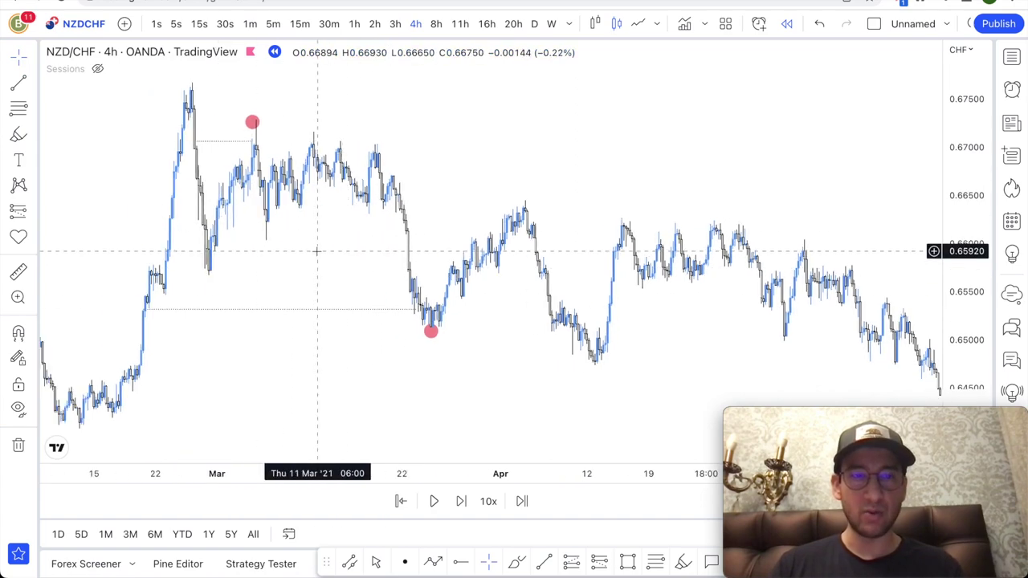
scroll(321, 262, "up", 5)
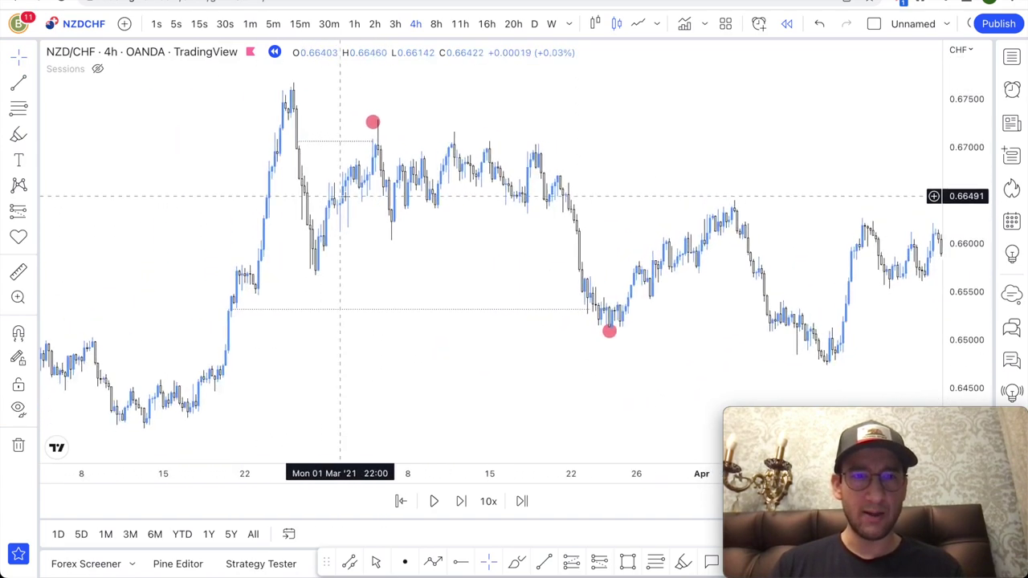
scroll(336, 237, "up", 5)
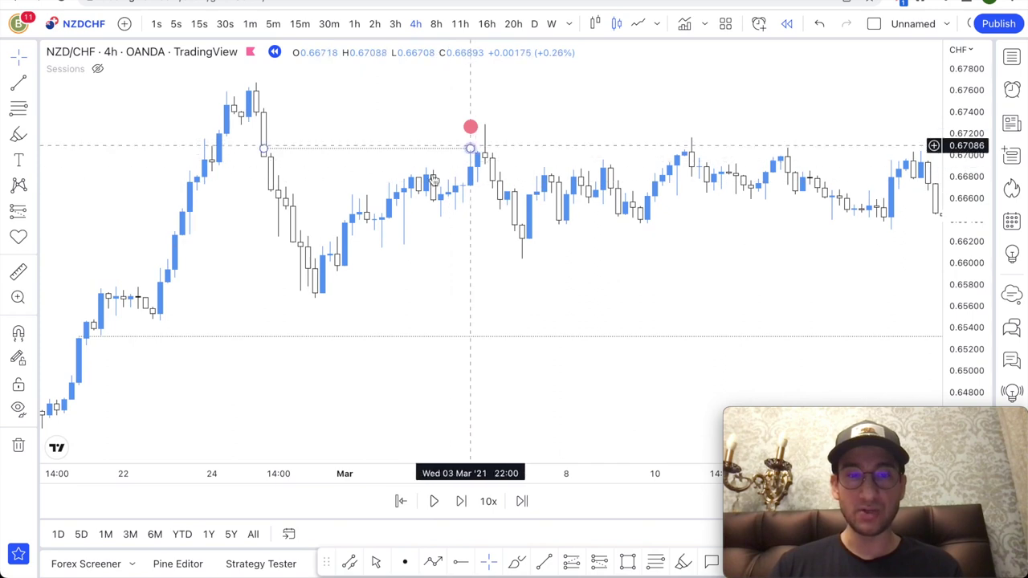
scroll(277, 161, "up", 1)
scroll(278, 160, "up", 1)
left_click(273, 158)
left_click_drag(273, 158, 273, 161)
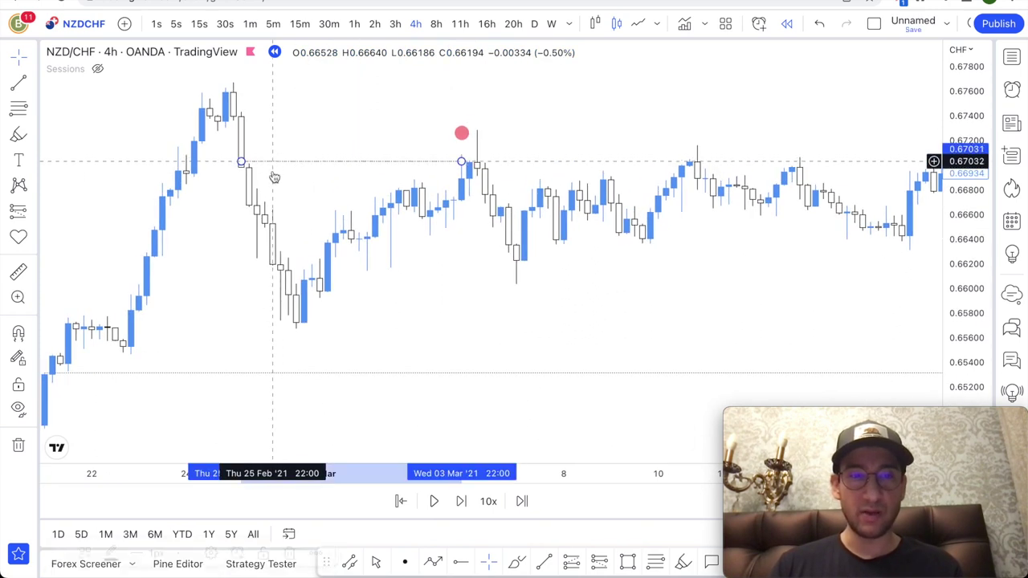
left_click(278, 209)
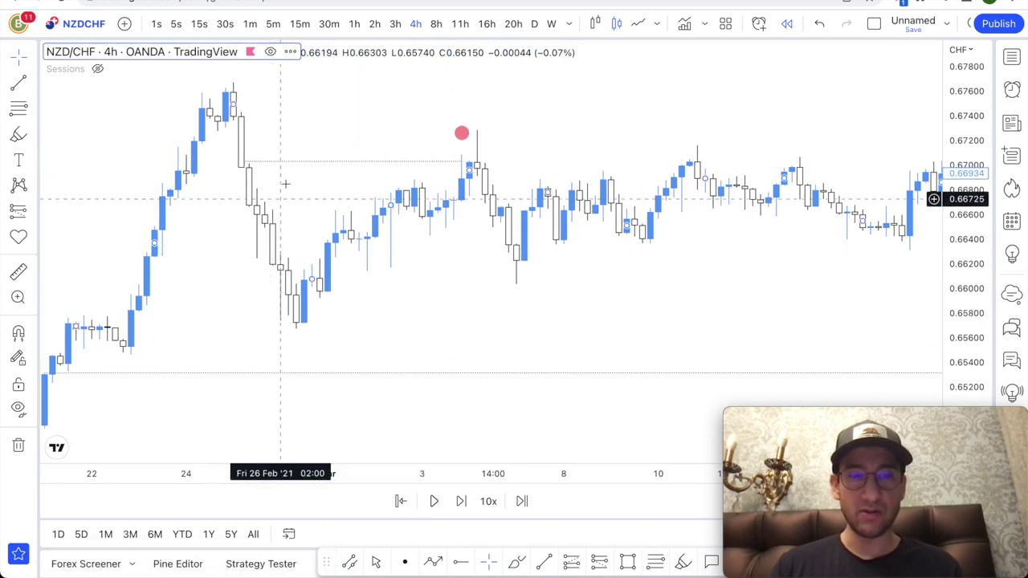
right_click(347, 166)
mouse_move(379, 177)
left_click(543, 329)
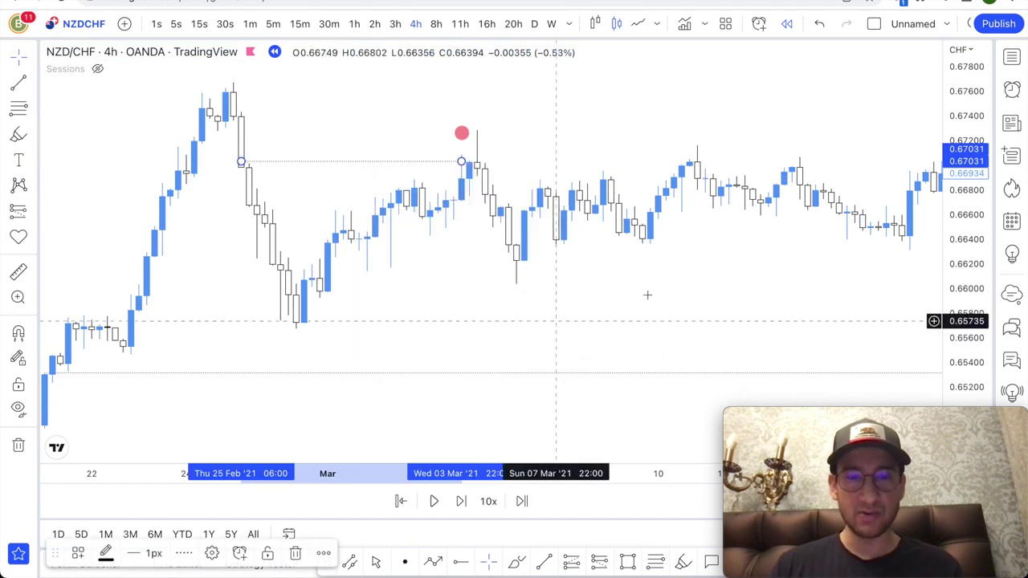
- Try freehand brush strokes across the 10 to 18 March swing highs and undo them
scroll(572, 261, "down", 1)
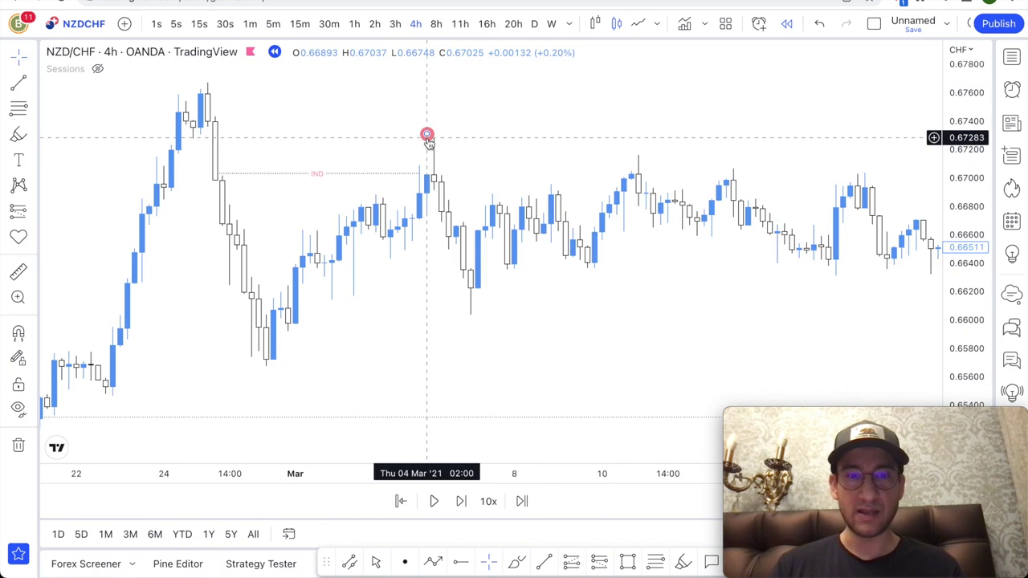
scroll(481, 188, "down", 1)
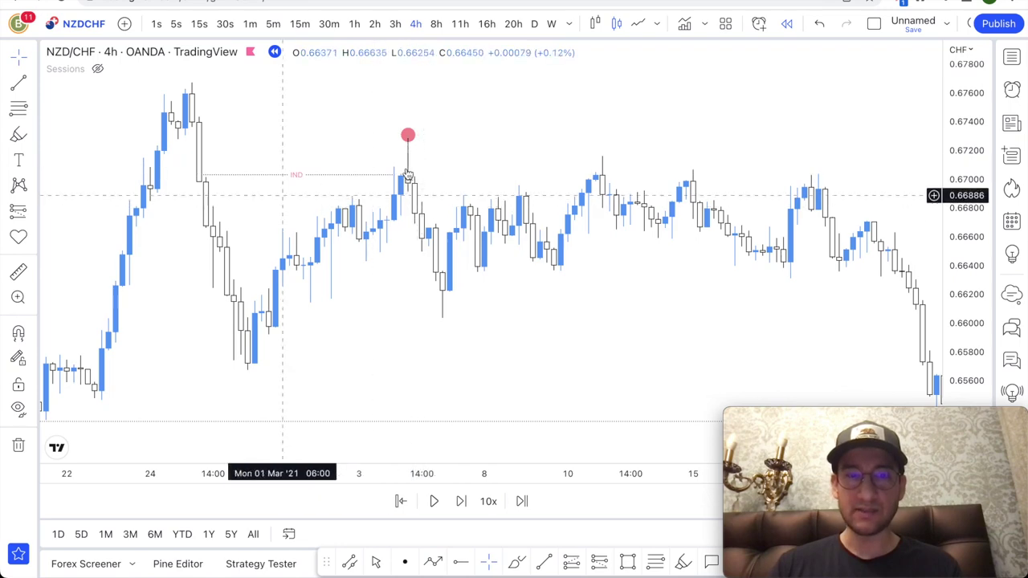
scroll(568, 219, "down", 2)
left_click_drag(538, 310, 456, 306)
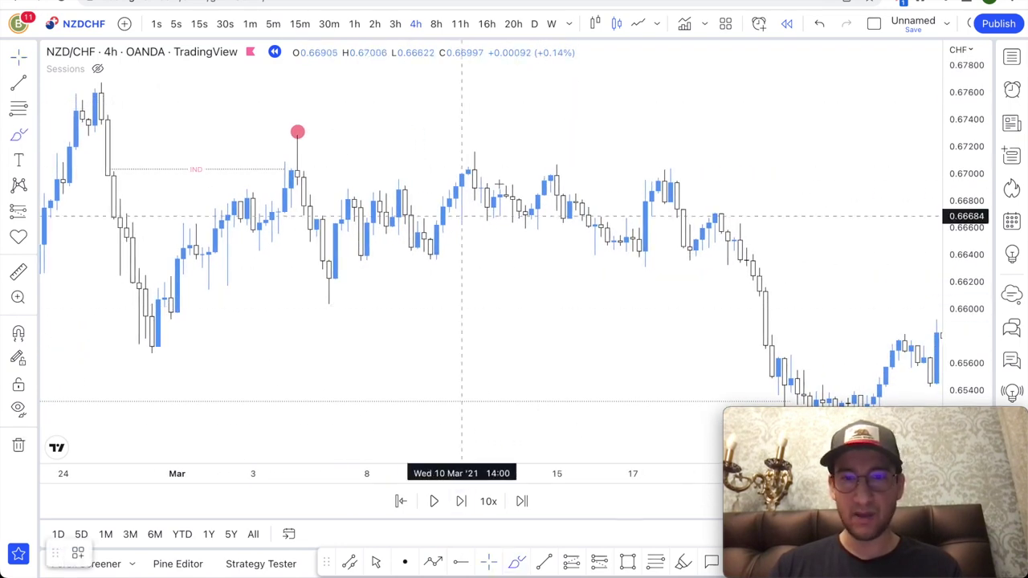
left_click_drag(444, 151, 531, 165)
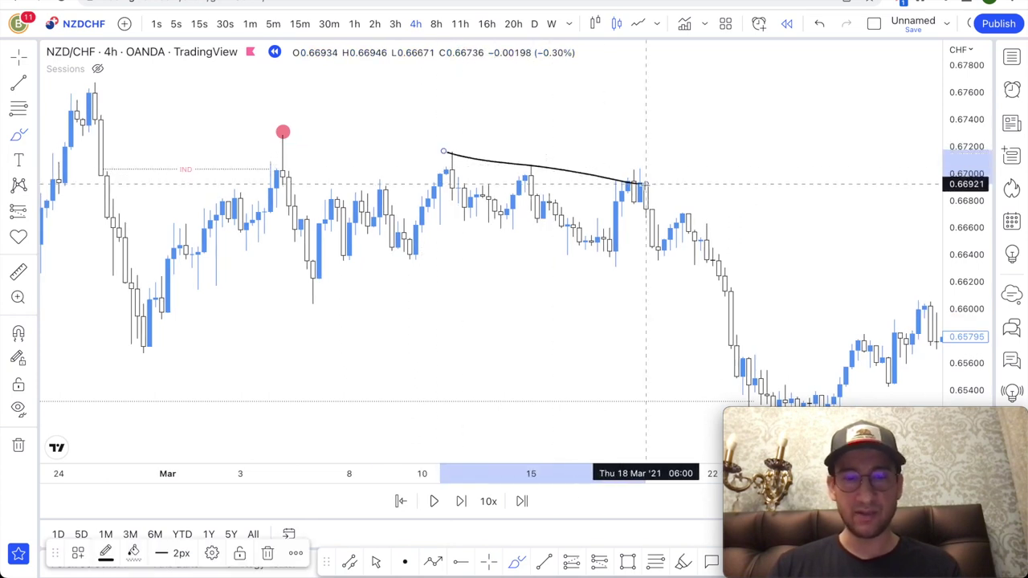
key("super+z")
left_click_drag(454, 156, 523, 170)
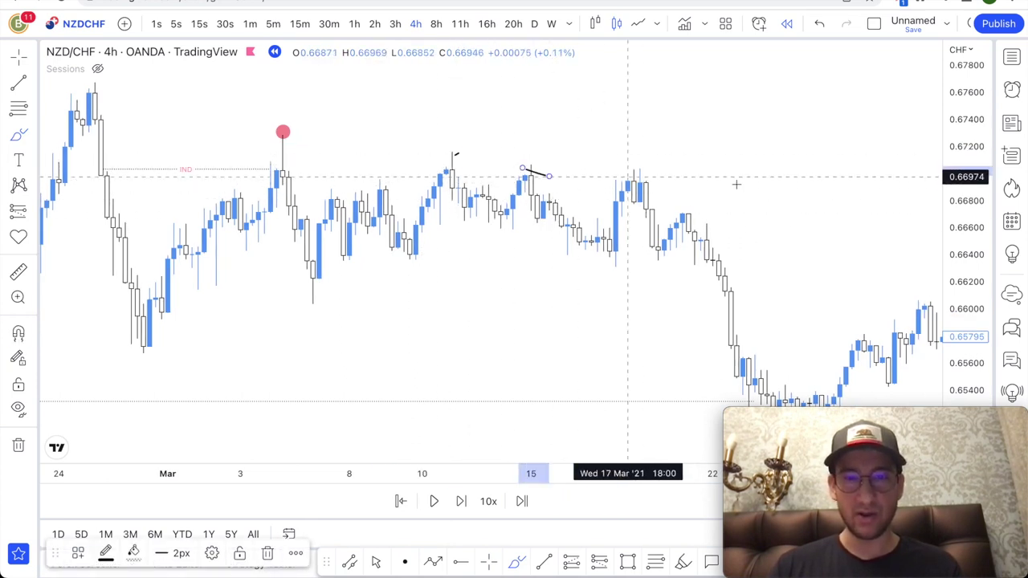
key("ctrl+z")
left_click_drag(452, 150, 661, 168)
key("ctrl+z")
- Circle the three mid-March swing highs with the brush and delete the ellipse
mouse_move(416, 163)
left_mouse_down()
mouse_move(681, 170)
mouse_move(562, 181)
left_mouse_up()
scroll(673, 201, "down", 3)
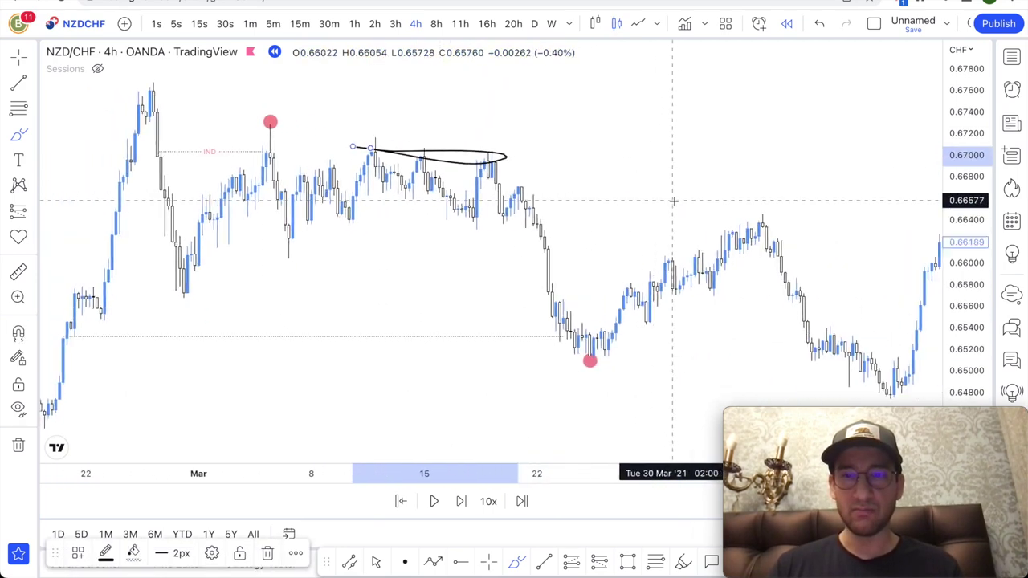
scroll(682, 174, "up", 3)
scroll(681, 174, "up", 2)
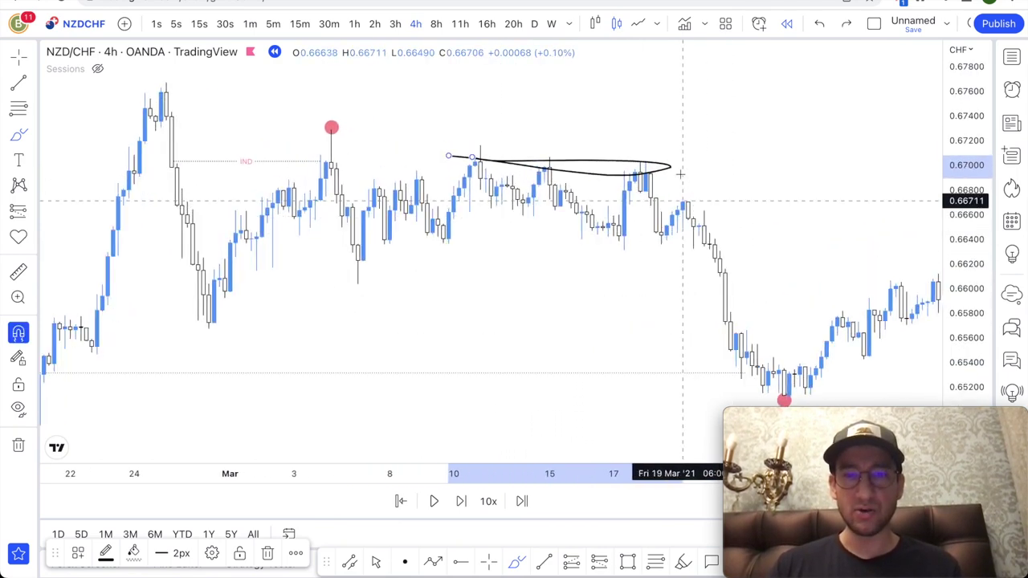
key("Delete")
- Sketch a rise from the late March low, lines along the March highs and a steep drop in April, and undo all strokes
scroll(696, 193, "down", 3)
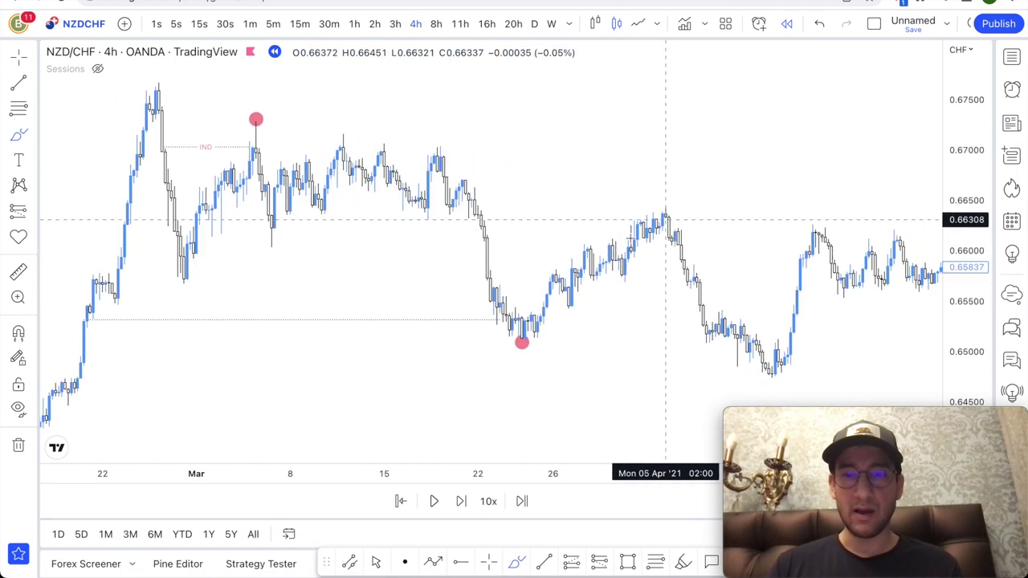
left_click_drag(547, 300, 721, 143)
mouse_move(355, 135)
left_mouse_down()
mouse_move(376, 148)
mouse_move(592, 180)
left_mouse_up()
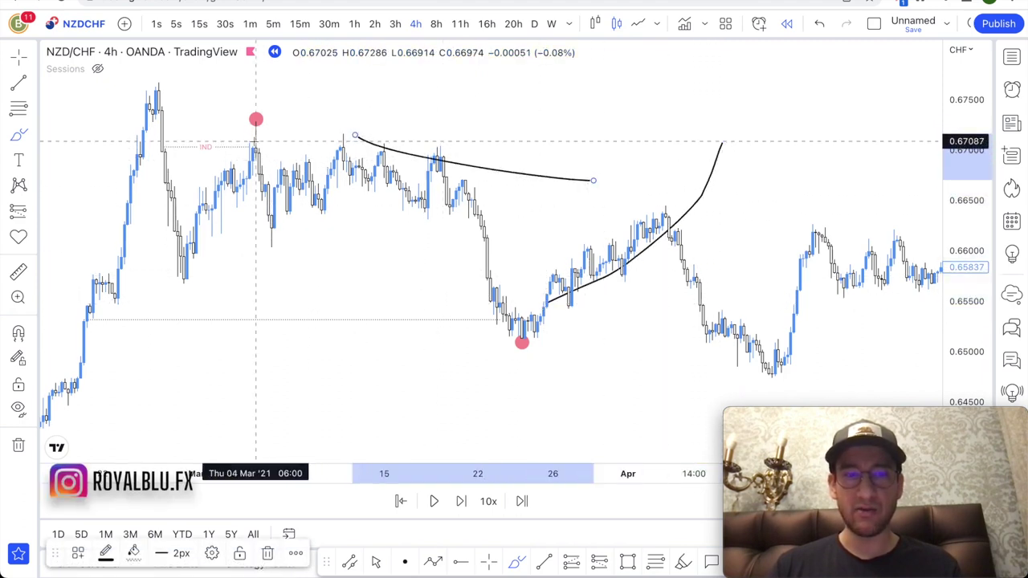
left_click_drag(255, 140, 760, 149)
left_click_drag(737, 152, 762, 389)
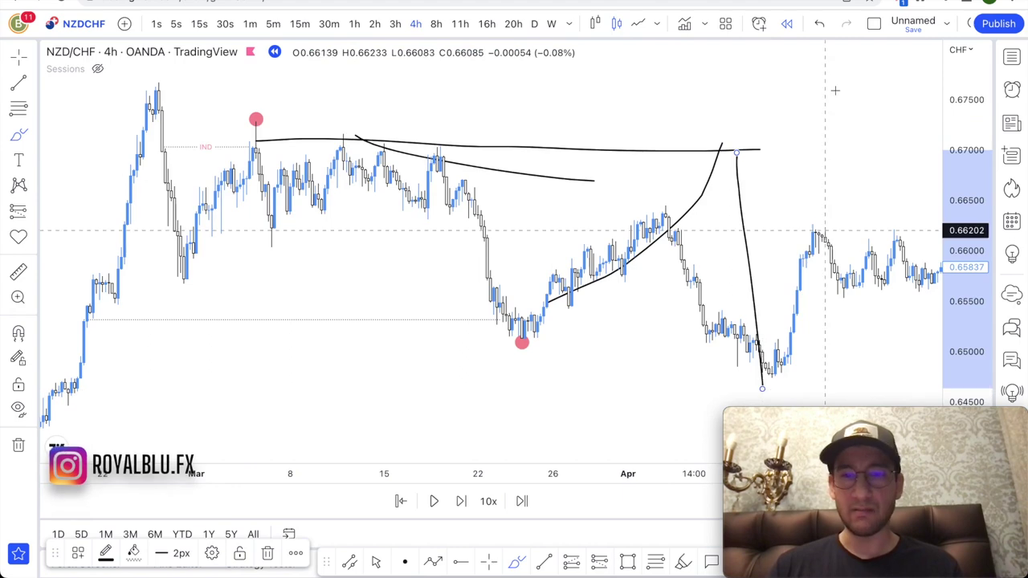
key("ctrl+z")
key("ctrl+z")
key("ctrl+z")
key("ctrl+z")
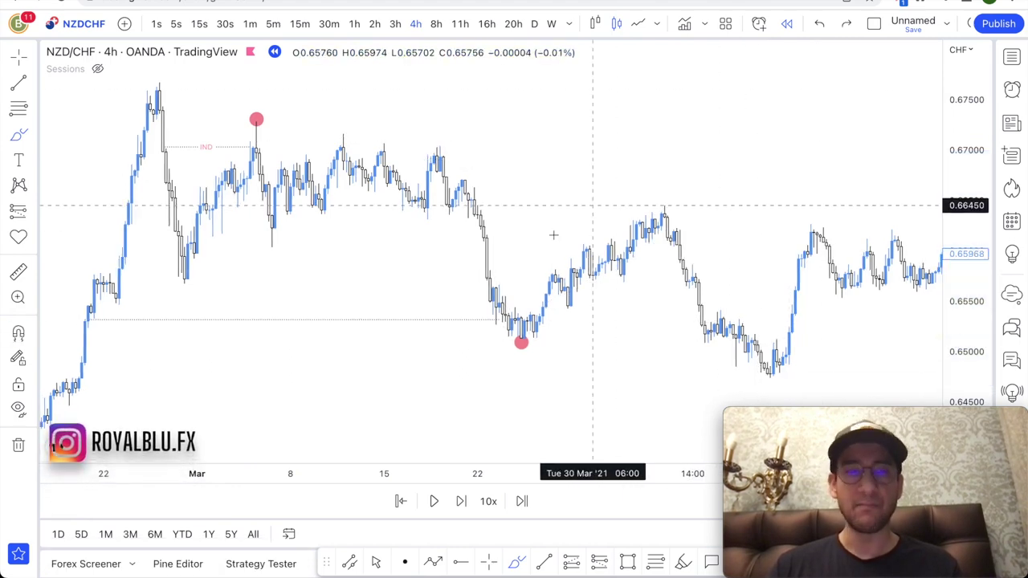
- Try to circle the highlighter dot at the late March low with the brush and undo the stroke
scroll(450, 197, "down", 3)
scroll(361, 164, "right", 3)
scroll(345, 163, "up", 4)
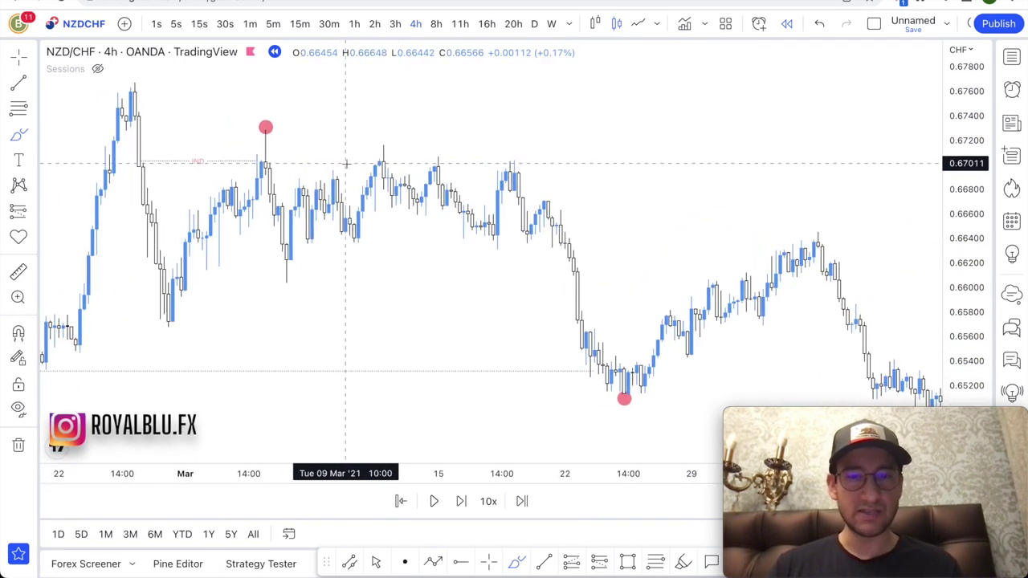
scroll(353, 179, "left", 2)
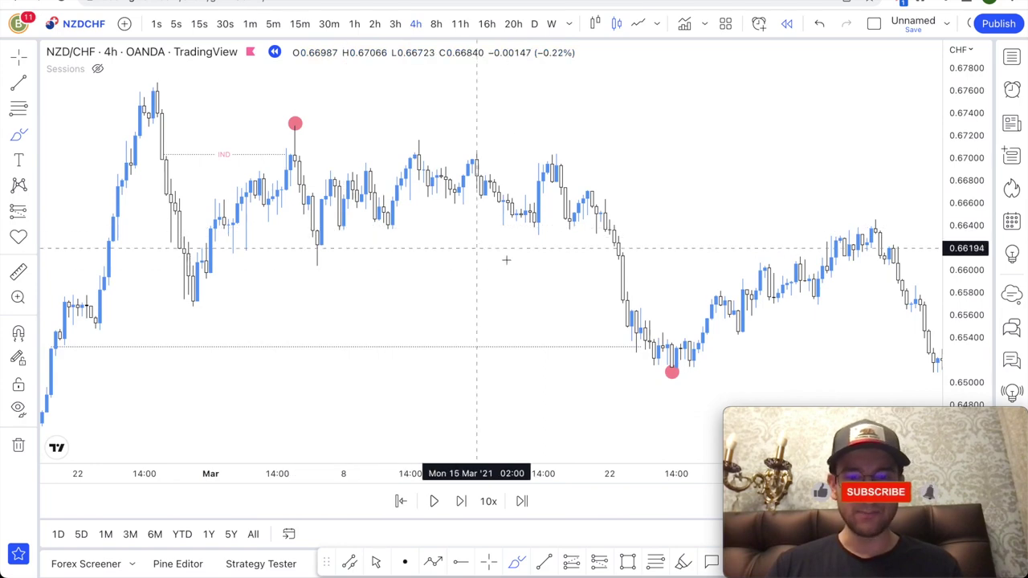
left_click_drag(649, 388, 684, 359)
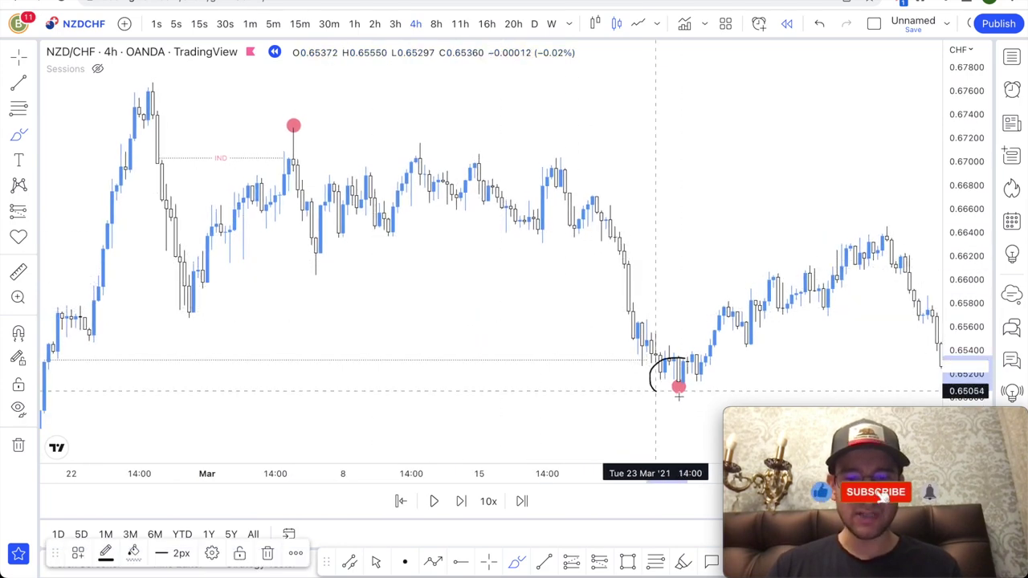
key("ctrl+z")
- Trace the lower dotted line from the February rise to the late March low with the brush and undo the stroke
scroll(618, 372, "down", 5)
scroll(618, 372, "right", 4)
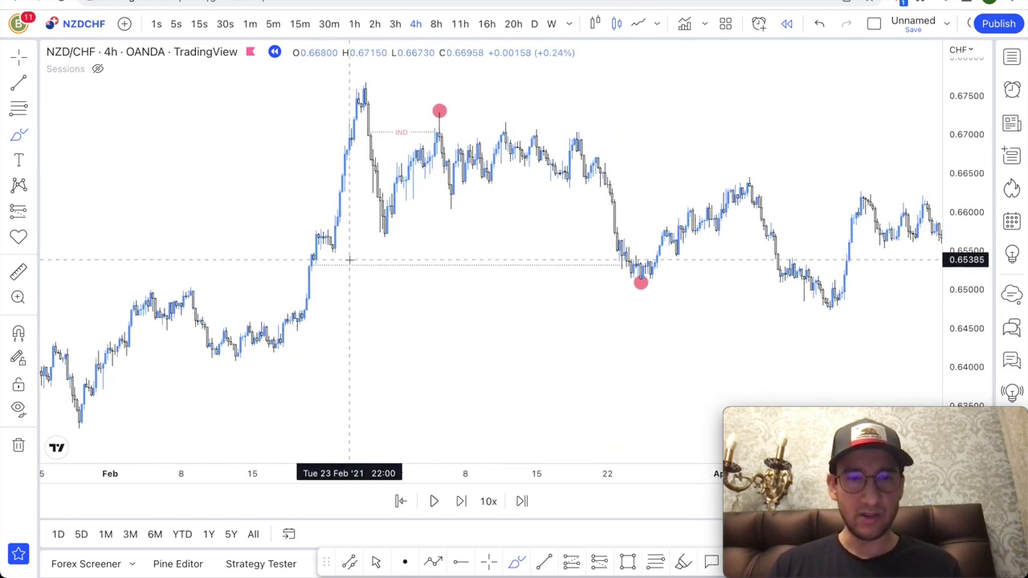
left_click_drag(311, 262, 610, 265)
key("ctrl+z")
- Brush a horizontal line at about 0.6546 over the 24 to 25 March candles and a short one by the 23 March low
scroll(459, 246, "up", 5)
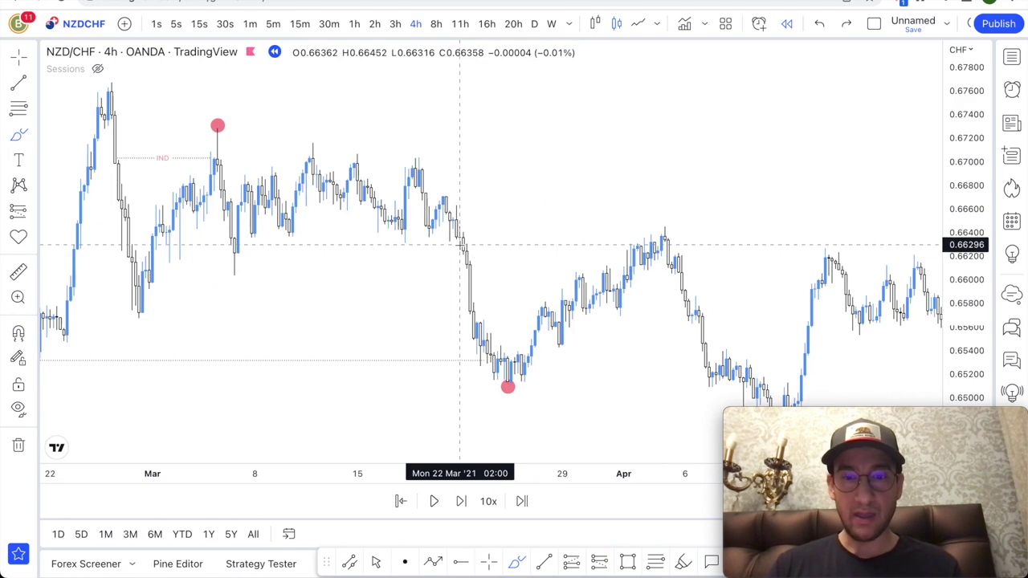
scroll(441, 384, "up", 5)
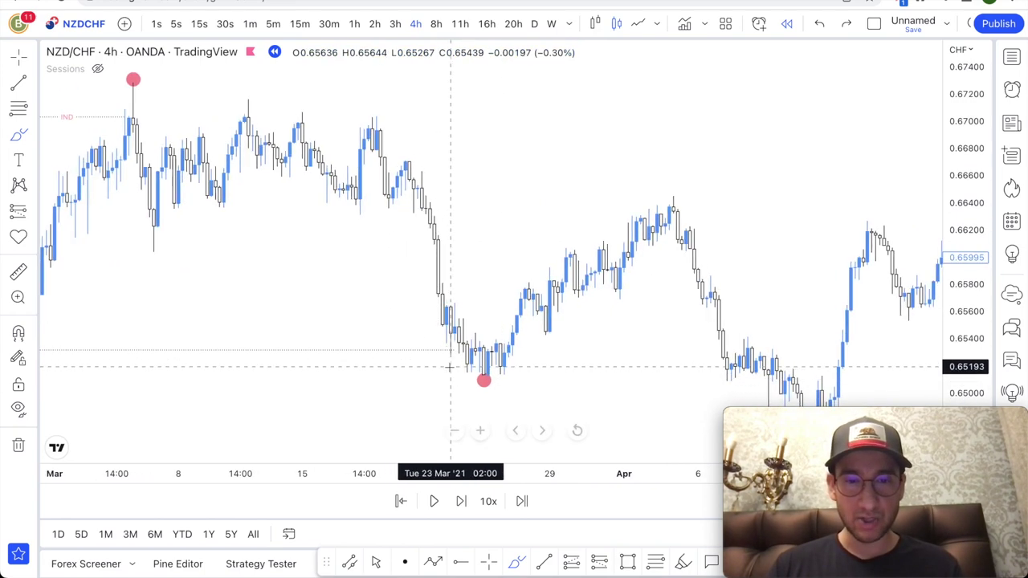
scroll(375, 399, "up", 1)
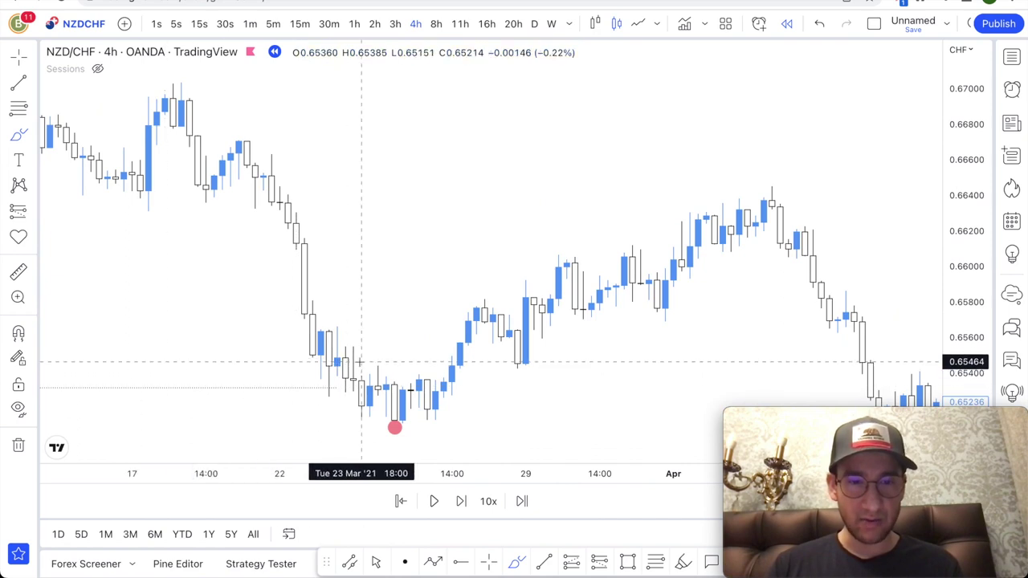
left_click_drag(369, 364, 387, 363)
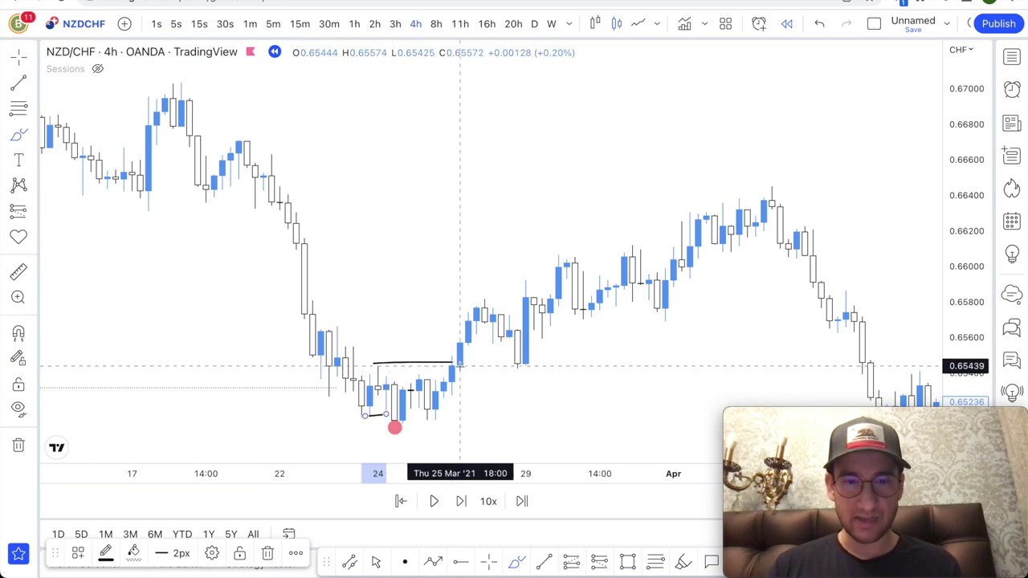
- Brush short horizontal lines at about 0.6687 and 0.6640 near the early March highlighter dot, undoing the extra stroke below them
scroll(460, 367, "down", 4)
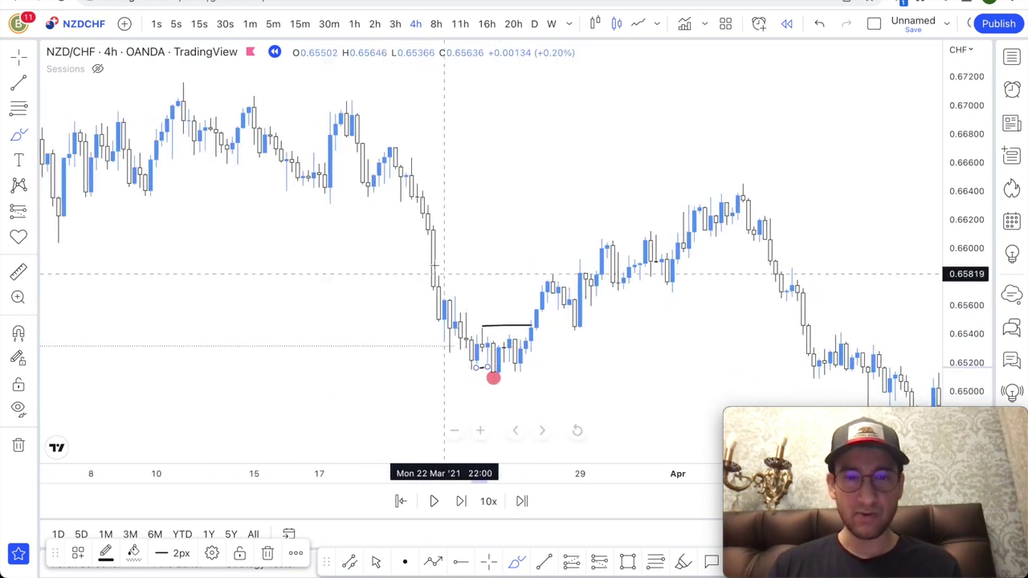
scroll(444, 273, "down", 3)
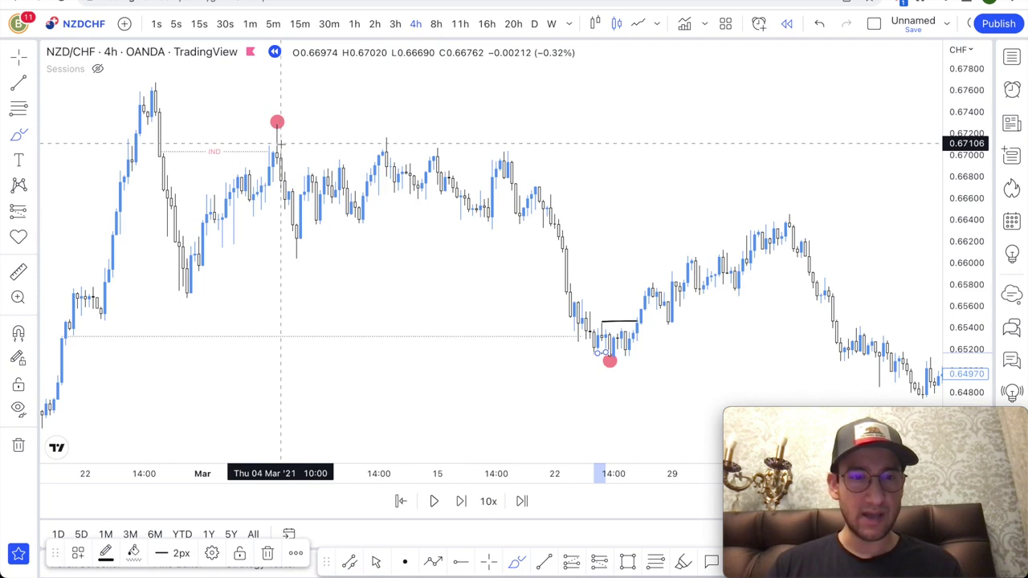
scroll(227, 186, "up", 1)
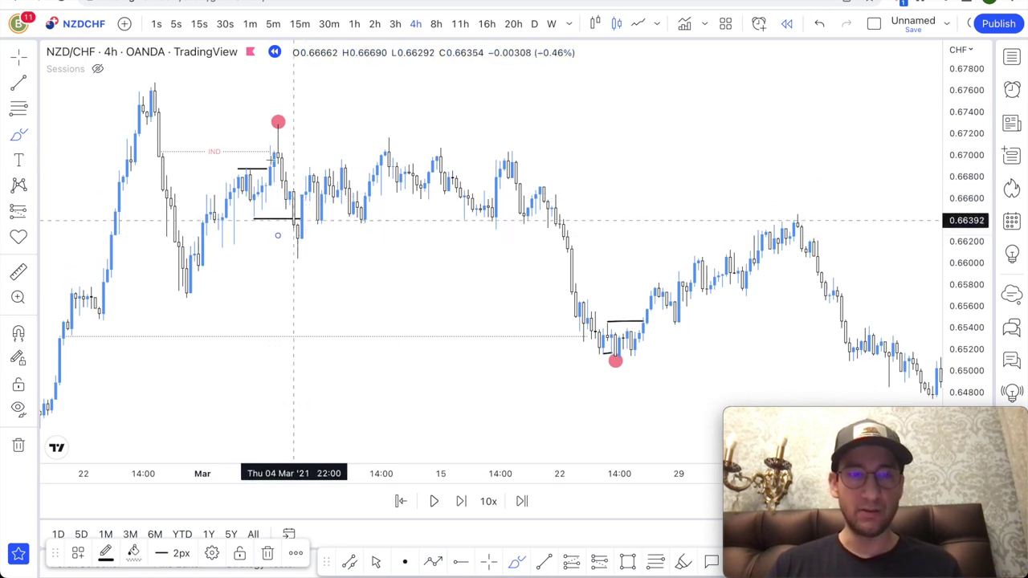
key("ctrl+z")
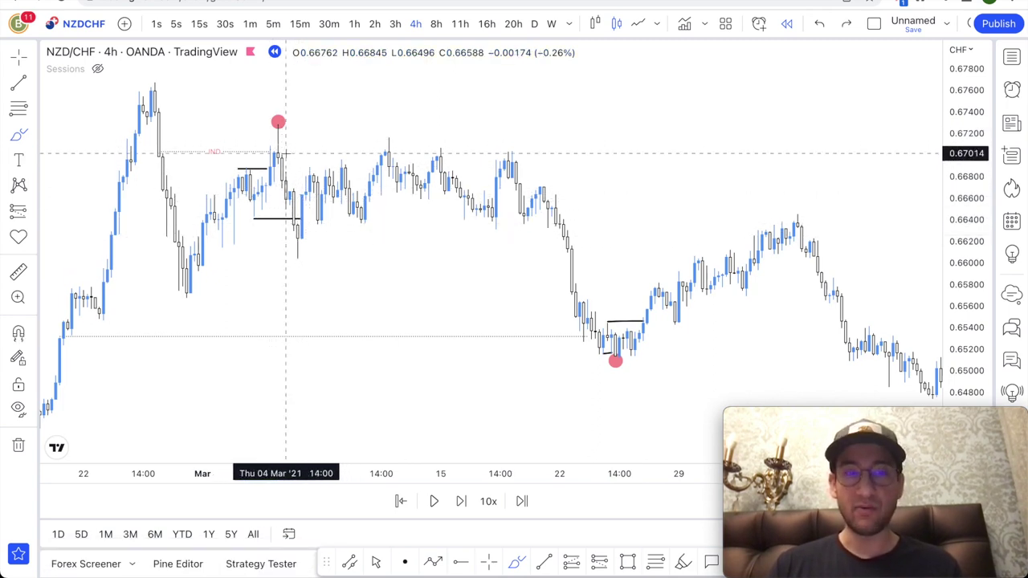
- Sketch the drop from the early March dot to the late March dot, a rebound, and a circle around the range, undoing each stroke
left_click_drag(278, 137, 611, 341)
key("ctrl+z")
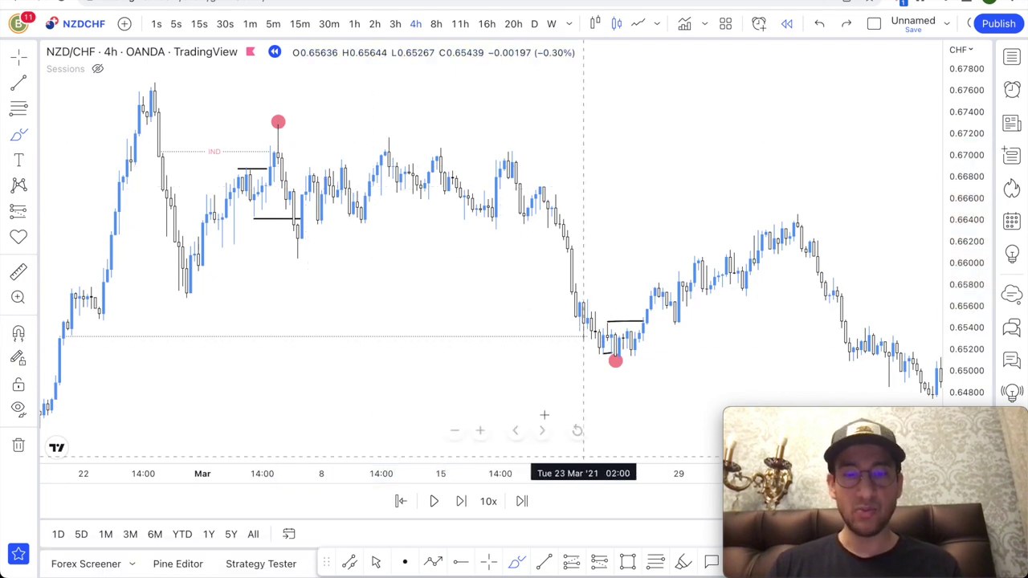
scroll(346, 200, "down", 4)
left_click_drag(544, 310, 606, 234)
key("ctrl+z")
mouse_move(333, 138)
left_mouse_down()
mouse_move(459, 120)
mouse_move(555, 280)
mouse_move(346, 152)
left_mouse_up()
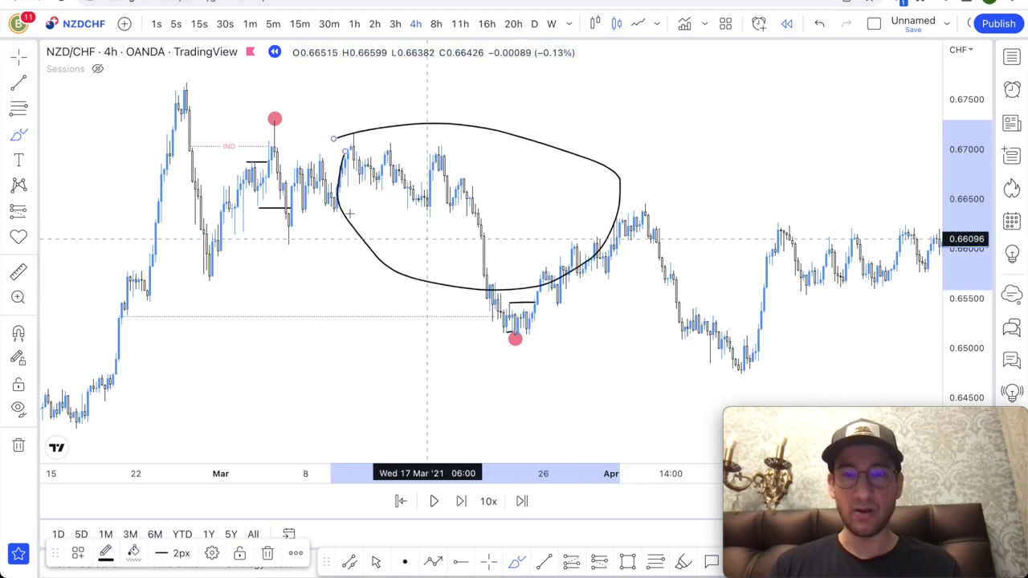
key("ctrl+z")
- Draw a Fib retracement from the early March high at 0.67295 to the late March low at 0.65120 and delete it
left_click(655, 560)
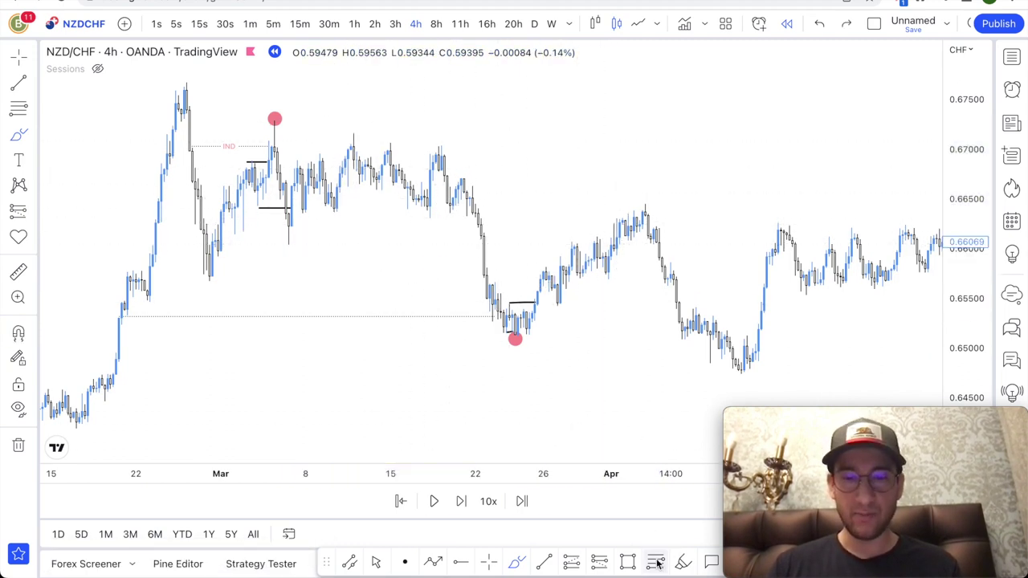
left_click(285, 120)
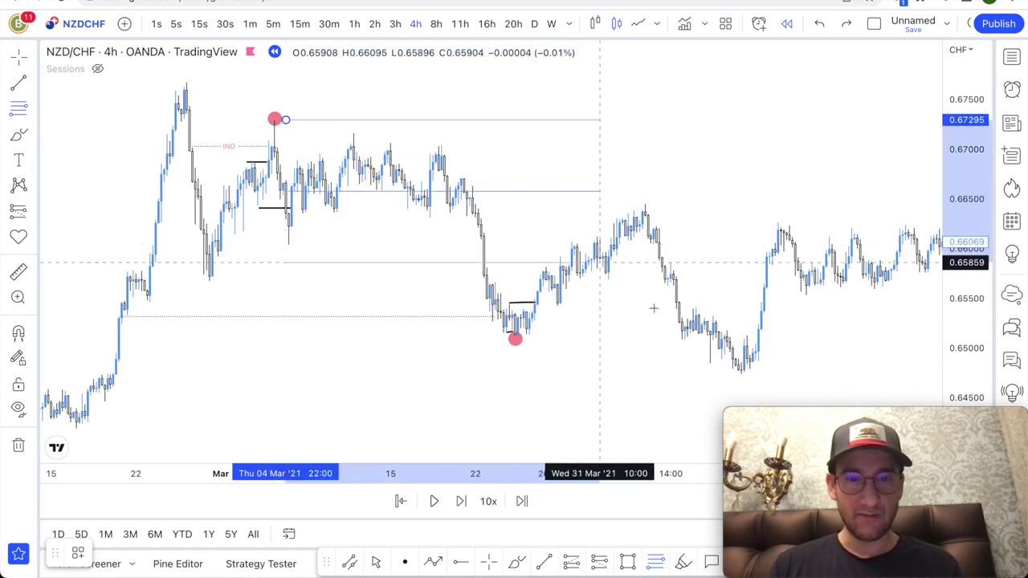
left_click(704, 337)
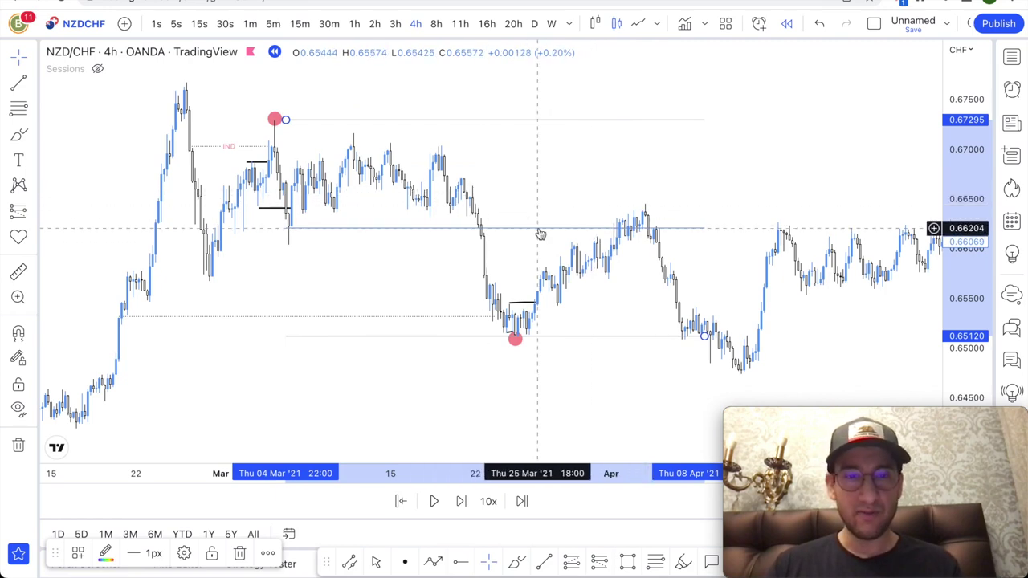
key("BackSpace")
- Draw a horizontal dotted trend line at about 0.6638 from the 22 March drop to the early April high
scroll(480, 197, "down", 2)
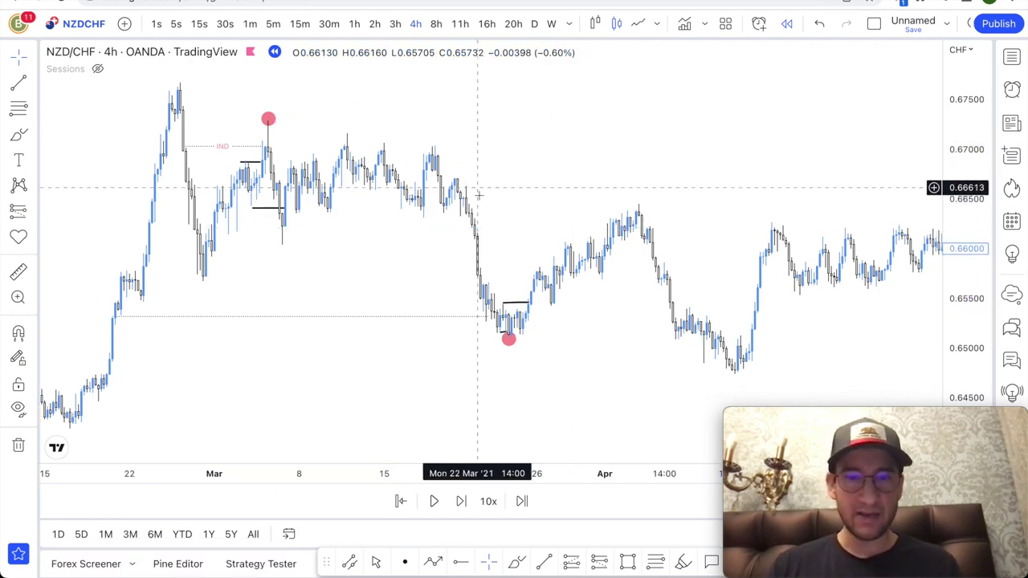
left_click_drag(578, 189, 483, 186)
scroll(479, 216, "down", 2)
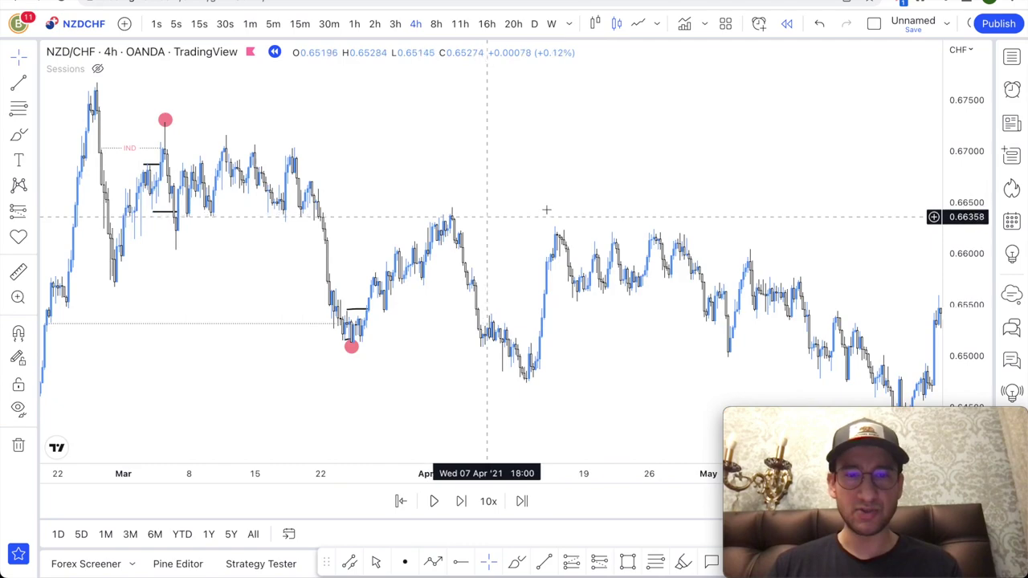
scroll(471, 220, "down", 1)
scroll(392, 212, "up", 4)
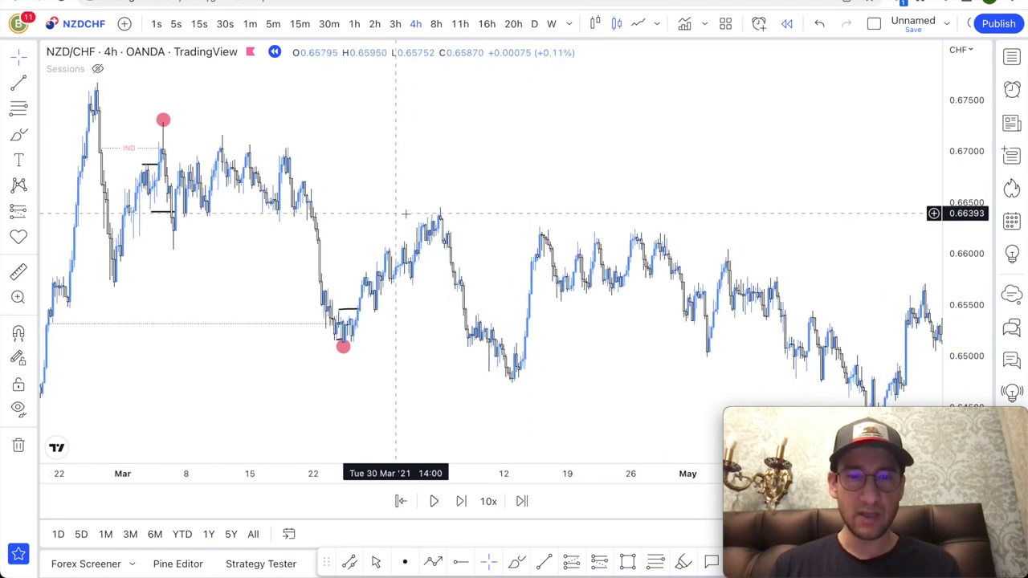
scroll(484, 294, "up", 5)
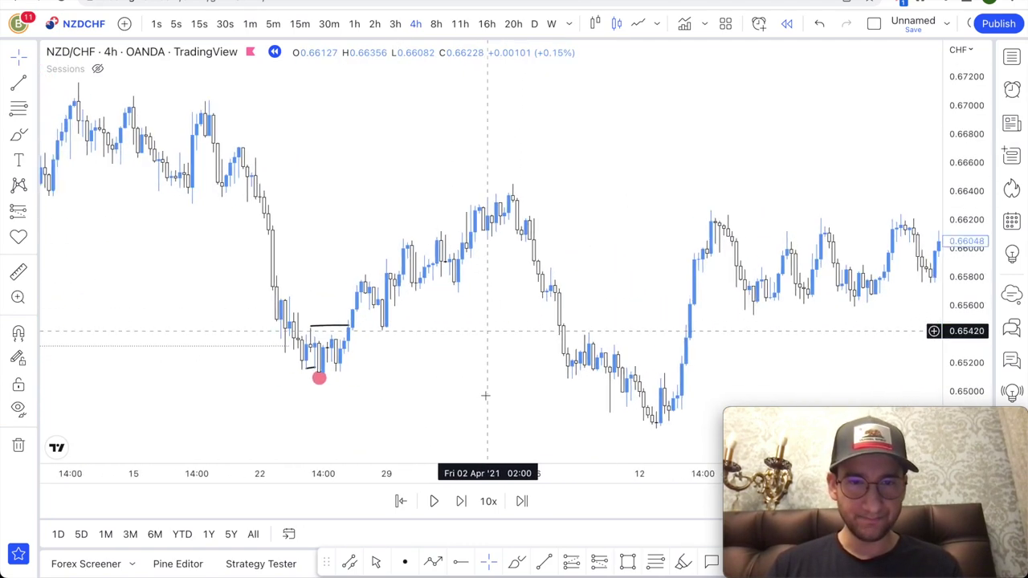
left_click(543, 563)
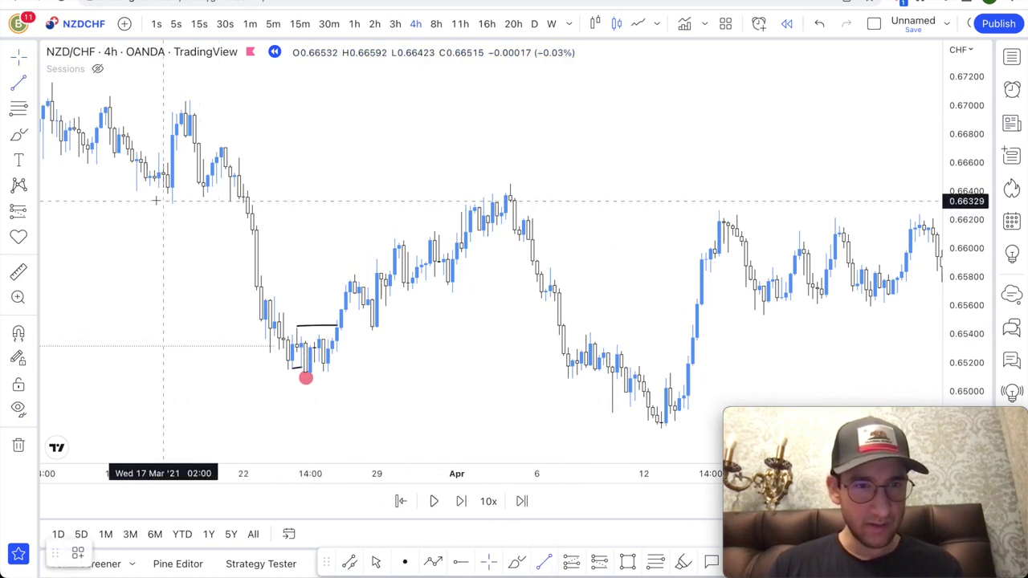
left_click(239, 193)
left_click(514, 193)
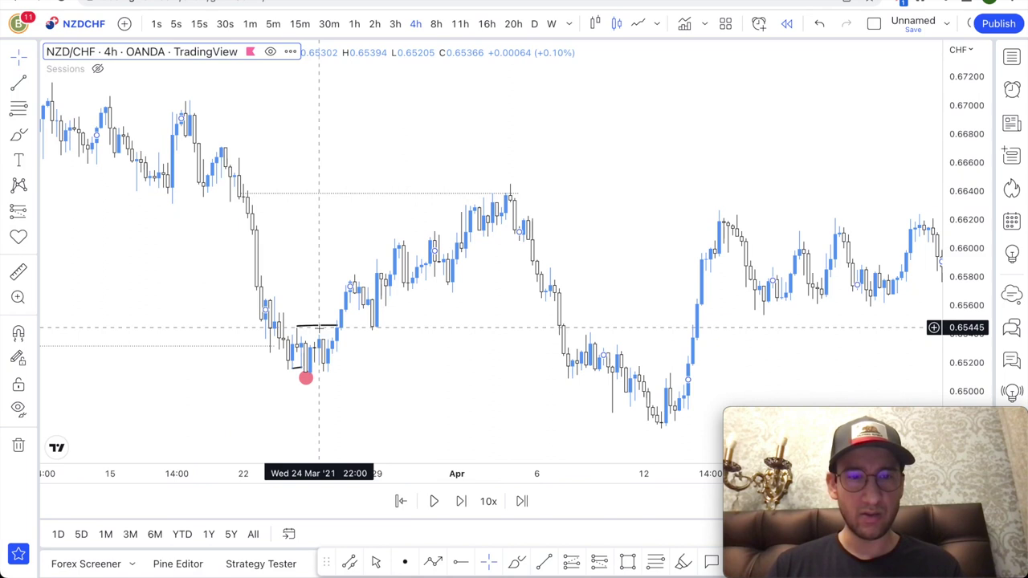
- Delete the brushed horizontal line above the late March low
left_click(320, 327)
key("BackSpace")
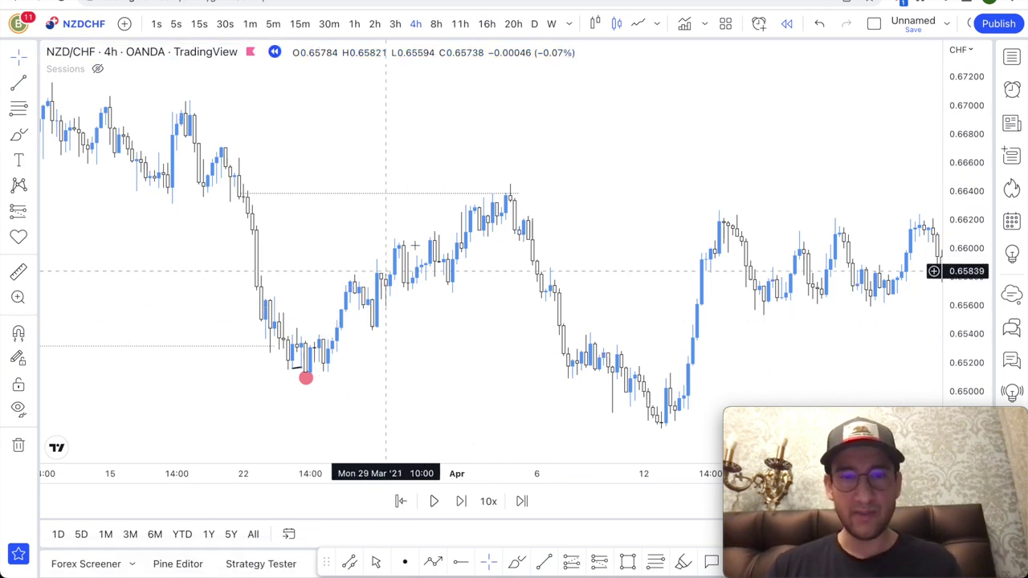
- Mark the early April high with a red highlighter dot and brush short horizontal lines below it at about 0.6638 and 0.6608
left_click(683, 566)
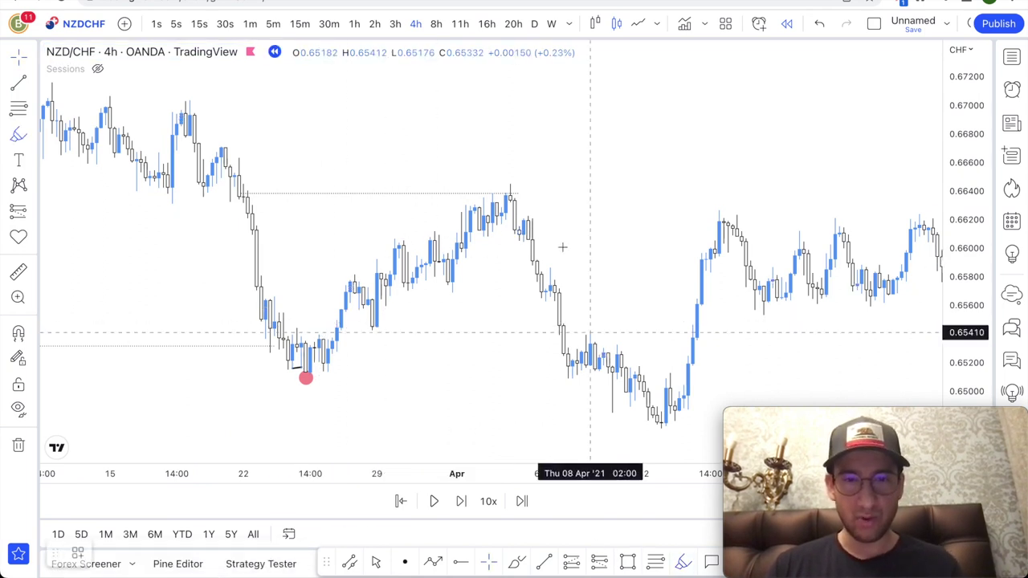
left_click(512, 186)
scroll(551, 246, "up", 2)
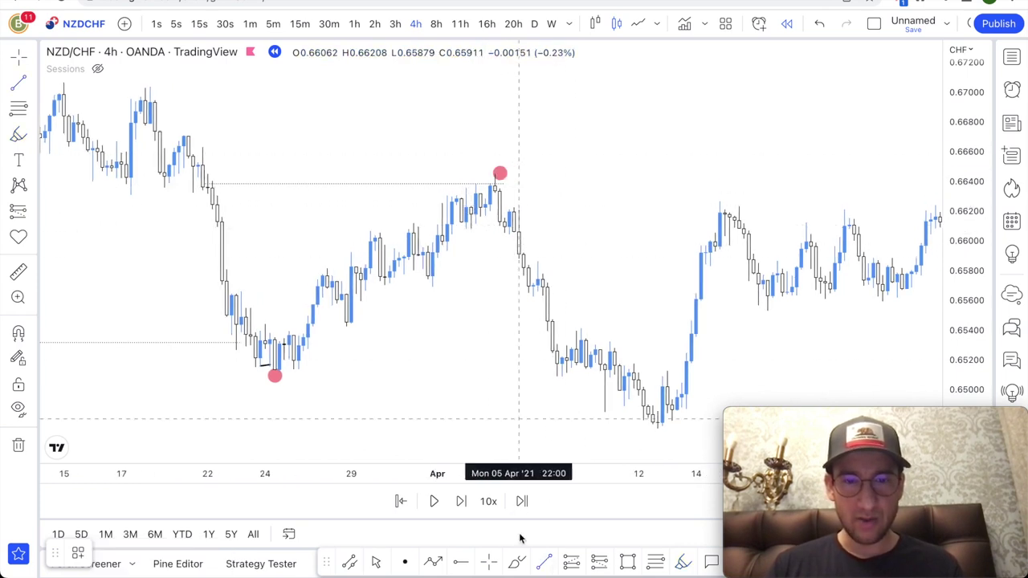
left_click(471, 184)
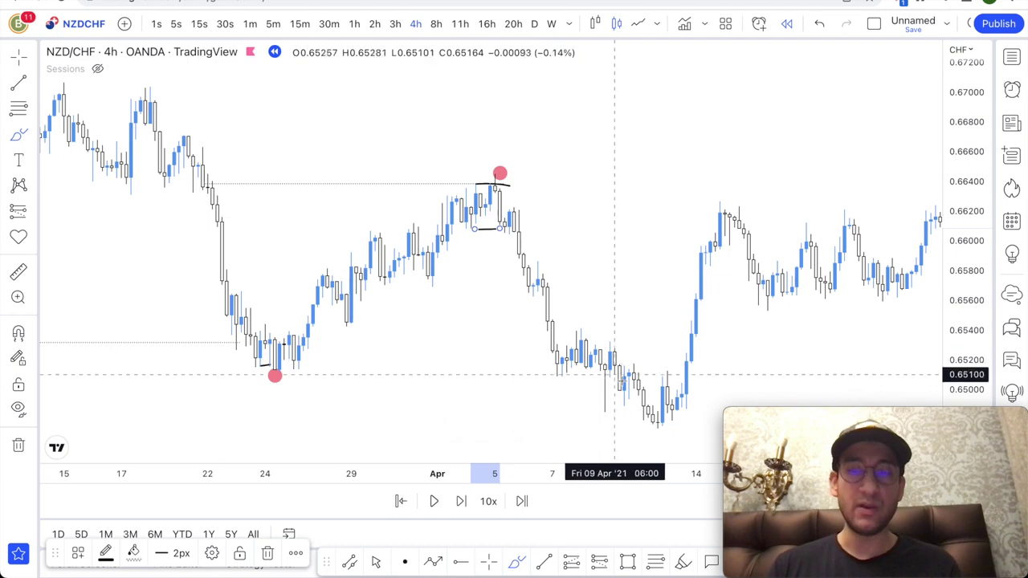
scroll(560, 310, "right", 3)
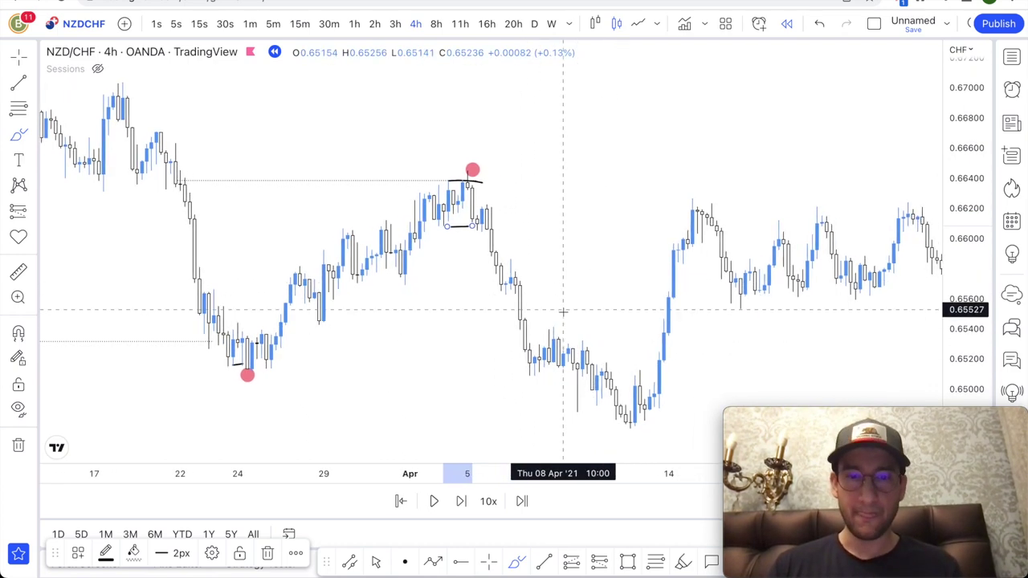
scroll(562, 348, "up", 1)
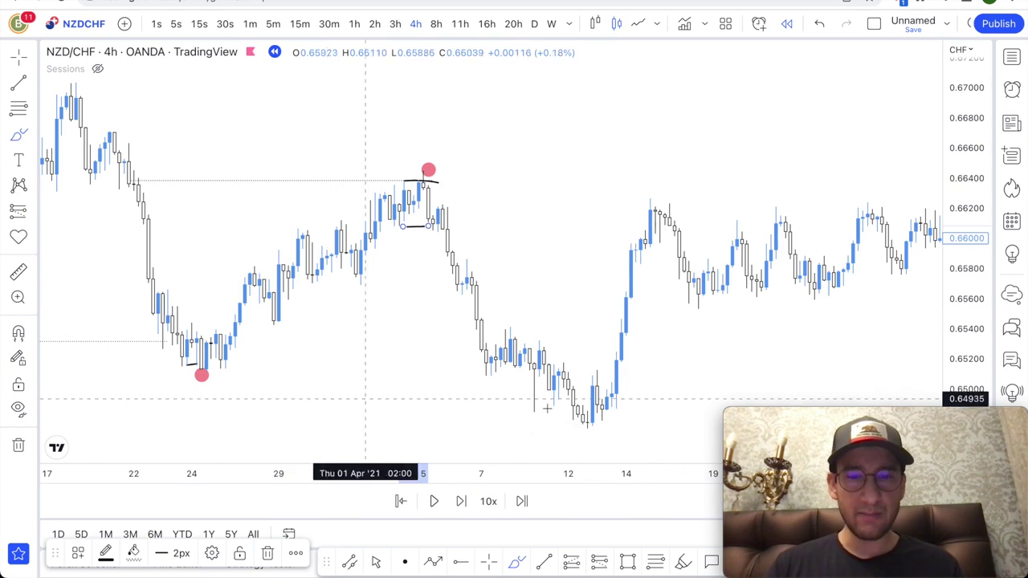
- Brush short horizontal lines around the mid-April low at about 0.6485 and 0.6516, undoing the unwanted strokes
mouse_move(216, 386)
left_mouse_down()
mouse_move(526, 388)
mouse_move(560, 412)
left_mouse_up()
key("super+z")
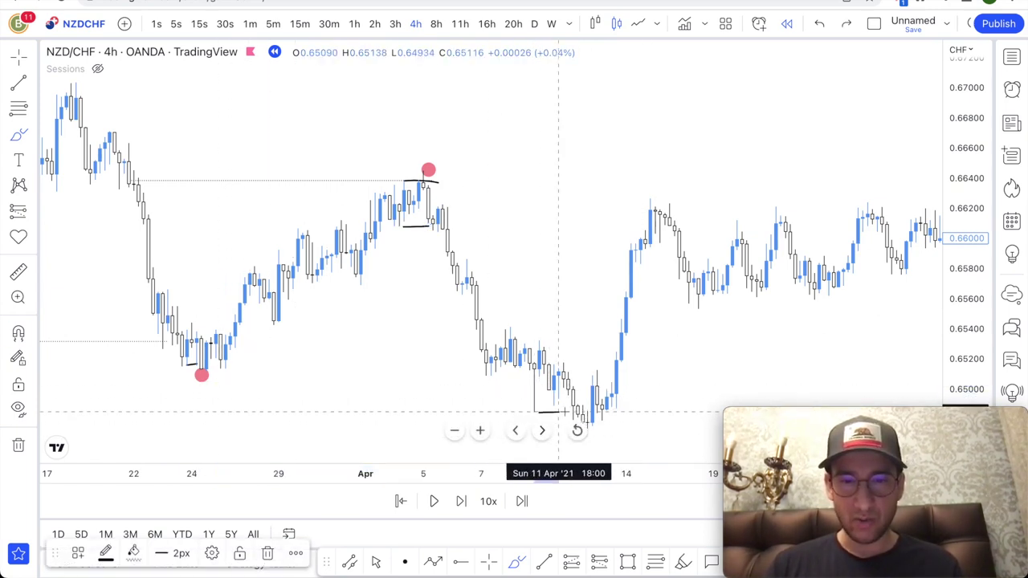
left_click_drag(565, 364, 636, 371)
key("super+z")
mouse_move(557, 366)
left_mouse_down()
mouse_move(611, 370)
mouse_move(602, 366)
left_mouse_up()
key("super+z")
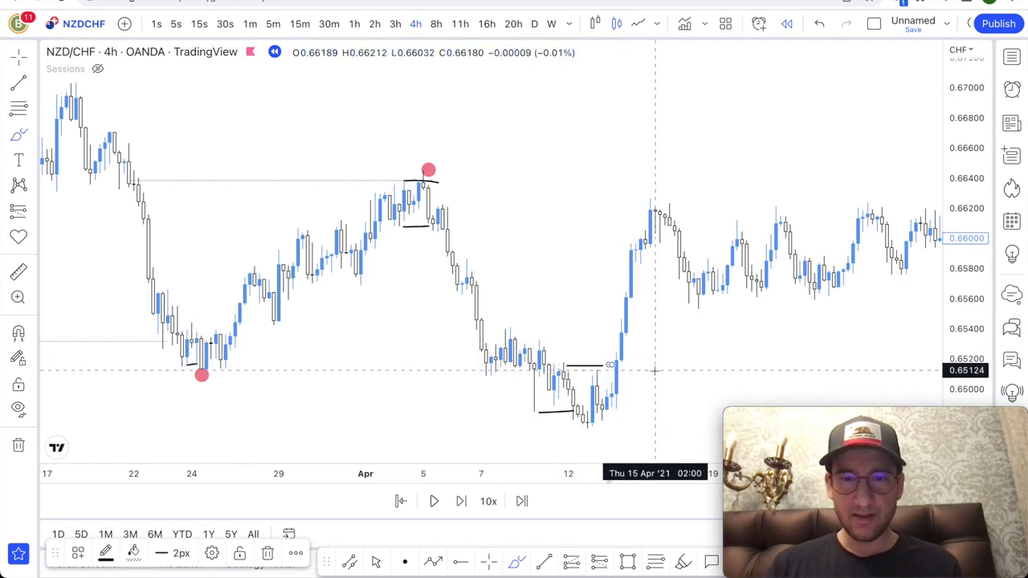
- Sketch a line above the early April high and a curve below the mid-April low, undoing both strokes
scroll(535, 314, "down", 3)
left_click_drag(361, 162, 417, 161)
left_click_drag(610, 410, 528, 451)
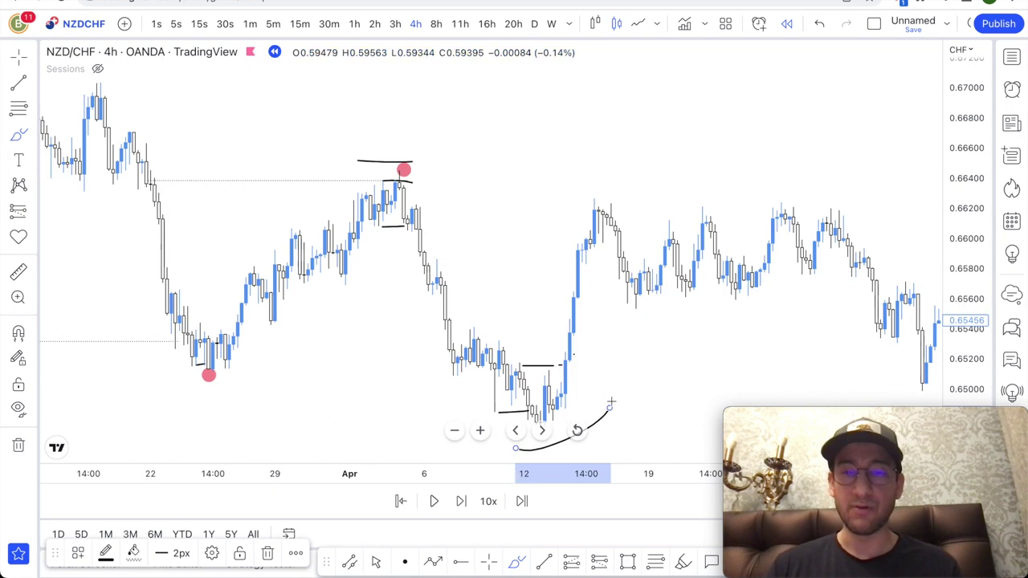
key("ctrl+z")
key("ctrl+z")
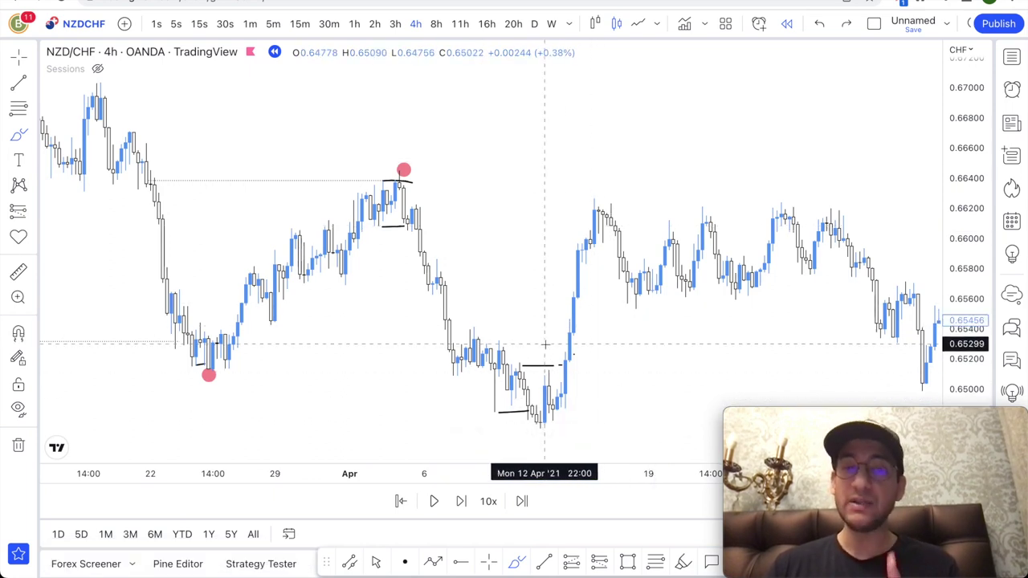
- Sketch rough horizontal lines along the range's high and below its late March low, undoing both strokes
left_click_drag(340, 183, 163, 191)
left_click_drag(178, 385, 462, 390)
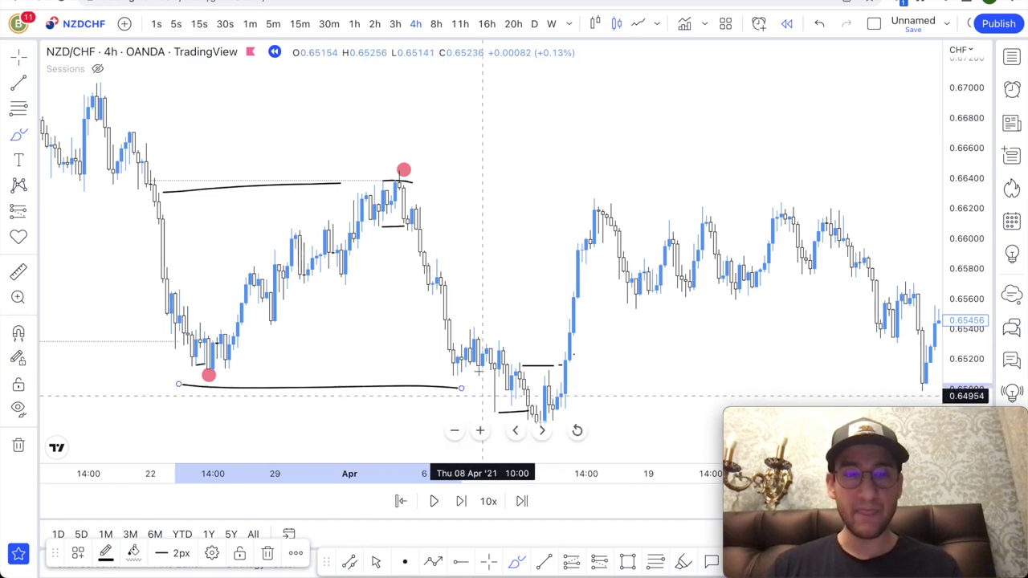
key("ctrl+z")
key("ctrl+z")
- Sketch strokes near the early April high and around the mid-April low, undoing each one
mouse_move(341, 219)
left_mouse_down()
mouse_move(388, 221)
mouse_move(415, 186)
mouse_move(370, 172)
mouse_move(429, 192)
left_mouse_up()
key("ctrl+z")
key("ctrl+z")
key("ctrl+z")
left_click_drag(555, 359, 535, 408)
left_click_drag(466, 369, 562, 377)
key("ctrl+z")
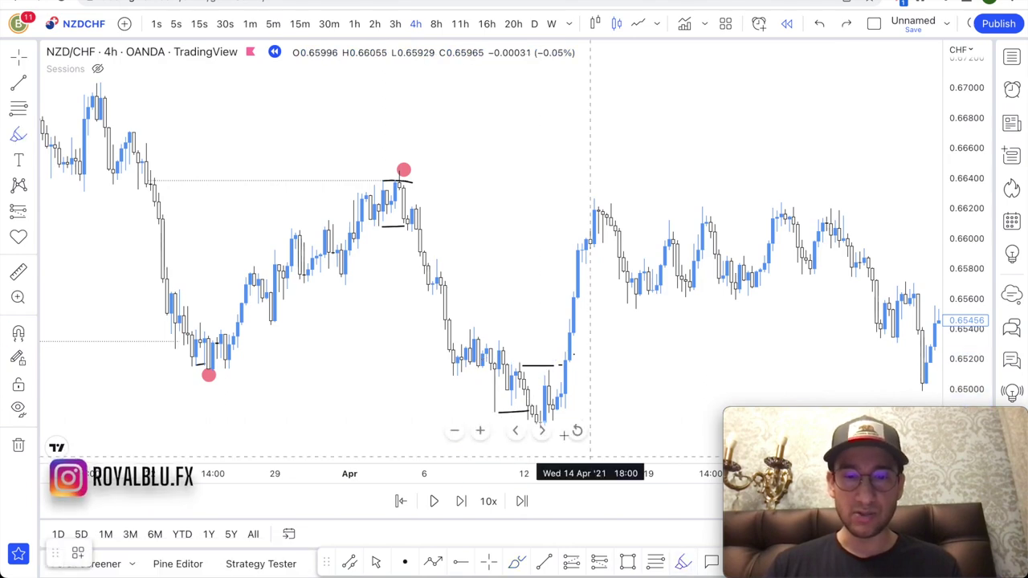
- Mark the mid-April low with a red highlighter dot
left_click(555, 426)
scroll(673, 326, "down", 3)
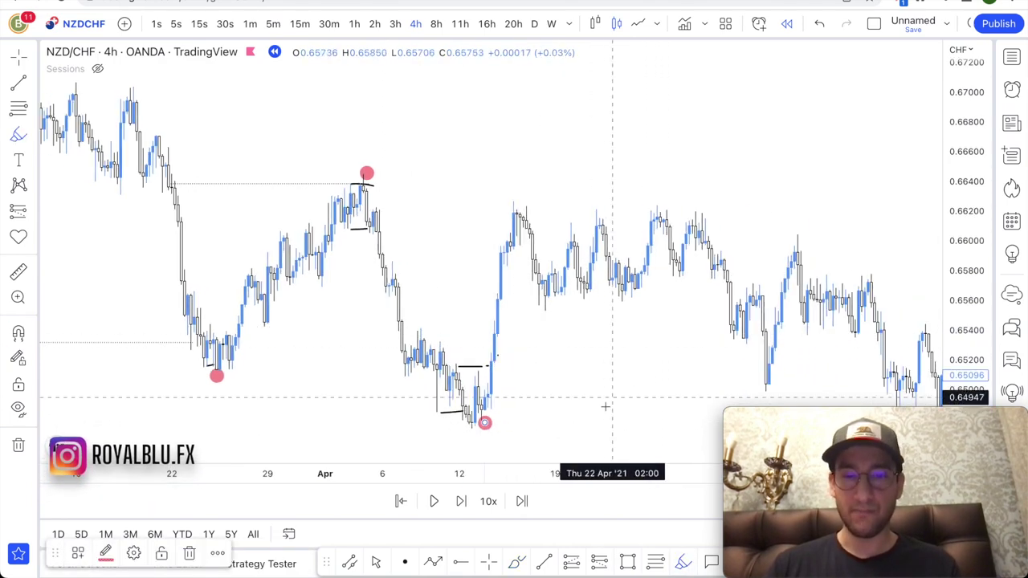
scroll(560, 348, "up", 3)
scroll(504, 352, "down", 2)
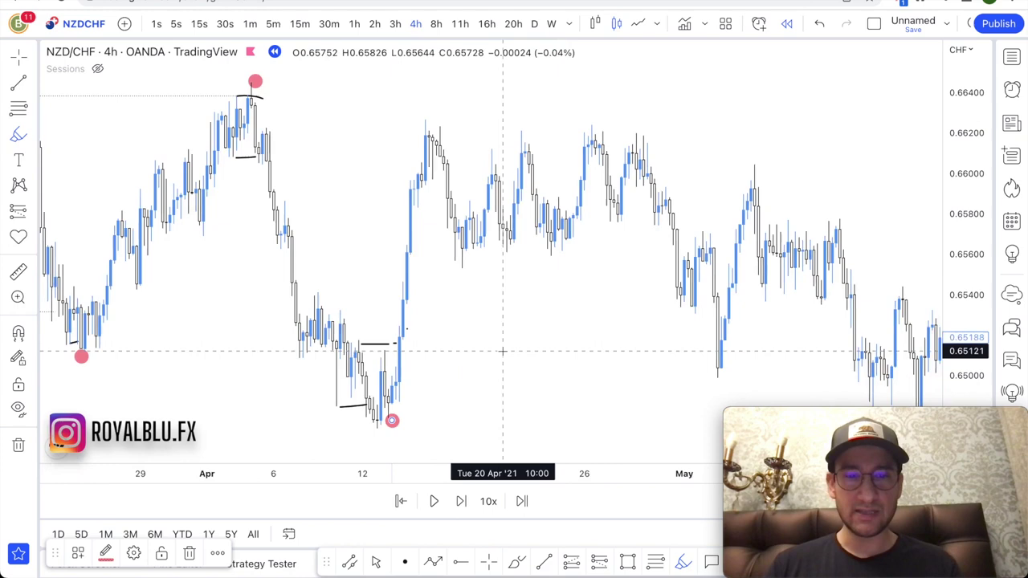
scroll(482, 390, "down", 1)
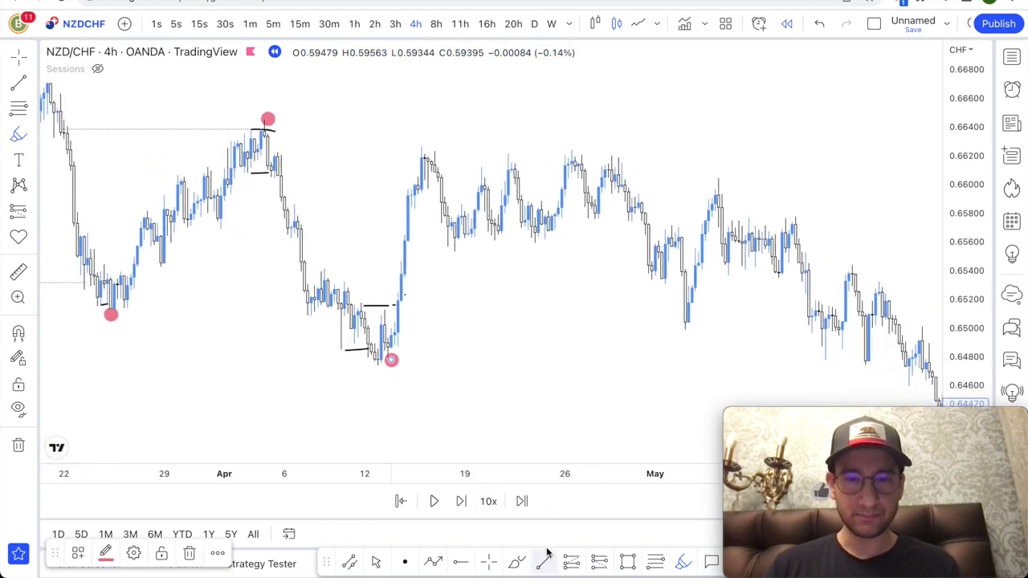
- Mark the 14 April high with a red highlighter dot
scroll(500, 241, "right", 3)
scroll(566, 248, "right", 3)
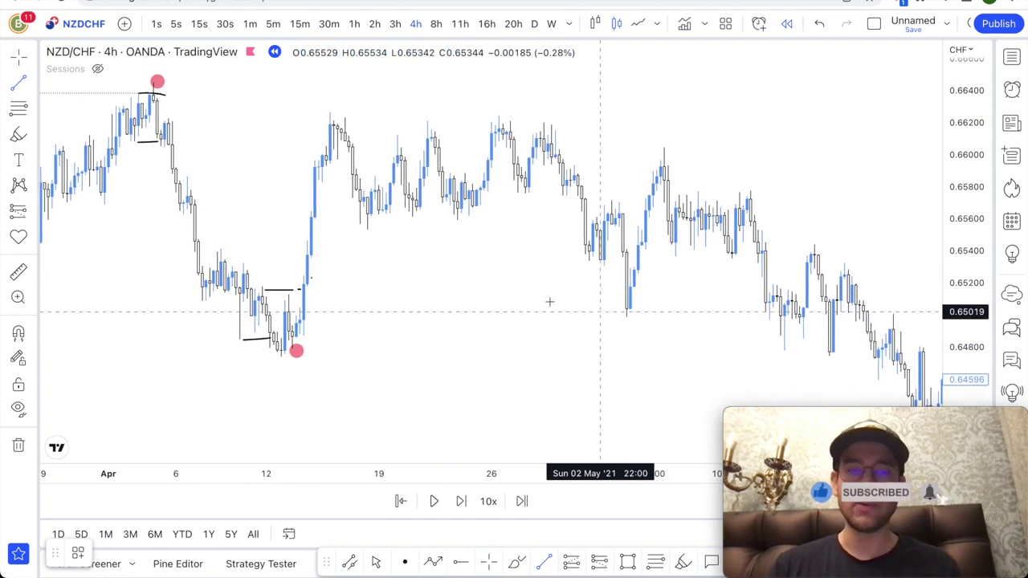
scroll(549, 302, "up", 3)
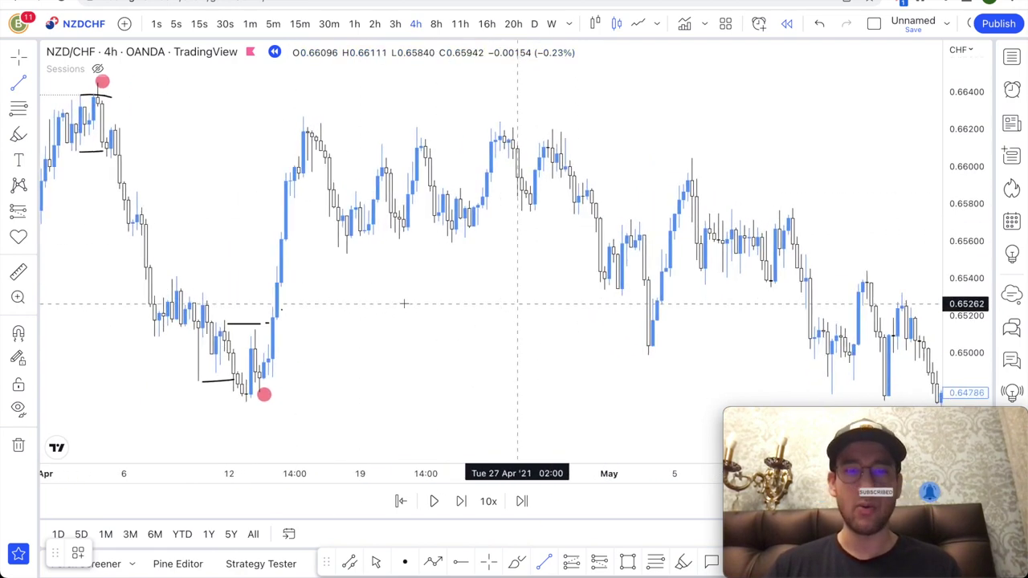
scroll(404, 304, "left", 2)
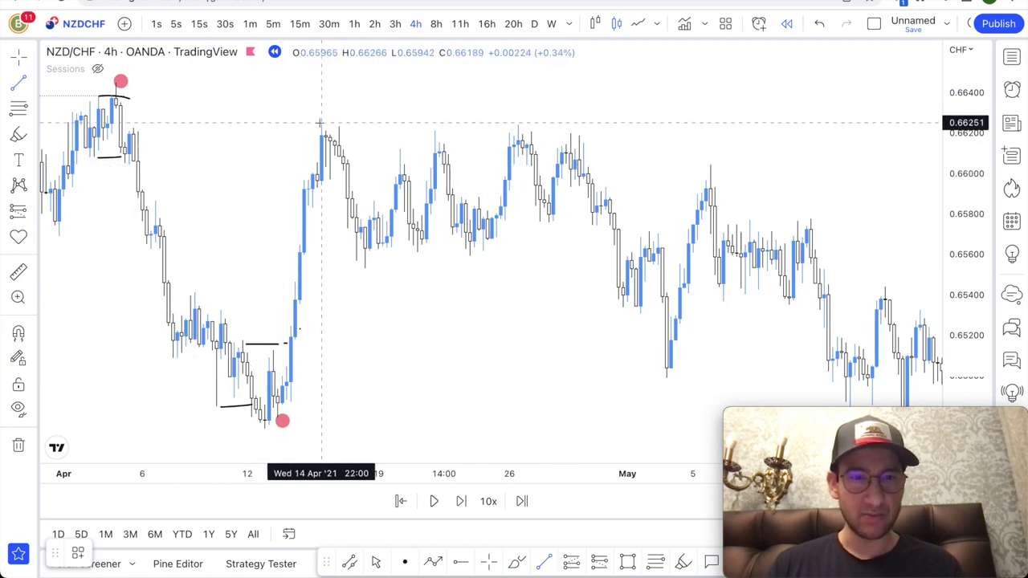
left_click(681, 565)
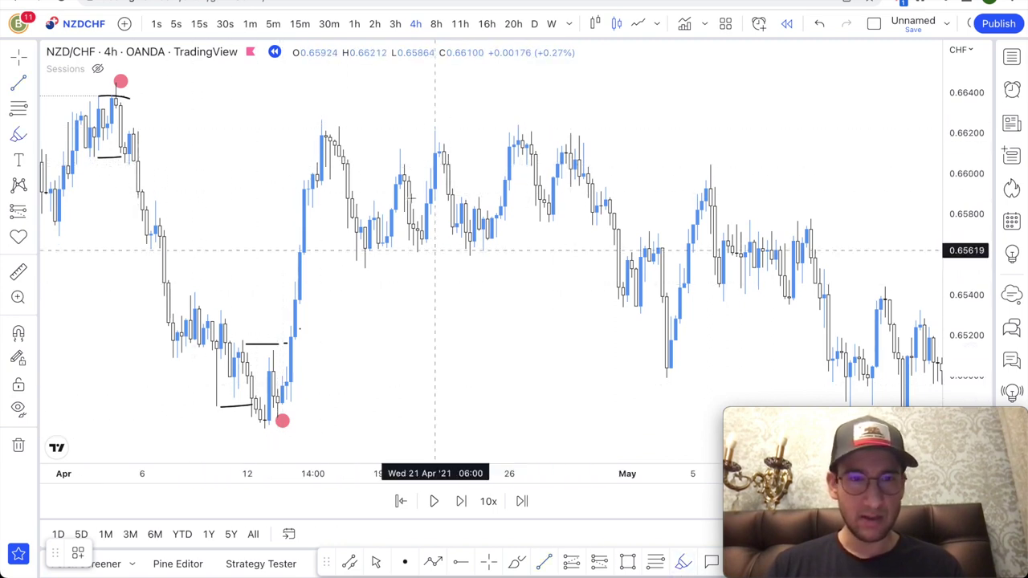
left_click(321, 119)
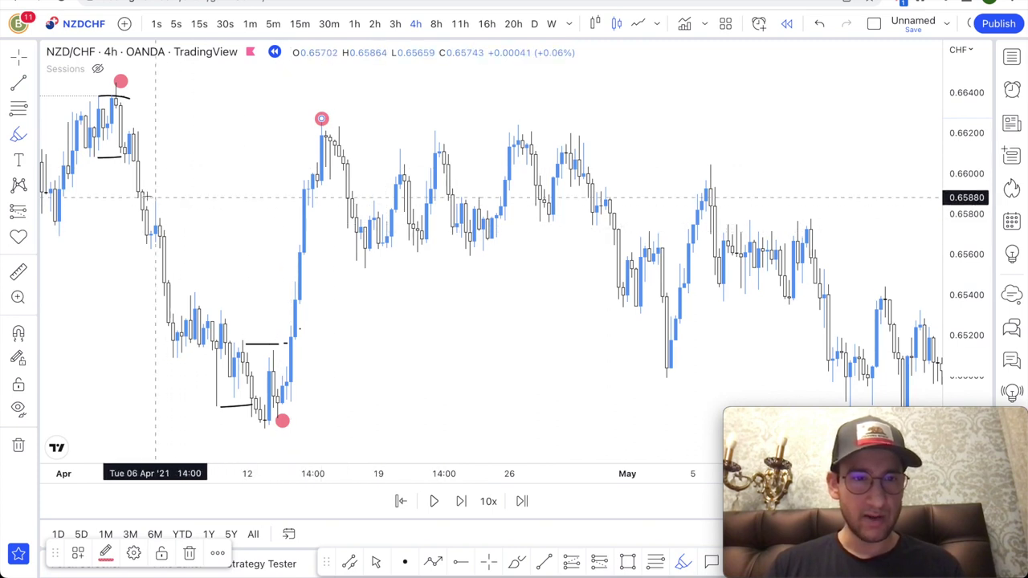
- Undo the stray highlighter mark and draw a horizontal dotted trend line at about 0.6587 from the 6 April pullback high to the mid-April rally
left_click(146, 196)
key("ctrl+z")
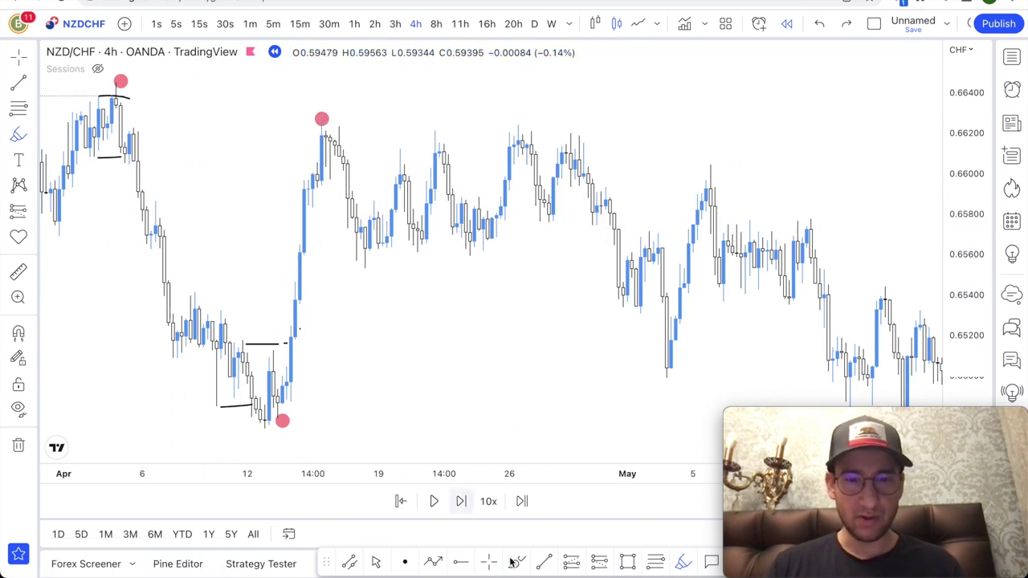
left_click(300, 200)
left_click(364, 251)
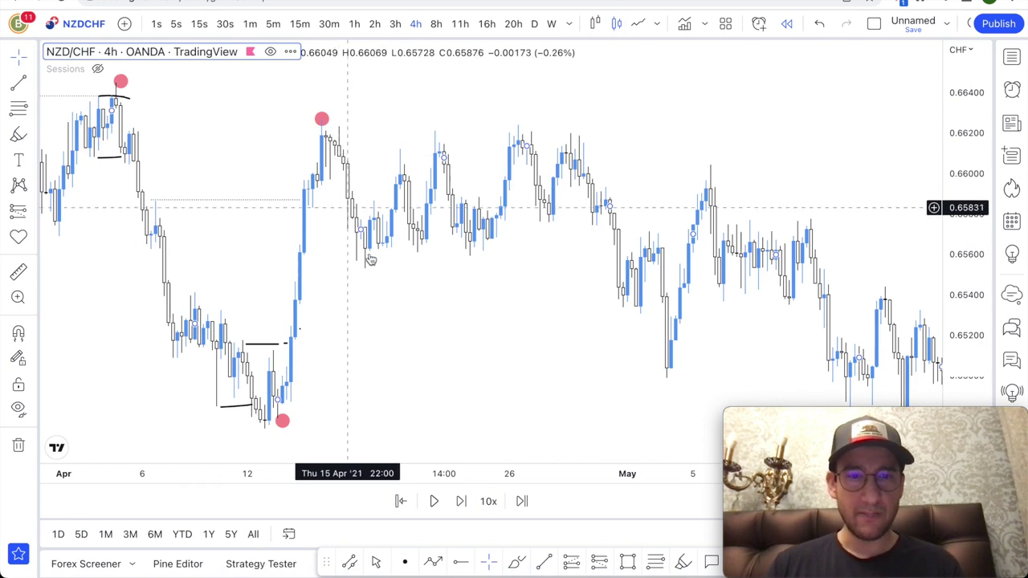
- Draw two short horizontal trend lines beside the 14 April high, at 0.66053 and at 0.65859
left_click(545, 567)
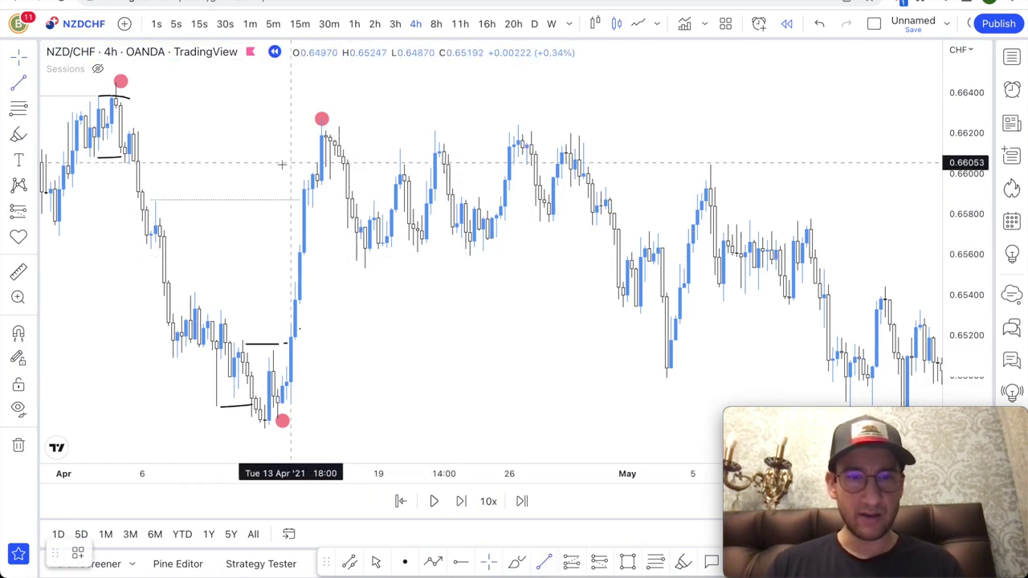
left_click(321, 164)
left_click_drag(307, 167, 331, 212)
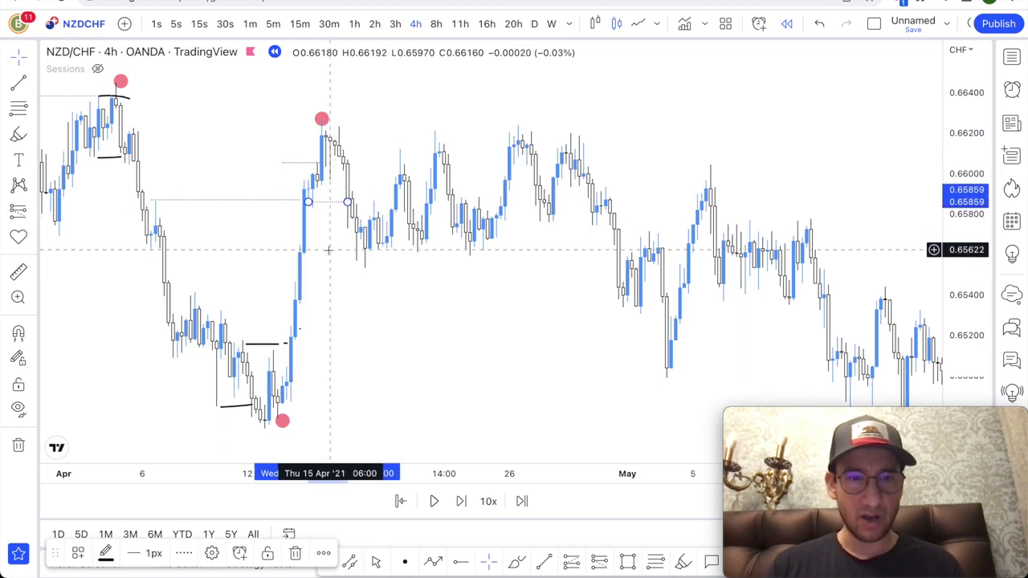
left_click(328, 251)
- Apply the CHoCH template to both short trend lines beside the 14 April high
right_click(316, 166)
mouse_move(380, 186)
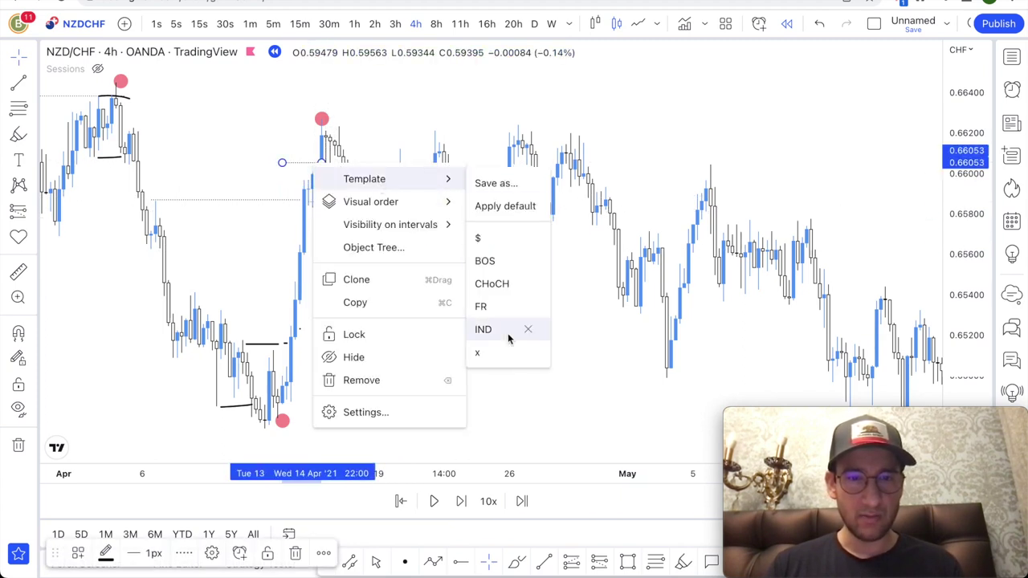
left_click(492, 283)
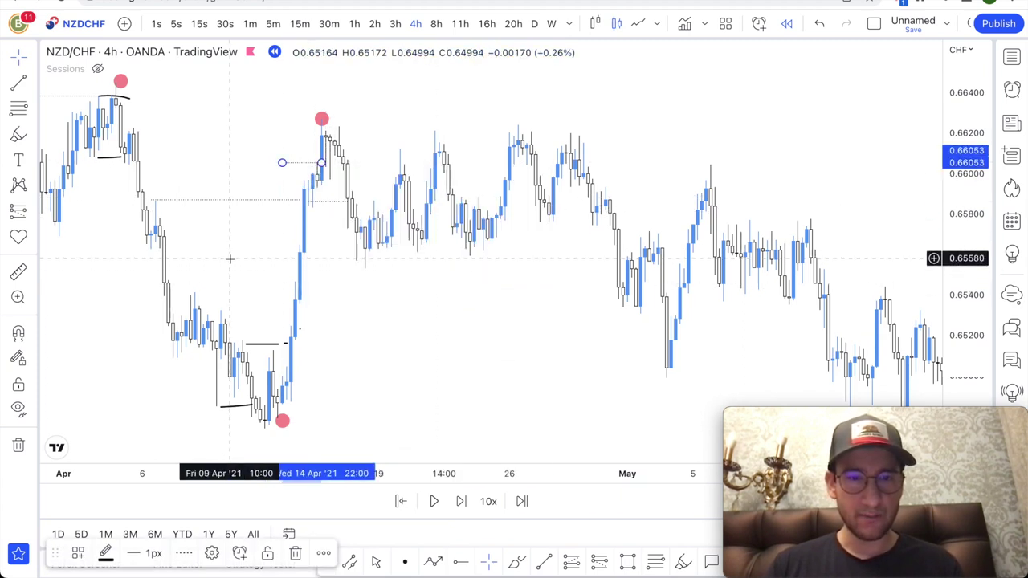
right_click(350, 204)
left_click(528, 324)
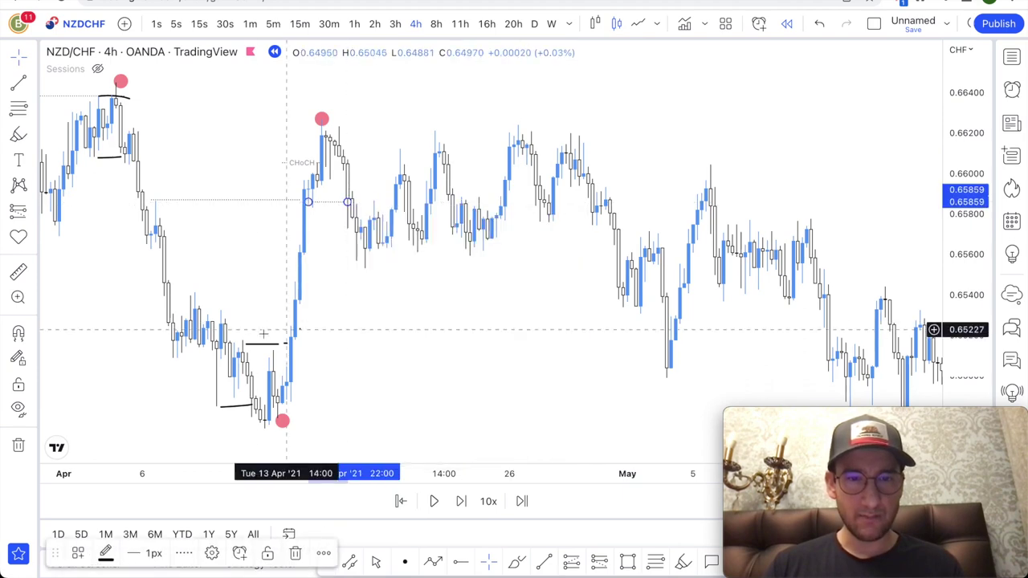
- Place a copy of the 14 April high's red dot on the early May low
scroll(458, 314, "down", 2)
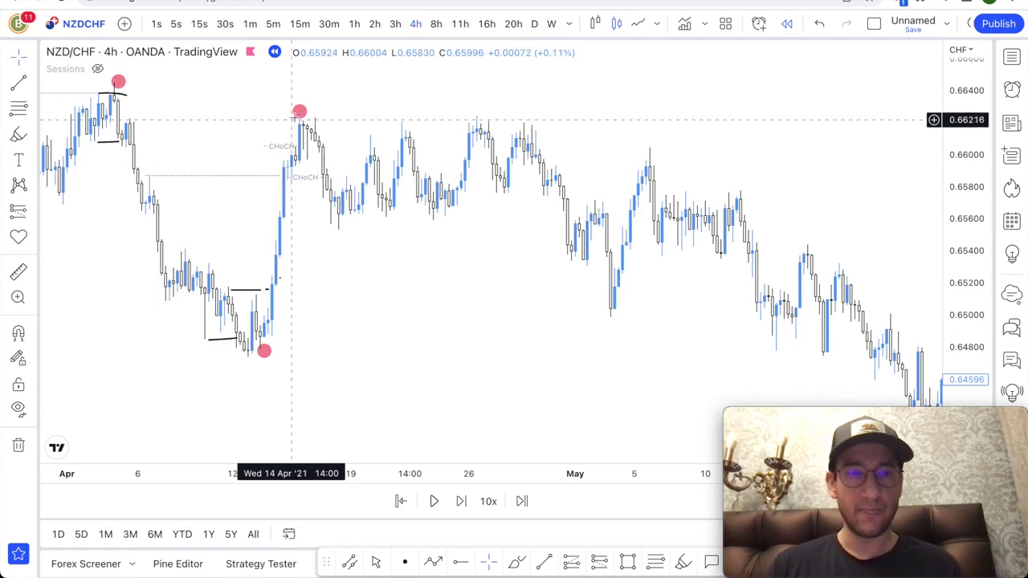
mouse_move(300, 112)
left_mouse_down()
mouse_move(651, 357)
mouse_move(612, 313)
left_mouse_up()
scroll(638, 372, "right", 3)
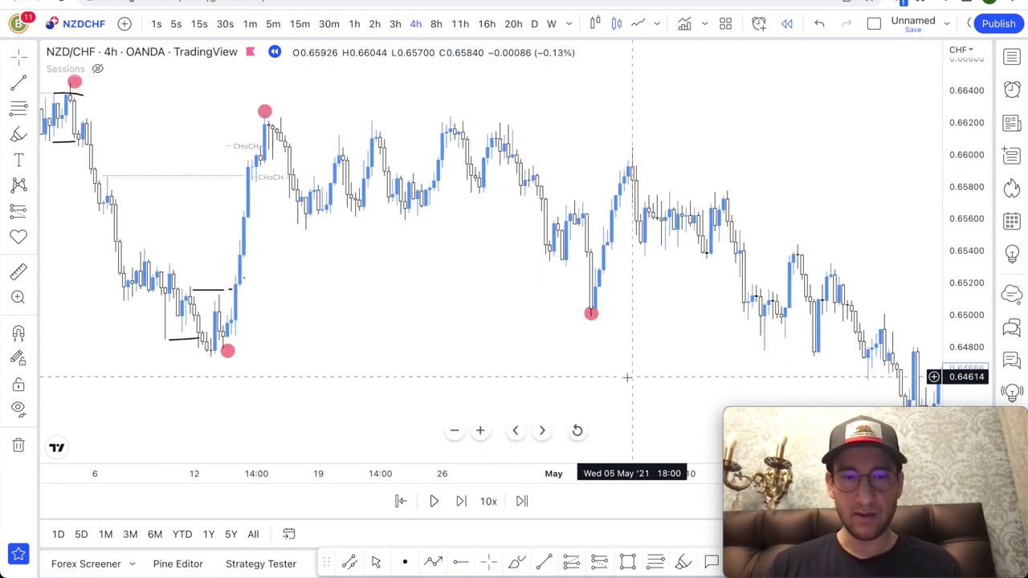
- Draw a horizontal trend line at 0.65303 from 29 April to the early May drop and apply the x template to it
scroll(628, 378, "up", 2)
left_click(544, 563)
scroll(552, 300, "down", 2)
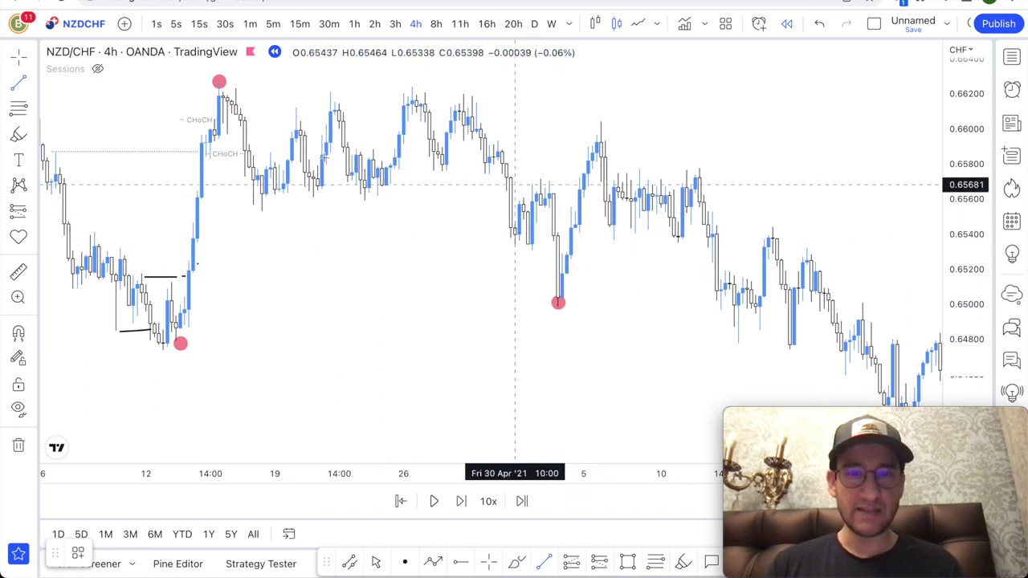
left_click(489, 247)
left_click(553, 252)
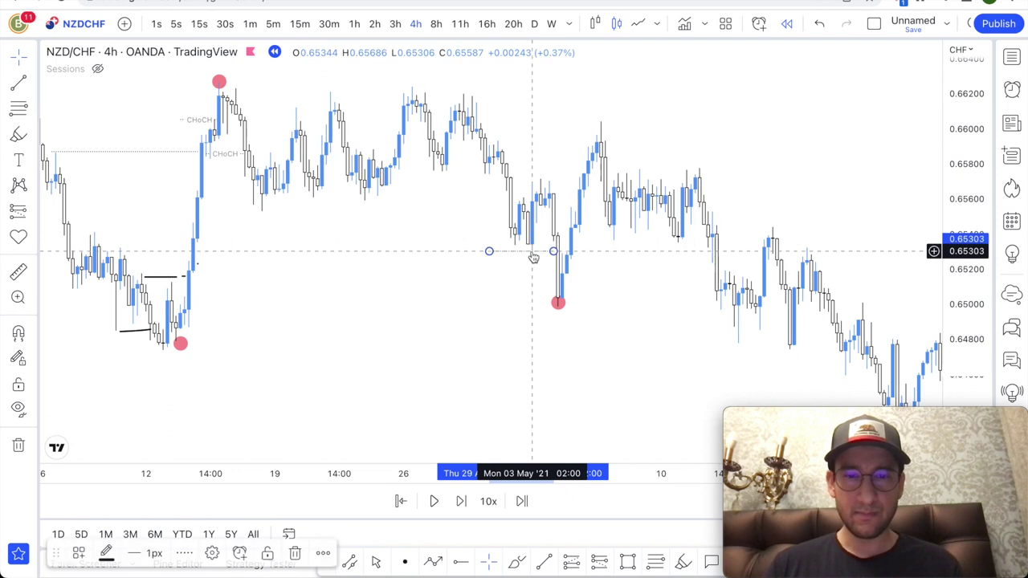
right_click(534, 257)
mouse_move(597, 260)
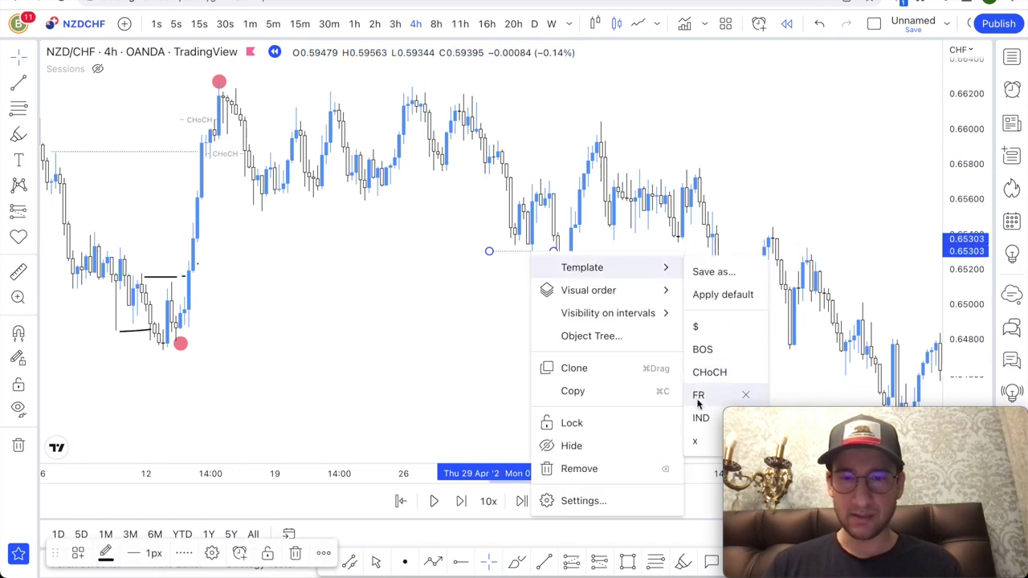
left_click(697, 440)
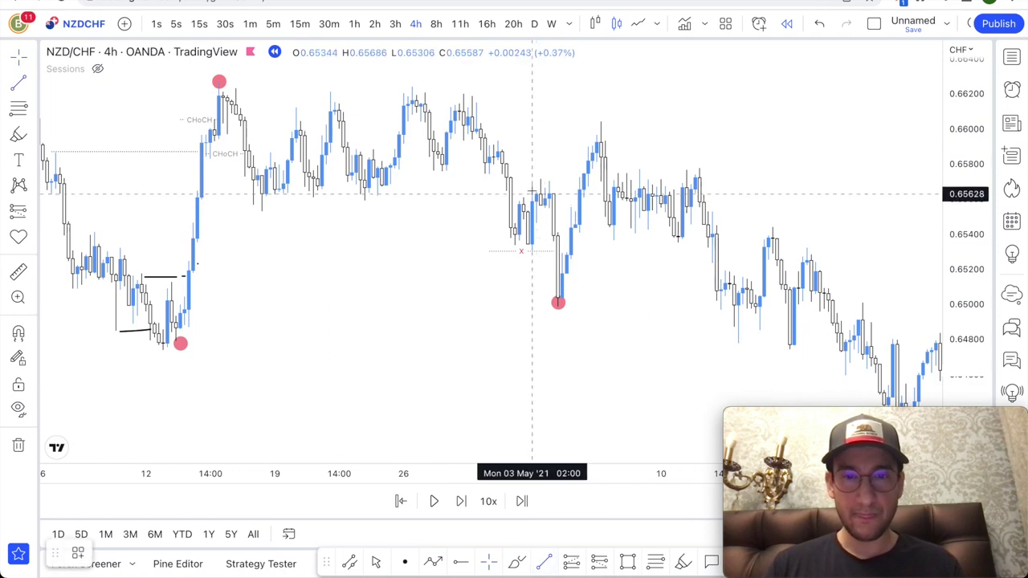
- Draw a horizontal trend line at 0.65718 from the 3 May high to the 5 May rally and apply the CHoCH template to it
left_click_drag(537, 178, 584, 187)
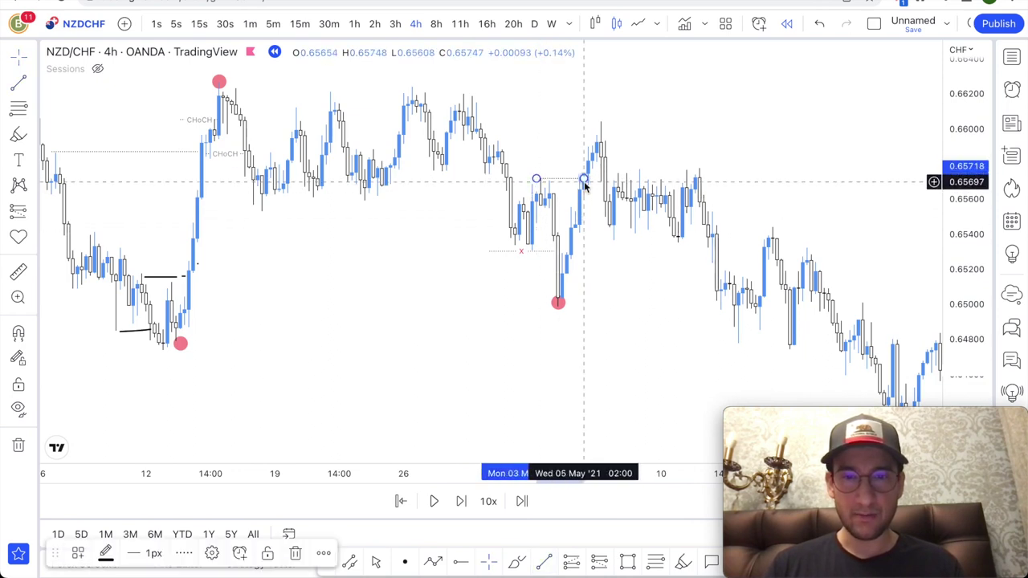
right_click(584, 187)
mouse_move(629, 194)
left_click(775, 298)
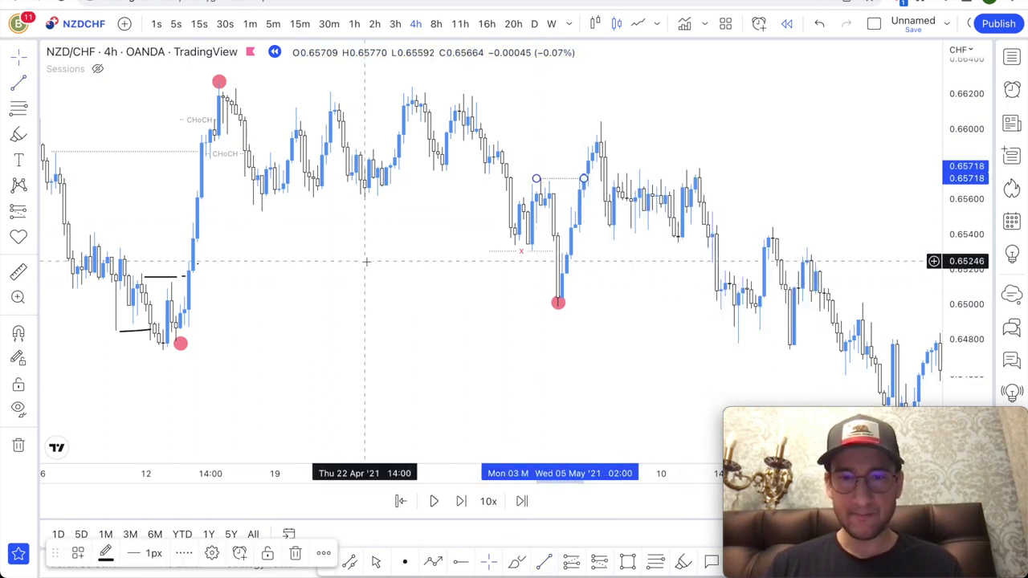
left_click(483, 213)
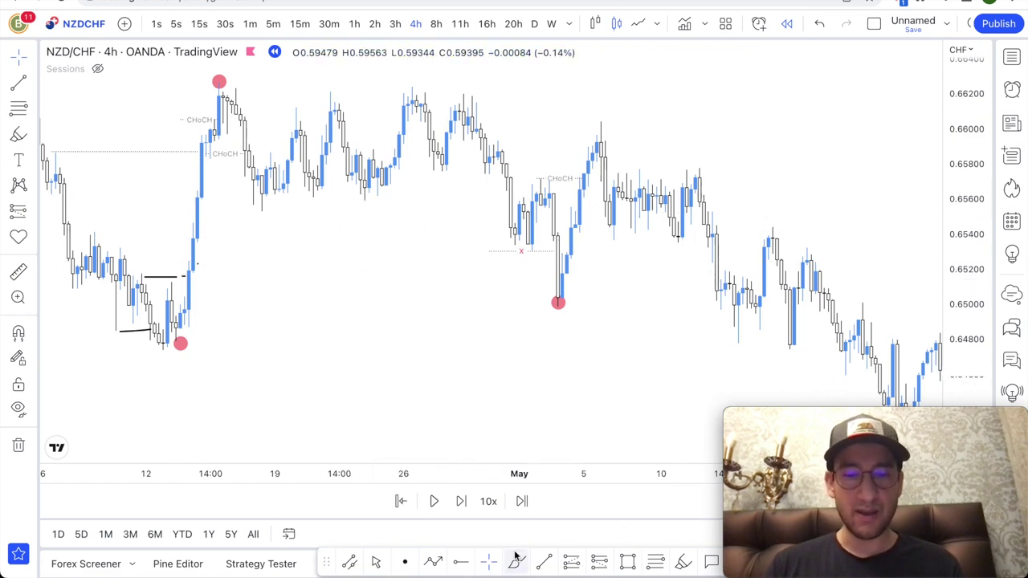
- Highlight the decline from the 14 April high to the early May low in red, and undo the highlighter strokes
left_click(681, 562)
left_click_drag(222, 92, 592, 284)
mouse_move(473, 208)
left_mouse_down()
mouse_move(404, 158)
mouse_move(294, 103)
mouse_move(362, 167)
left_mouse_up()
key("ctrl+z")
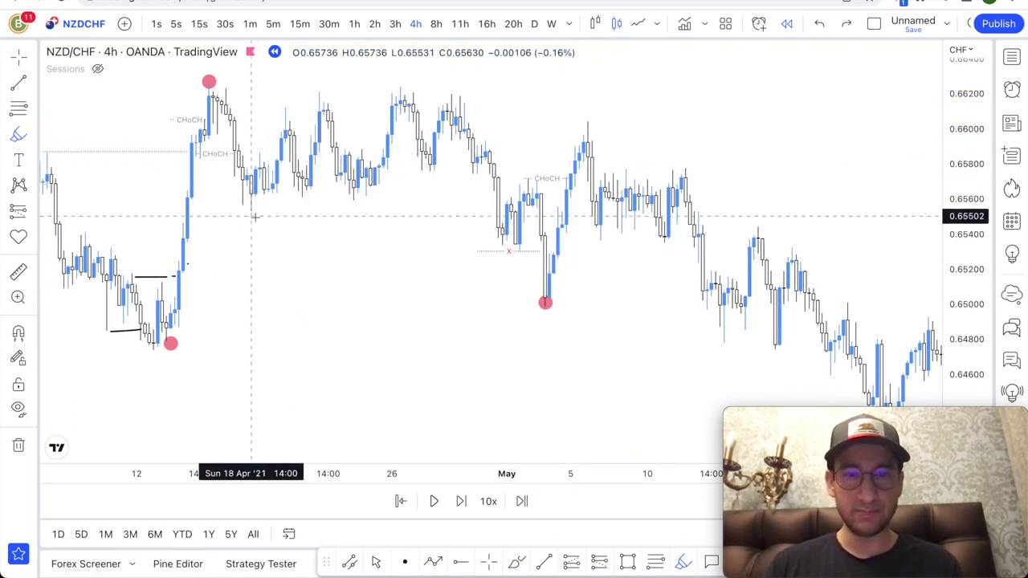
- Highlight the level under the April range lows, the early May rally and the following decline, and undo all these strokes
left_click_drag(251, 215, 431, 226)
left_click_drag(546, 300, 586, 150)
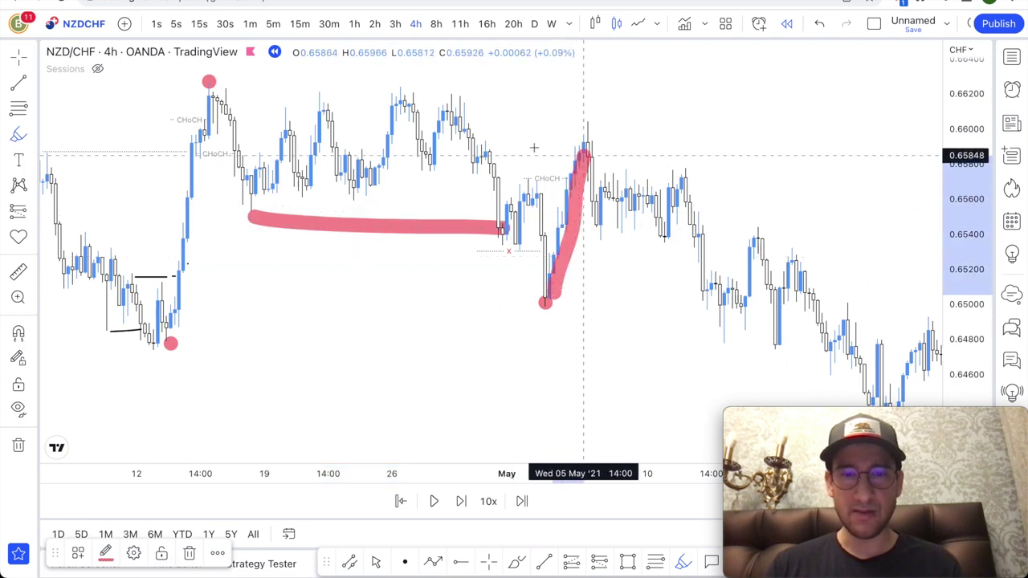
key("ctrl+z")
left_click_drag(490, 150, 572, 148)
left_click_drag(490, 165, 562, 219)
key("ctrl+z")
key("ctrl+z")
mouse_move(592, 149)
left_mouse_down()
mouse_move(695, 234)
mouse_move(793, 368)
left_mouse_up()
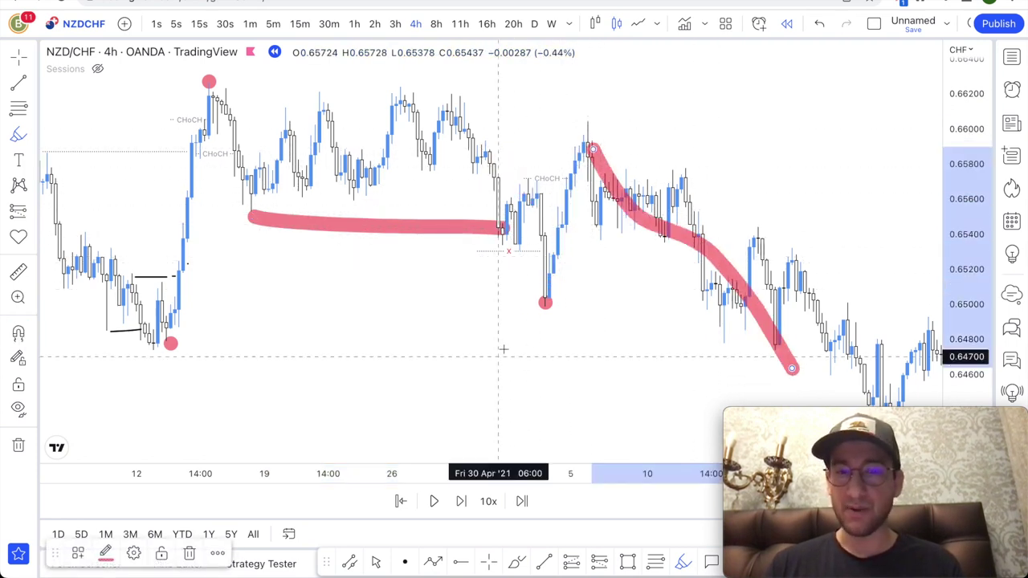
key("ctrl+z")
key("ctrl+z")
- Examine the price action around the early May low, the 5 May high and the decline through late May
scroll(536, 318, "down", 6)
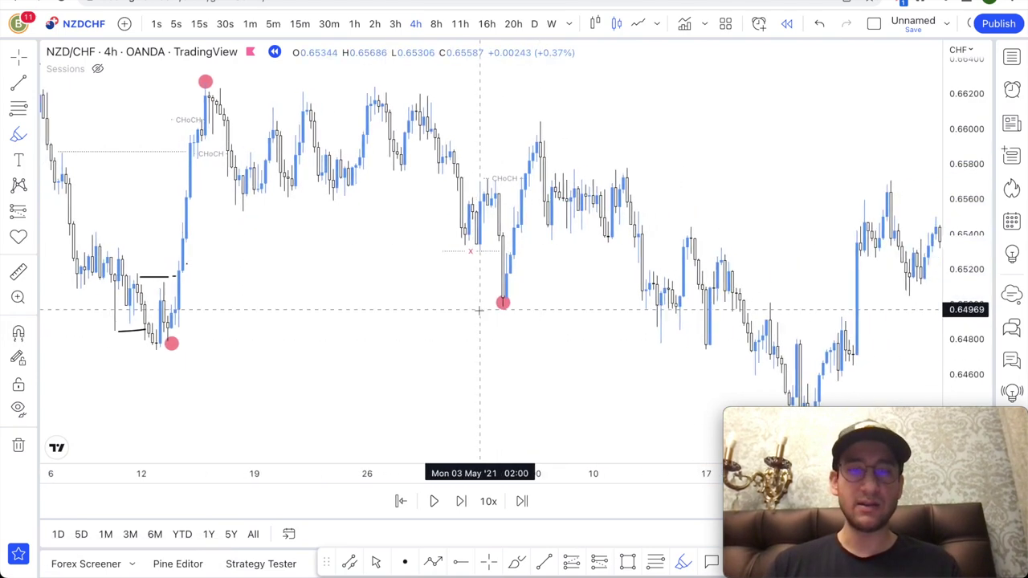
scroll(446, 314, "down", 3)
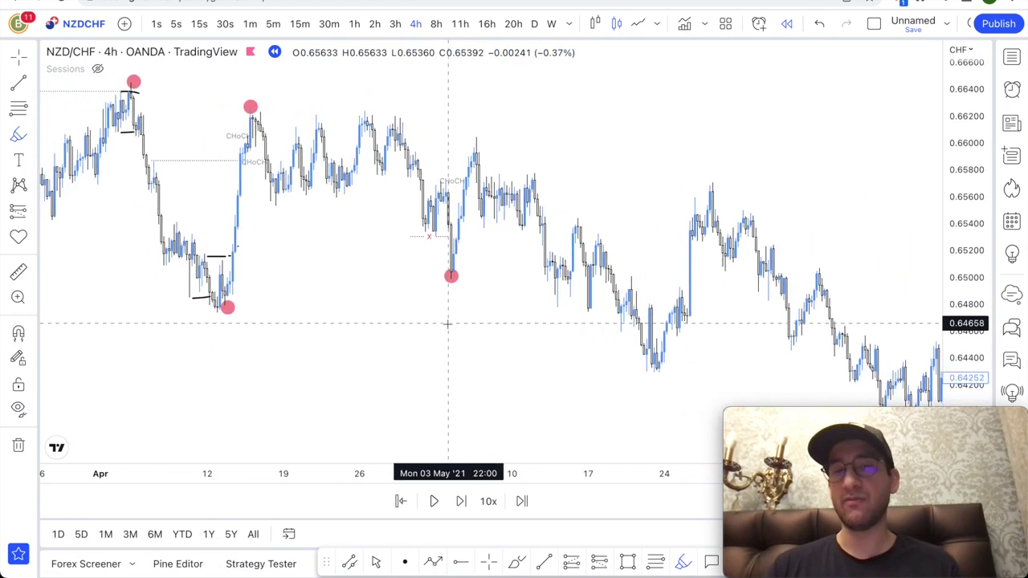
scroll(447, 323, "up", 3)
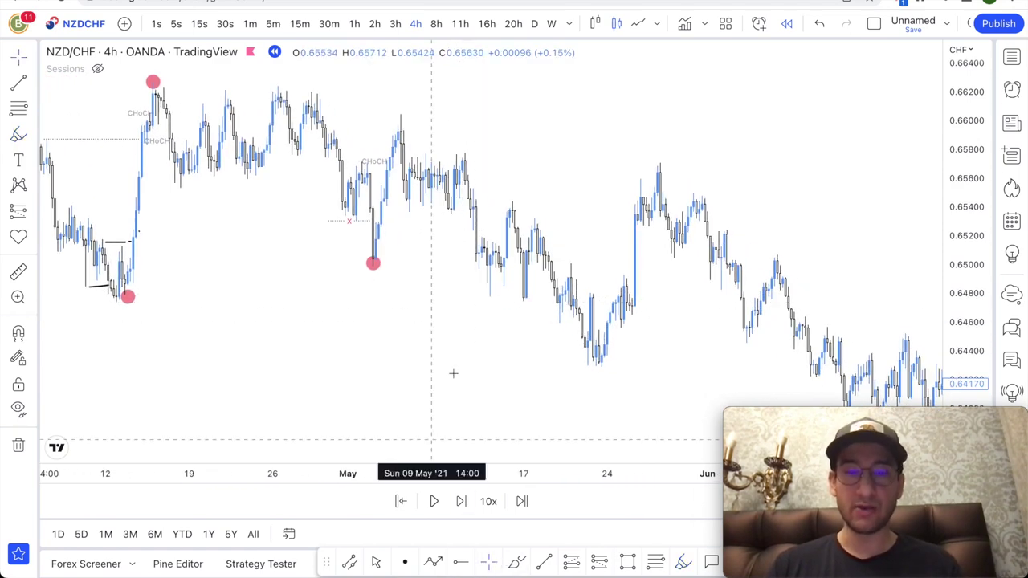
scroll(505, 337, "down", 1)
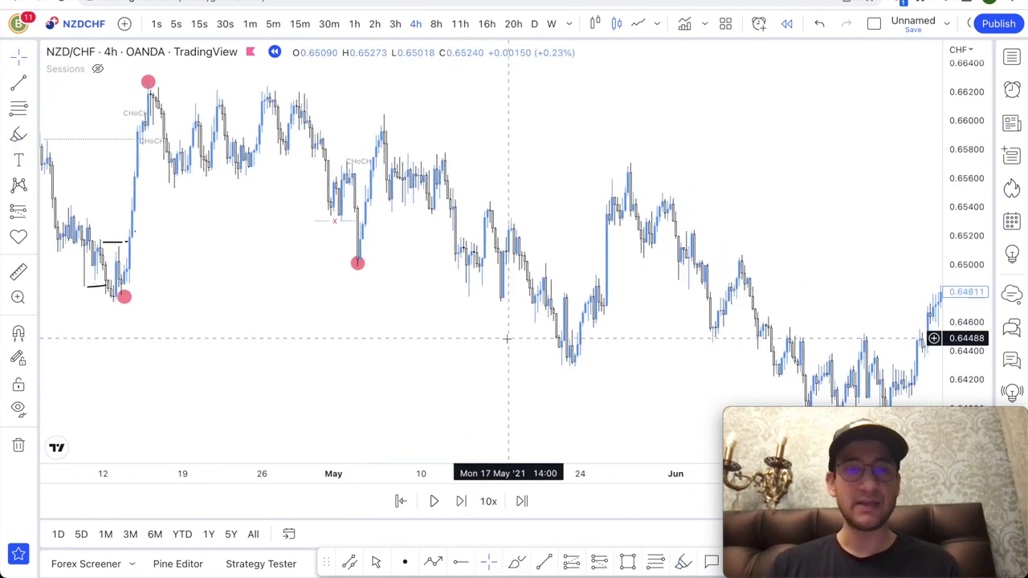
scroll(506, 338, "down", 1)
scroll(500, 330, "down", 3)
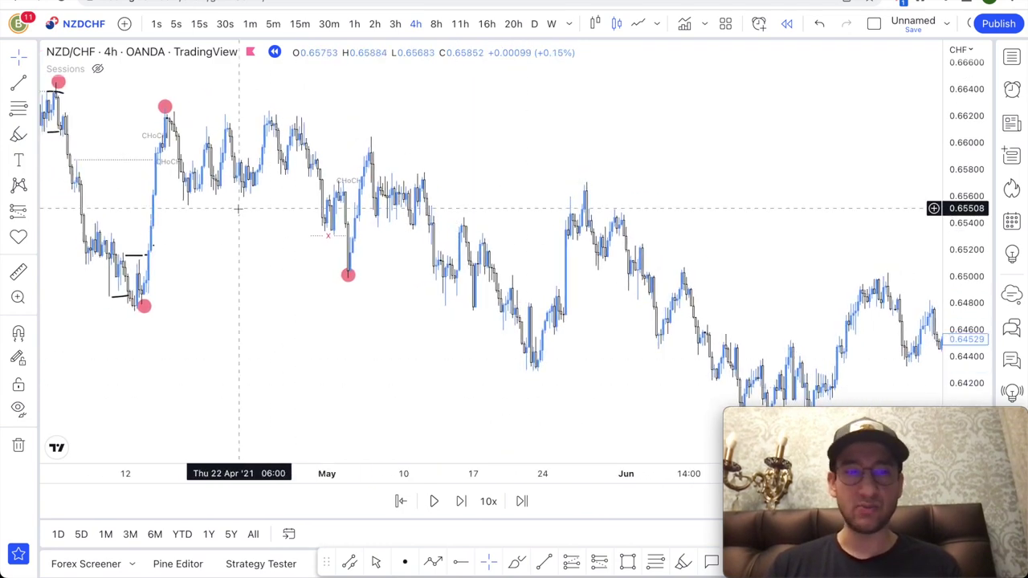
scroll(319, 175, "up", 3)
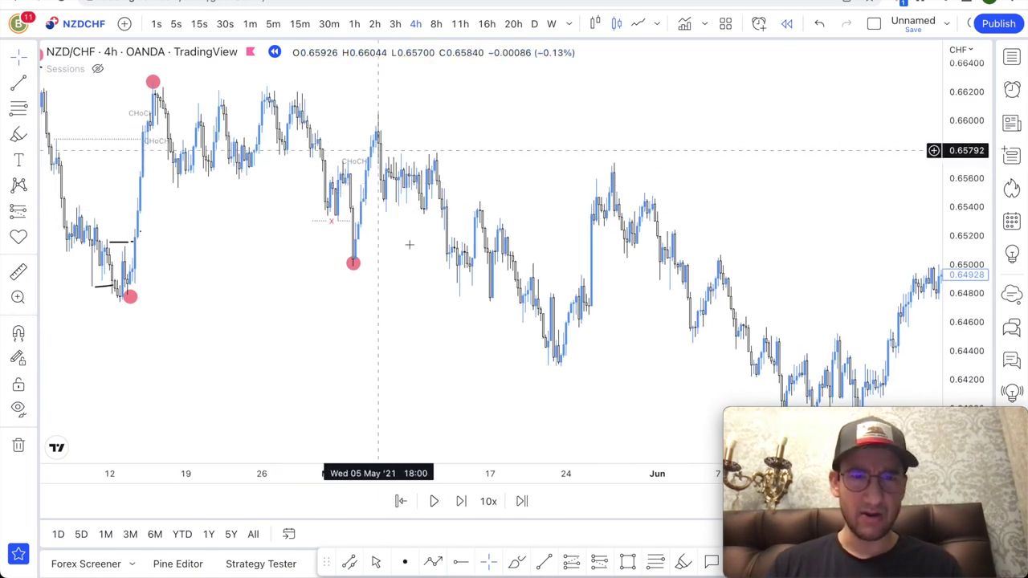
scroll(426, 363, "up", 2)
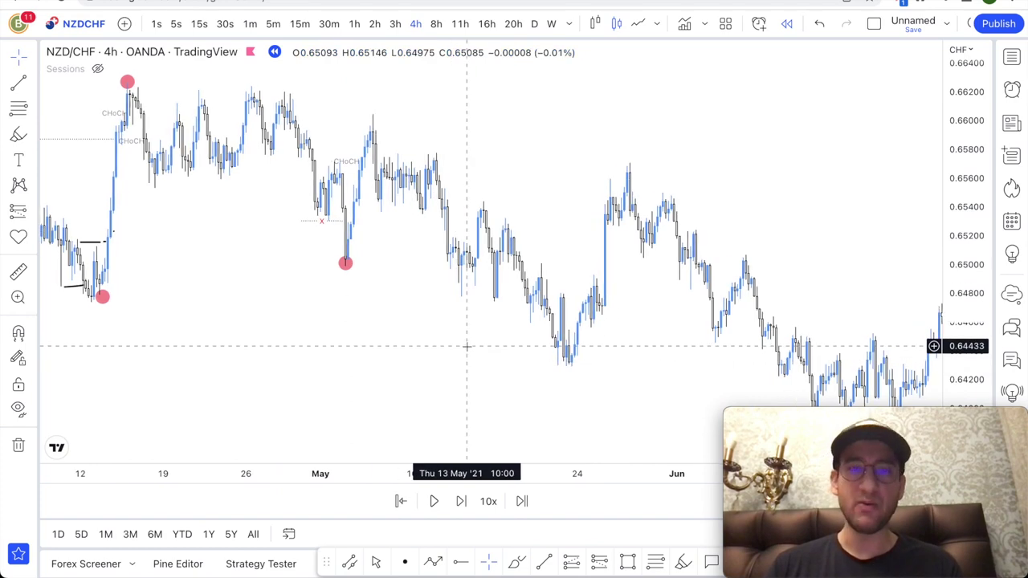
scroll(363, 281, "up", 1)
scroll(363, 282, "up", 3)
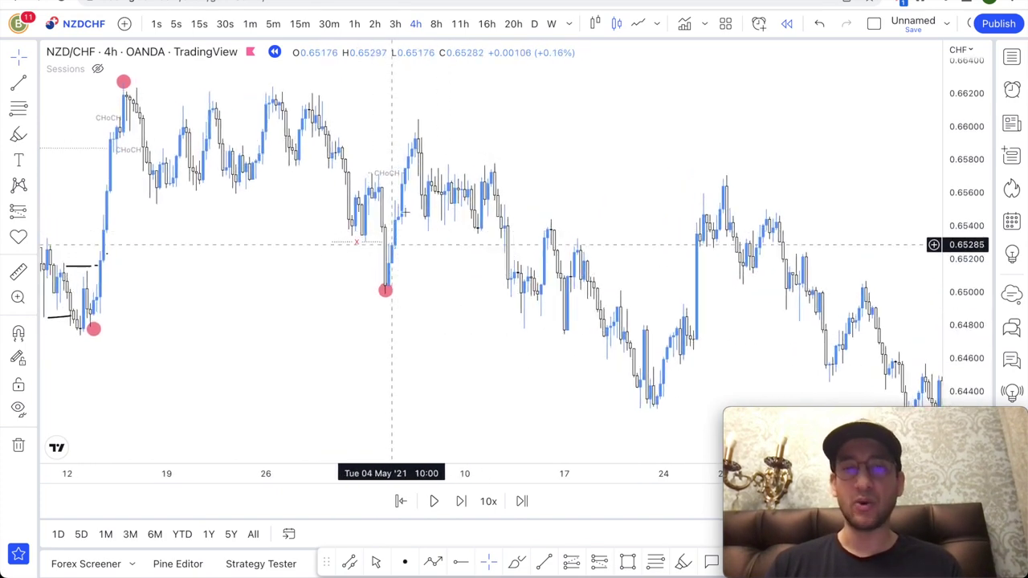
scroll(412, 184, "up", 2)
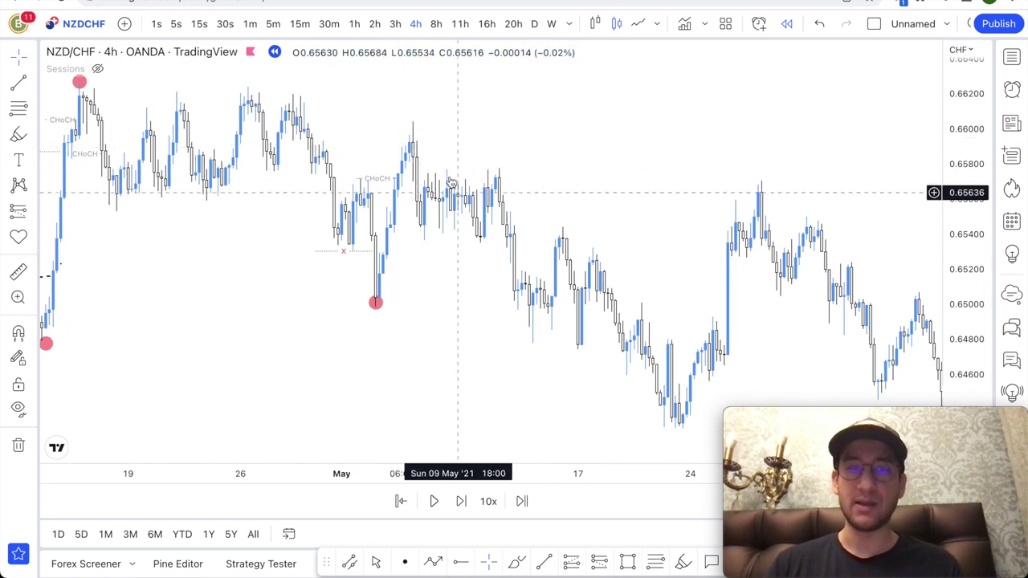
scroll(384, 184, "right", 1)
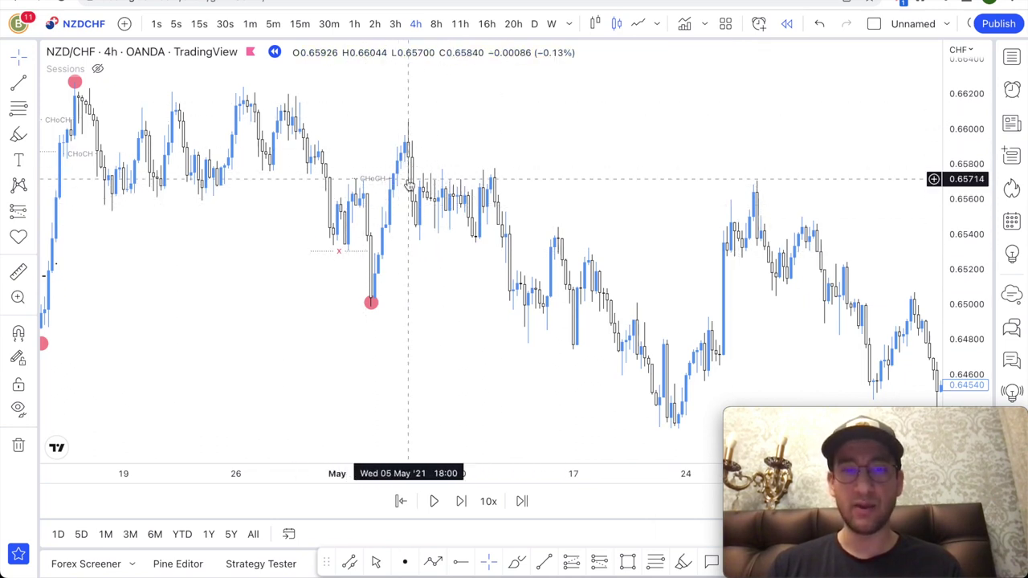
- Try highlighting the 5 May high with a dot and the area beside it with strokes, and undo them all
left_click(683, 563)
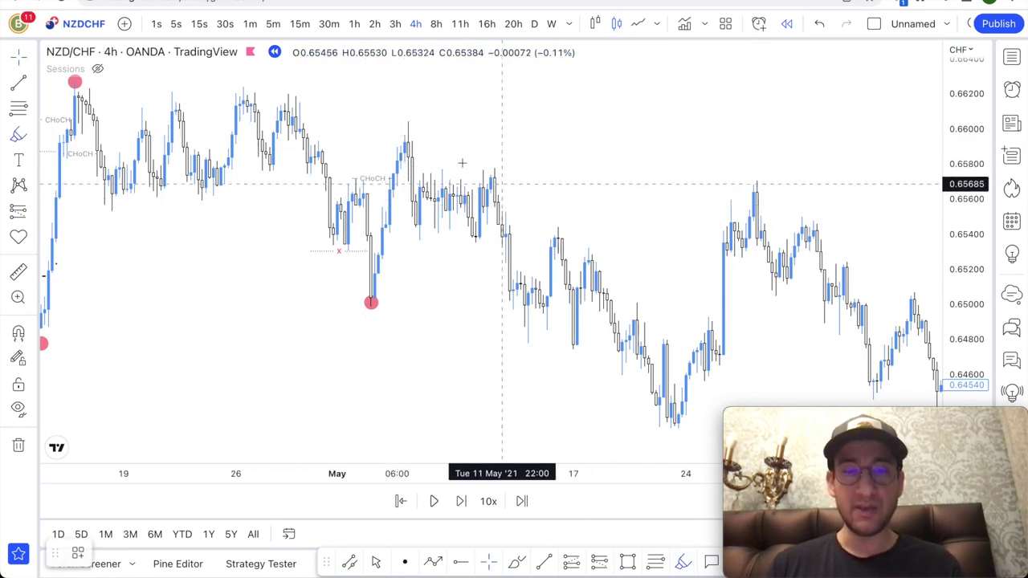
left_click(408, 120)
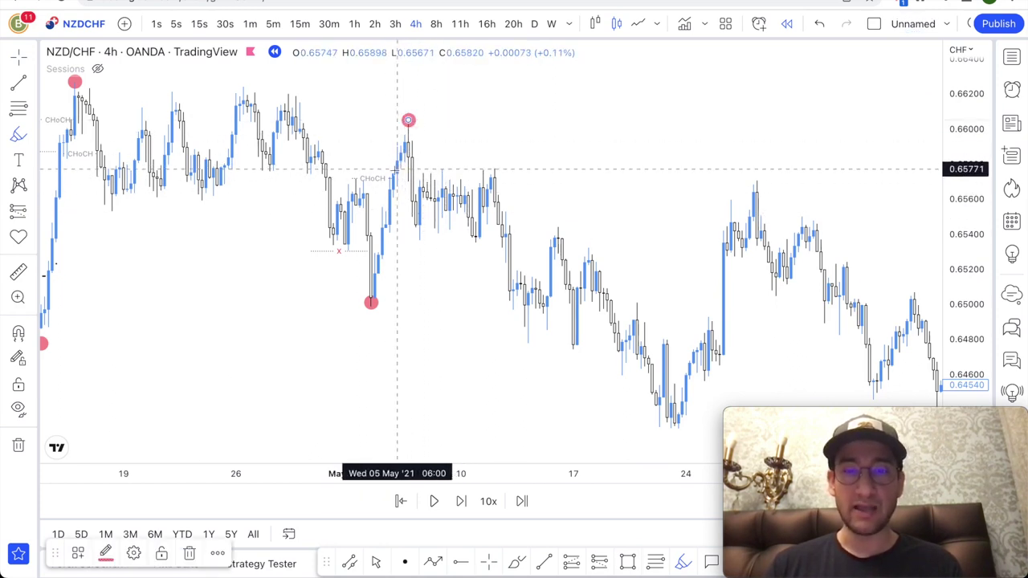
left_click_drag(405, 167, 569, 158)
key("ctrl+z")
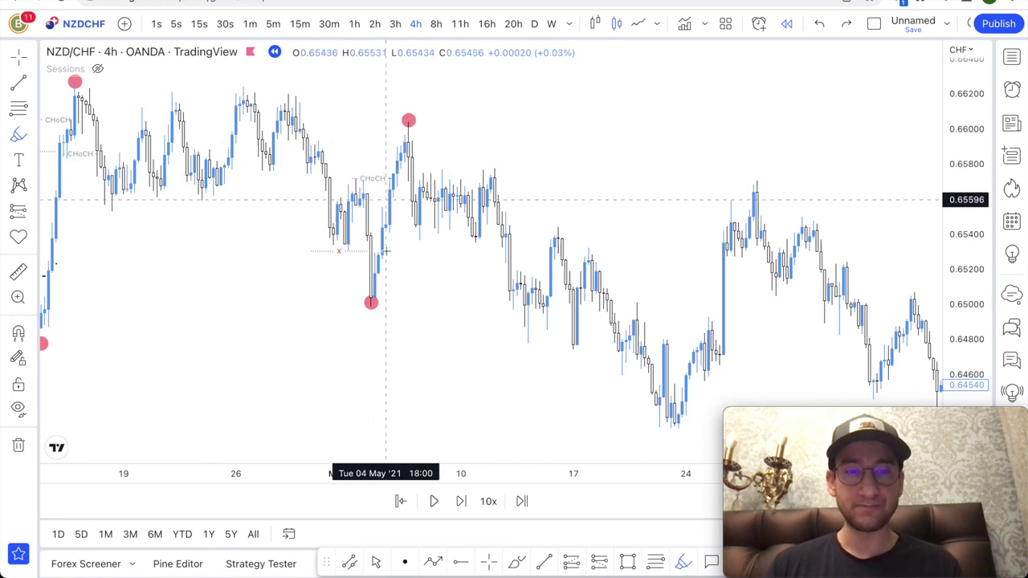
left_click_drag(371, 182, 387, 182)
key("ctrl+z")
left_click_drag(410, 150, 427, 282)
key("ctrl+z")
mouse_move(402, 174)
left_mouse_down()
mouse_move(512, 163)
mouse_move(464, 143)
left_mouse_up()
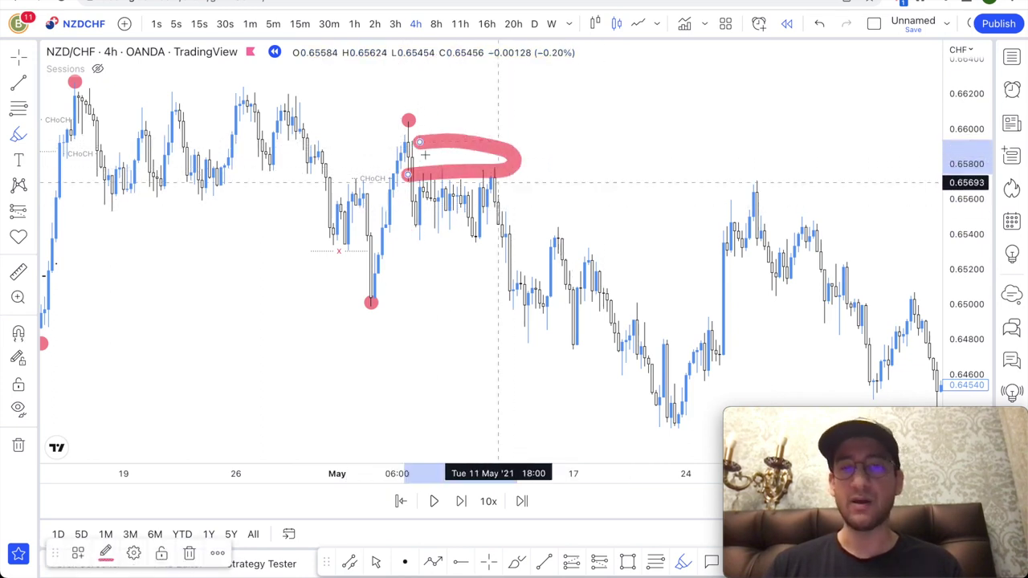
key("ctrl+z")
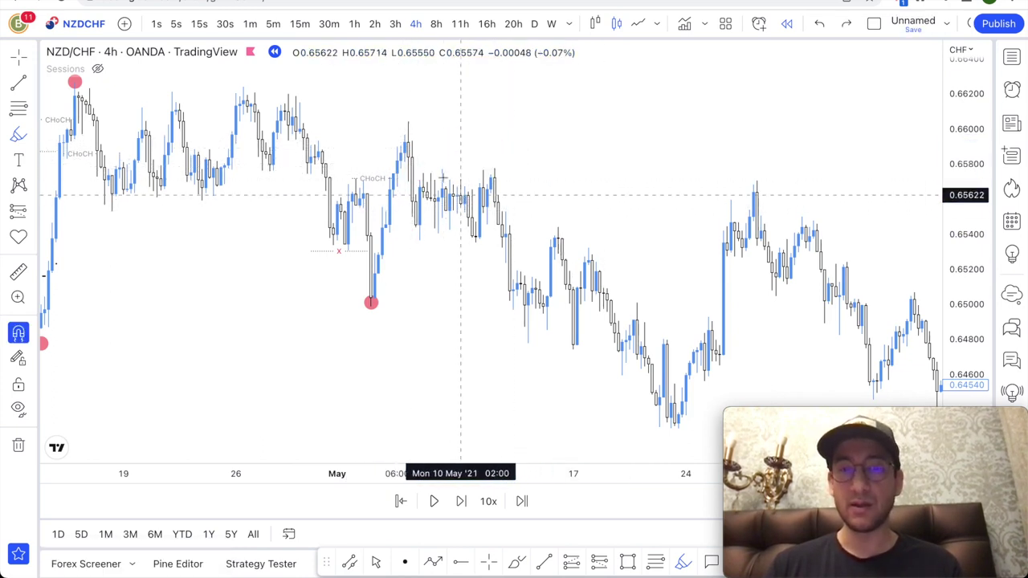
- Highlight the decline from the 11 May high in red, and undo the strokes
mouse_move(413, 173)
left_mouse_down()
mouse_move(424, 205)
mouse_move(482, 210)
mouse_move(509, 197)
mouse_move(590, 414)
left_mouse_up()
key("super+z")
key("super+z")
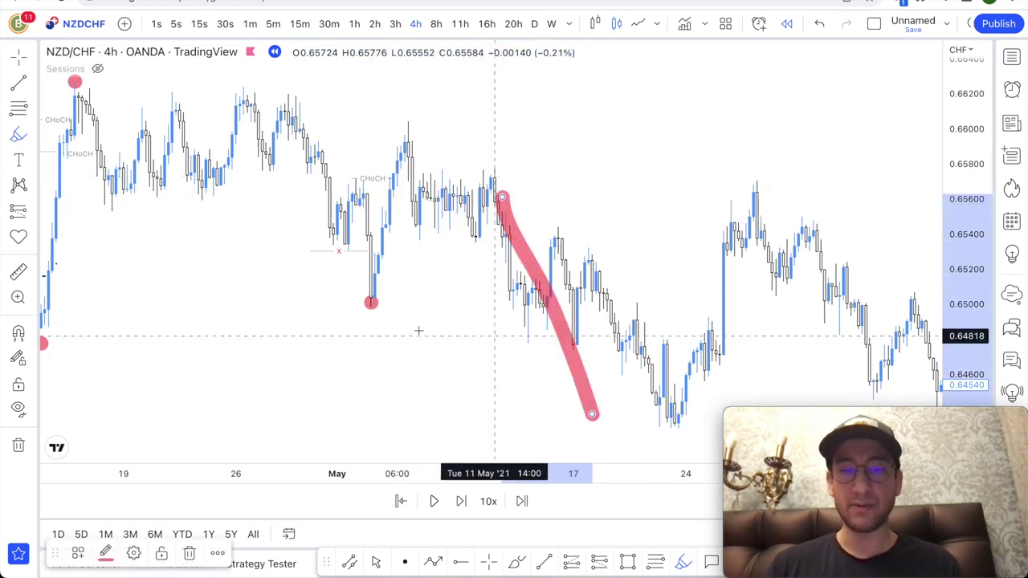
key("ctrl+z")
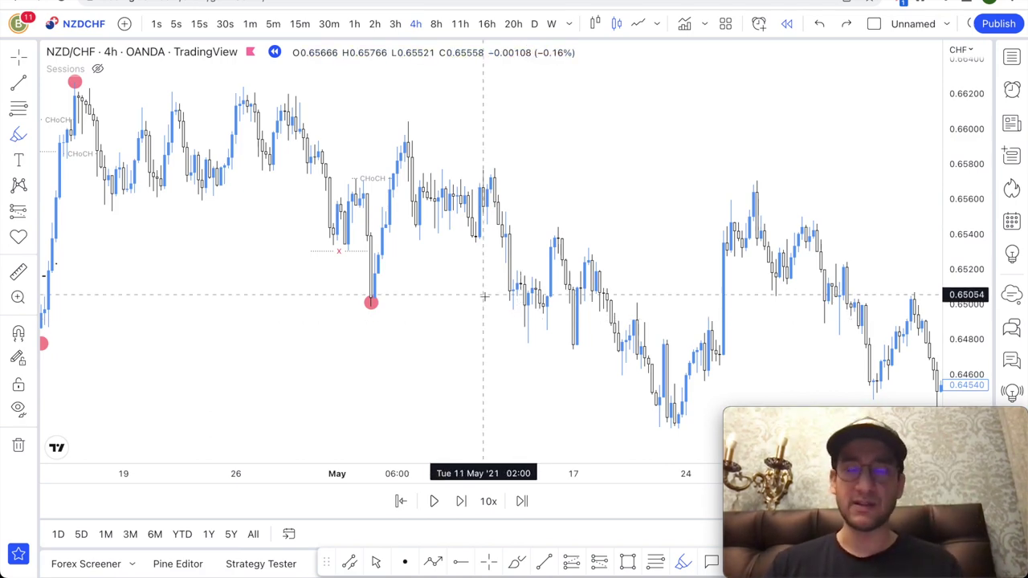
- Highlight the rally from the early May low and the level reaching back to the 30 April drop, and undo both
scroll(484, 297, "right", 3)
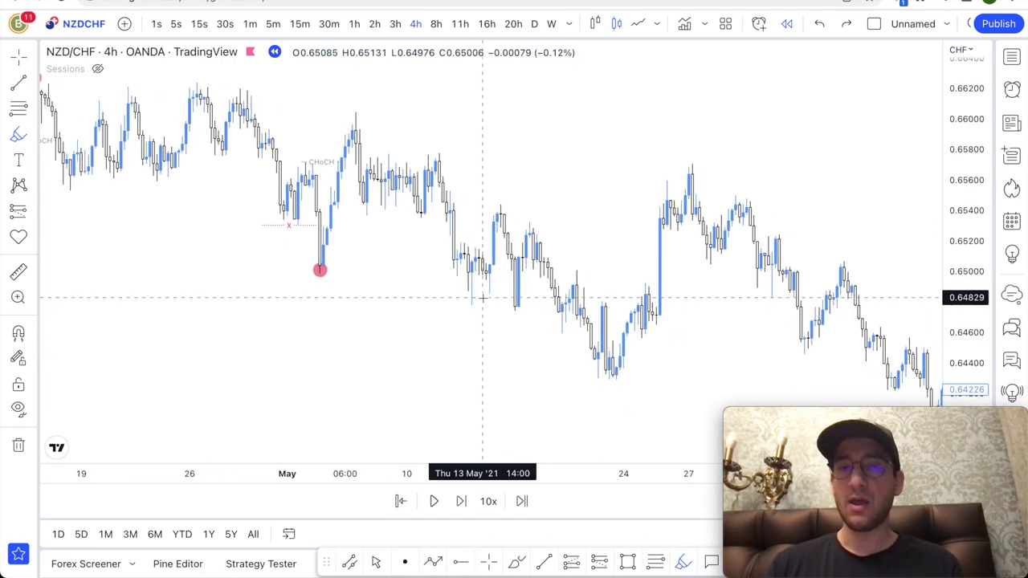
scroll(484, 298, "up", 3)
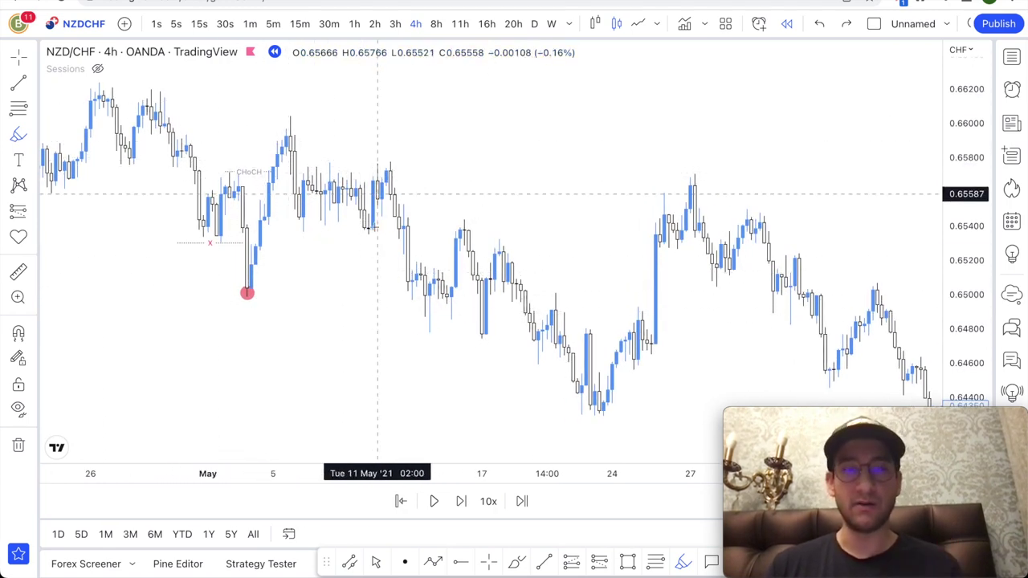
scroll(384, 245, "up", 2)
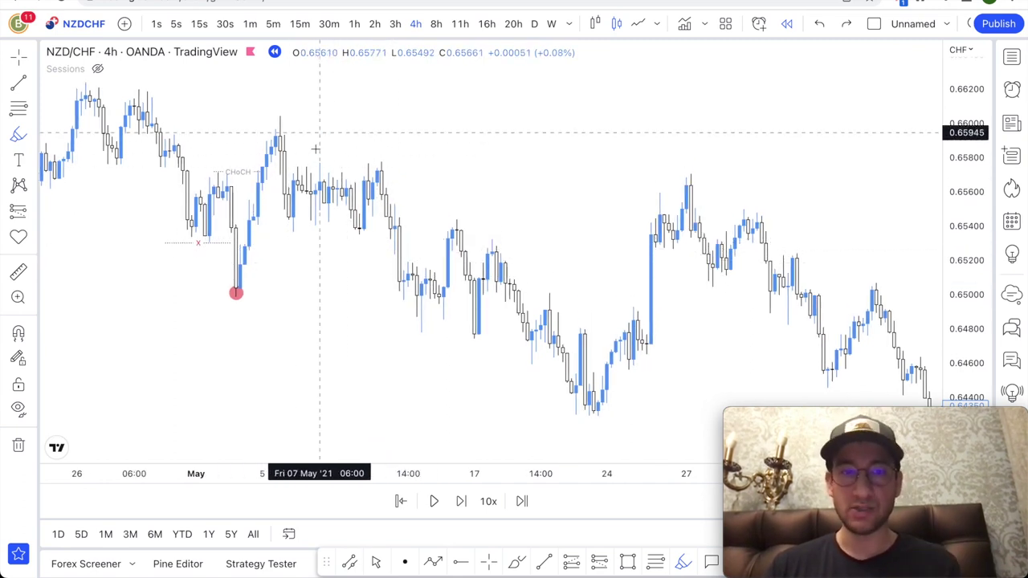
mouse_move(204, 289)
left_mouse_down()
mouse_move(228, 303)
mouse_move(246, 290)
mouse_move(294, 137)
left_mouse_up()
key("super+z")
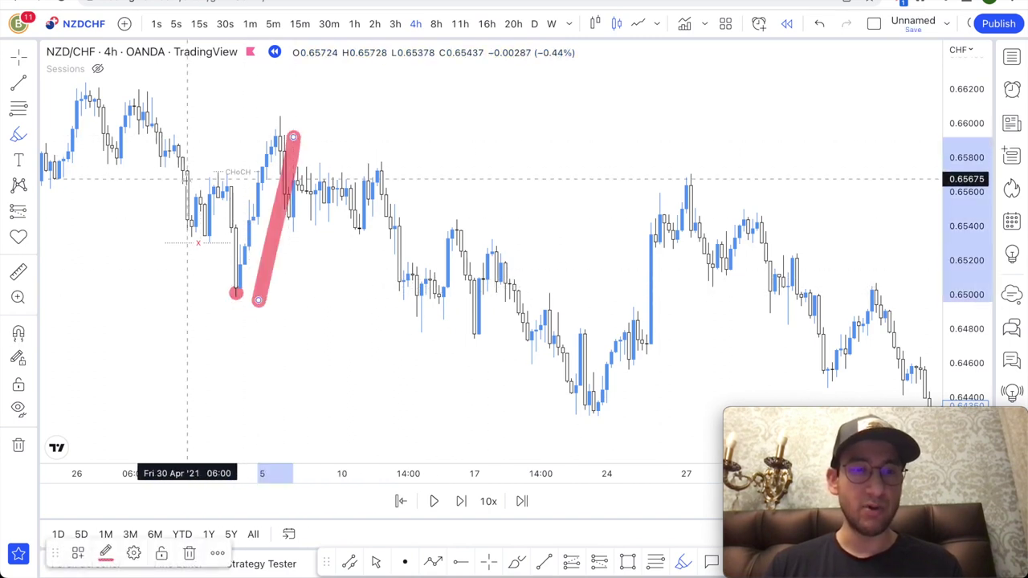
left_click_drag(187, 179, 302, 179)
key("super+z")
key("super+z")
scroll(296, 172, "down", 2)
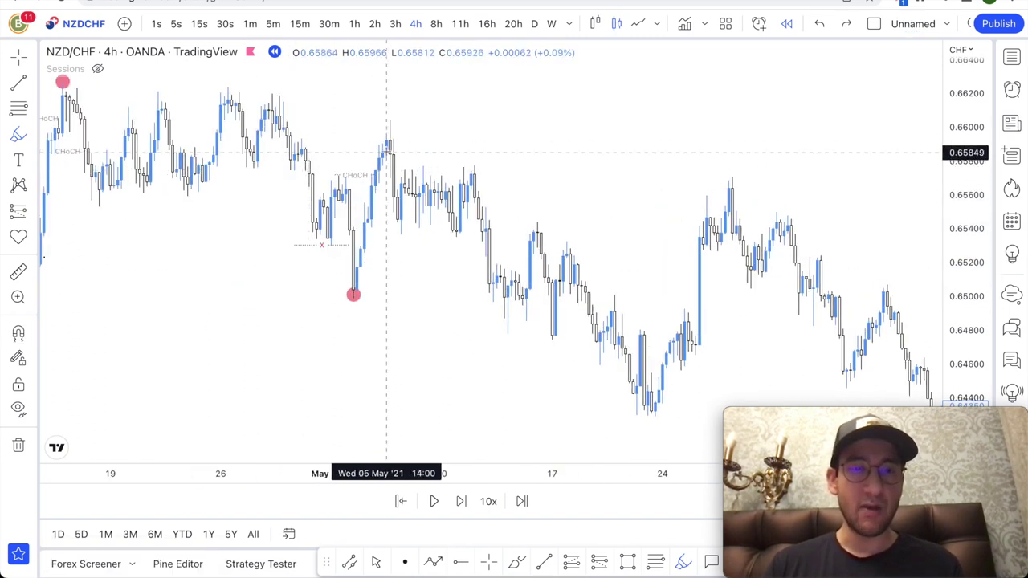
- Sketch highlighter strokes over the 30 April supply levels, the 5 May high and the decline after it, and remove them
left_click_drag(387, 152, 441, 249)
left_click_drag(314, 173, 423, 177)
left_click_drag(313, 177, 382, 179)
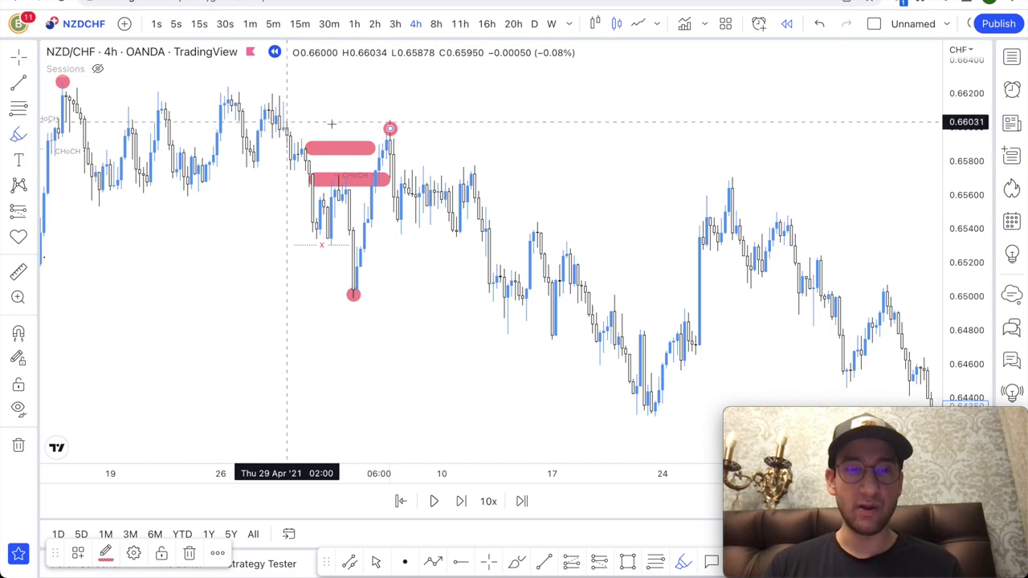
mouse_move(396, 188)
left_mouse_down()
mouse_move(414, 151)
mouse_move(533, 282)
left_mouse_up()
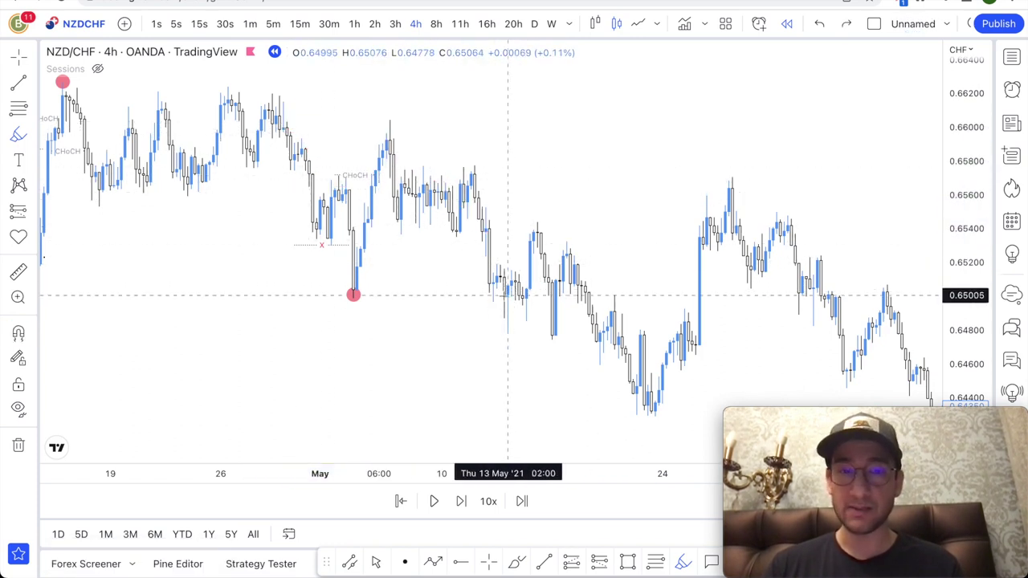
- Mark the 5 May swing high with a red highlighter dot, and undo the extra stroke beside it
scroll(400, 241, "up", 1)
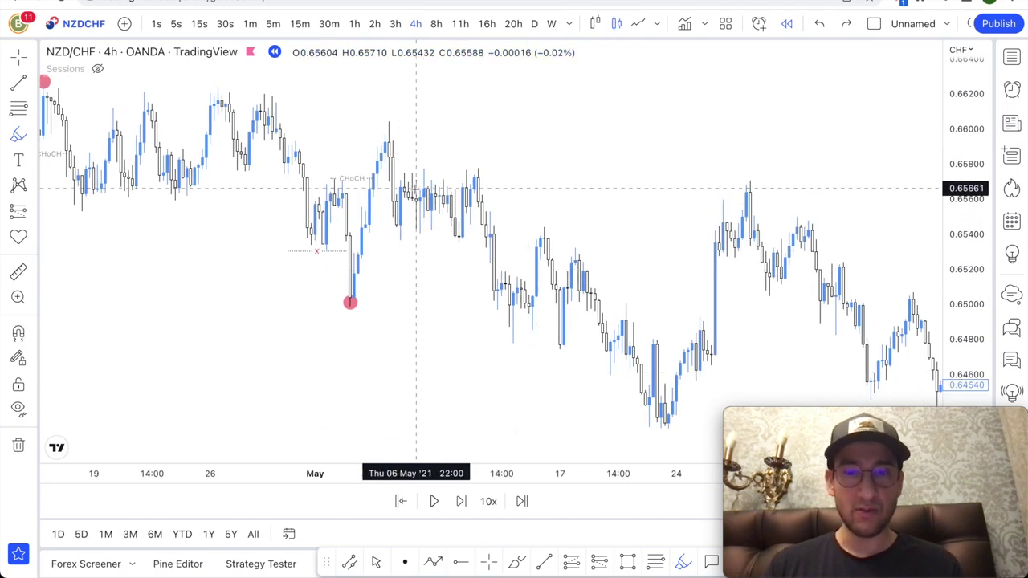
scroll(386, 147, "down", 1)
left_click(381, 121)
left_click_drag(293, 147, 353, 151)
key("super+z")
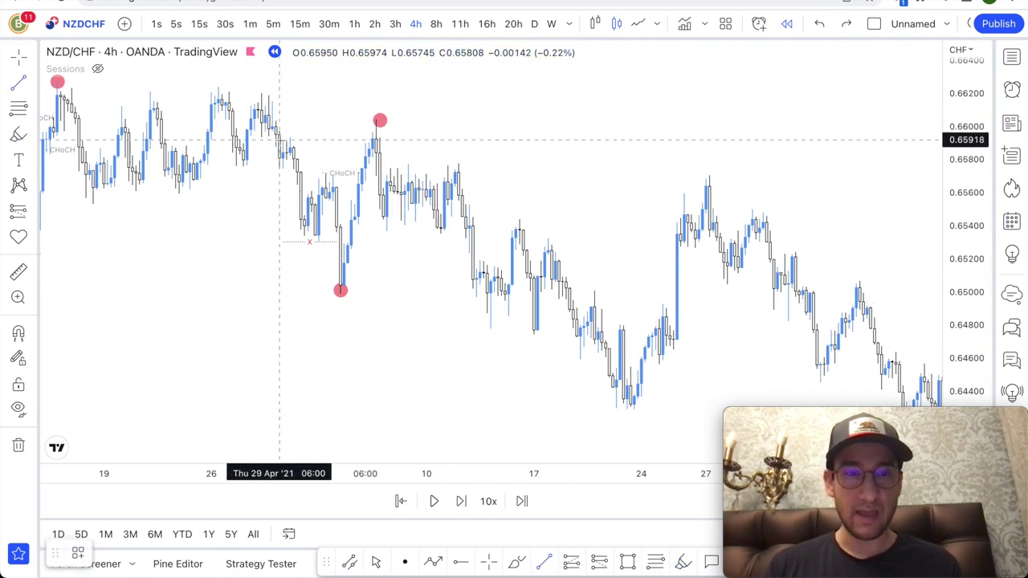
- Draw a horizontal trend line at 0.65918 from 29 April to 5 May and apply the x template to it
left_click(366, 149)
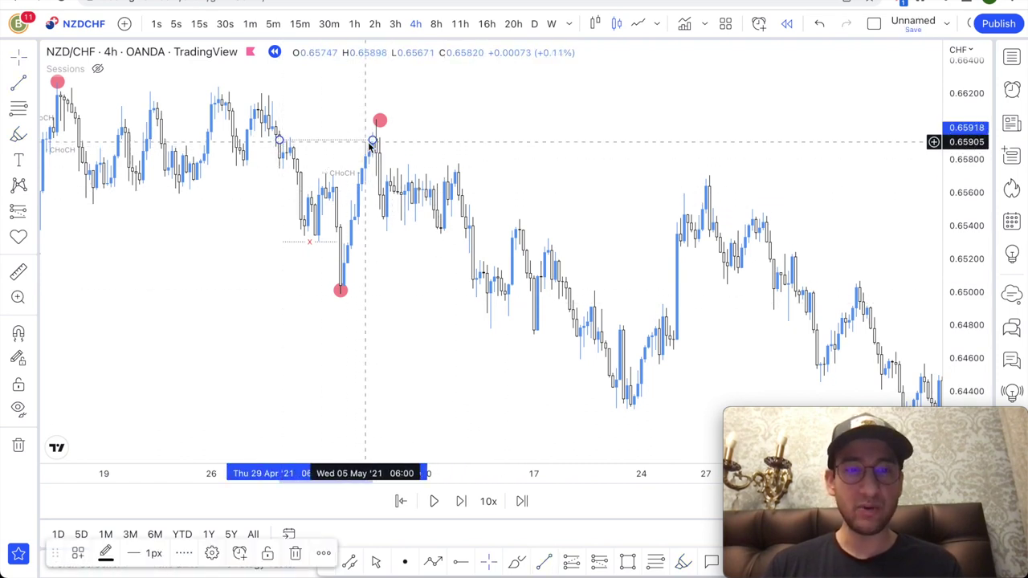
right_click(371, 146)
mouse_move(393, 157)
left_click(544, 330)
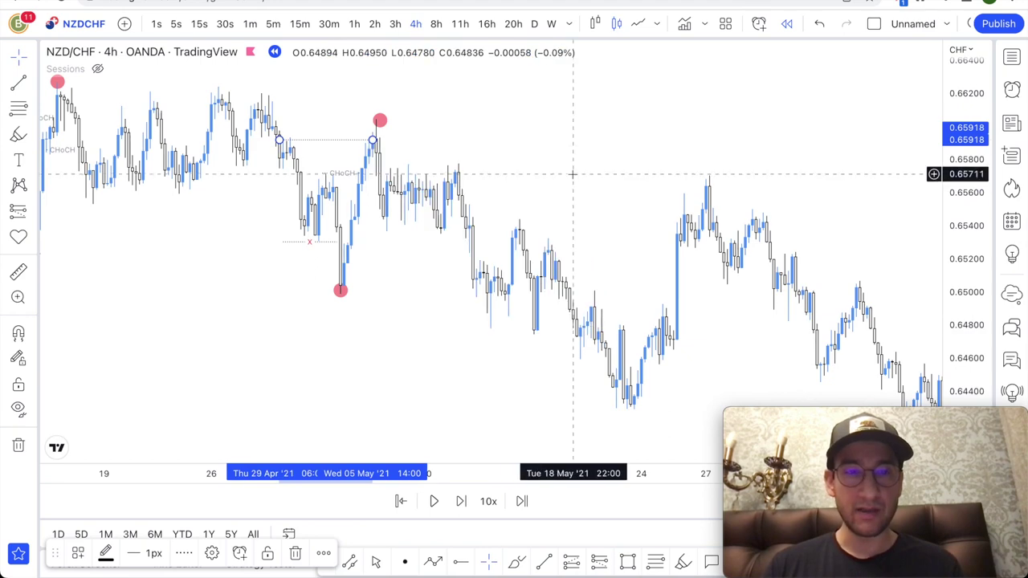
left_click(510, 177)
- Draw a short horizontal trend line at 0.65675 just below the 5 May high and apply the CHoCH template to it
scroll(509, 177, "right", 3)
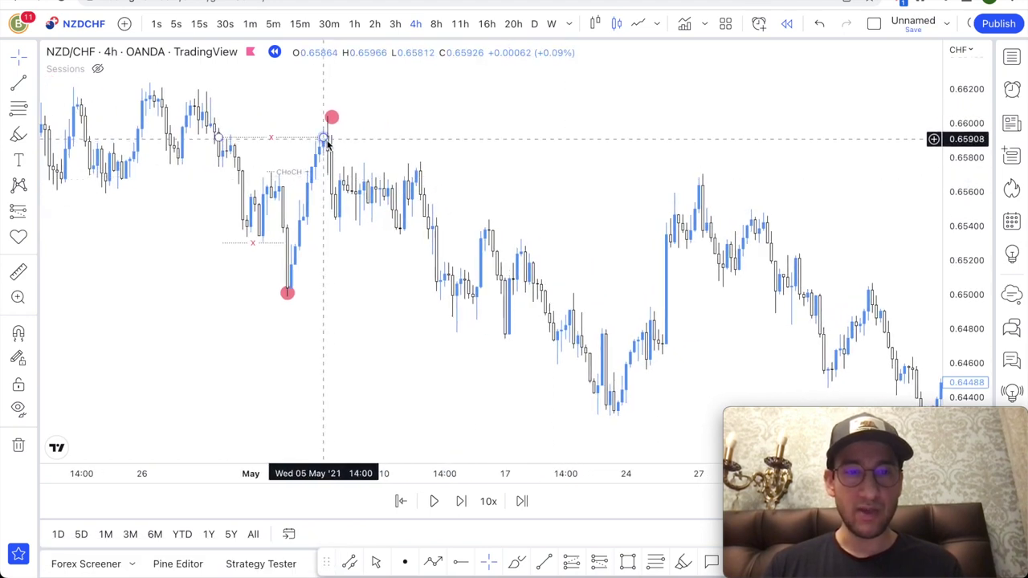
scroll(353, 197, "up", 3)
left_click(542, 563)
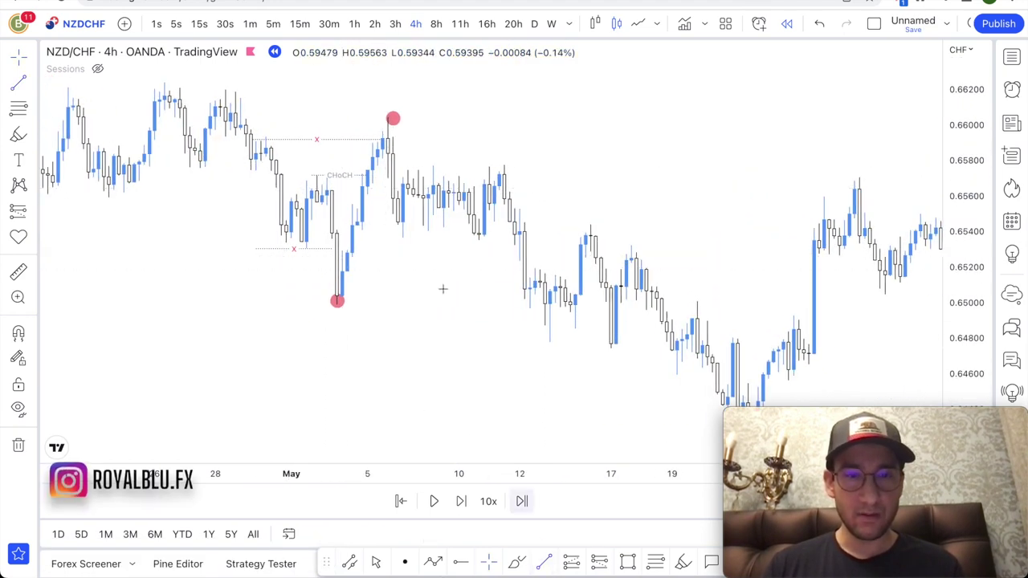
right_click(391, 185)
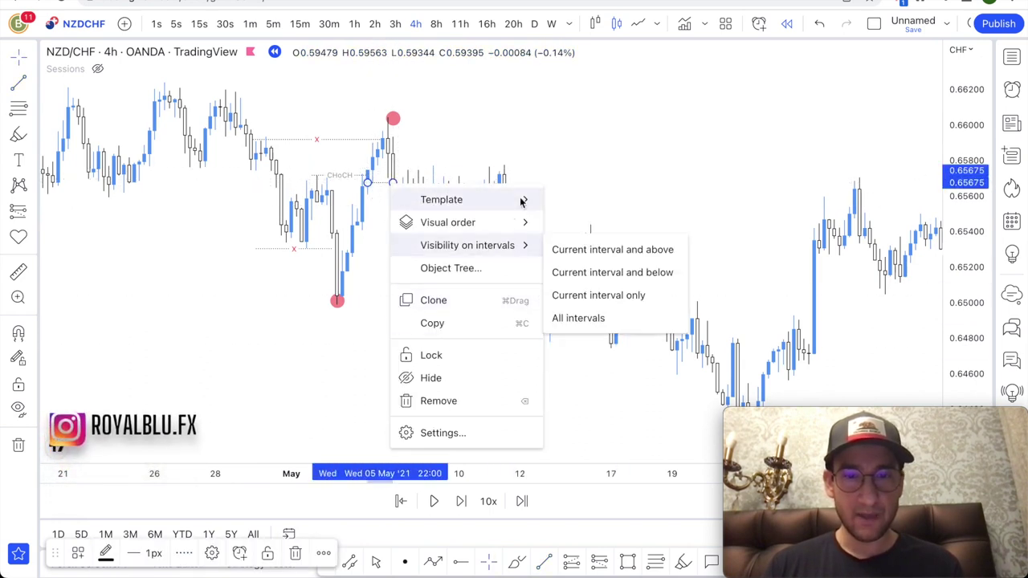
mouse_move(520, 204)
left_click(592, 303)
left_click_drag(419, 217, 379, 179)
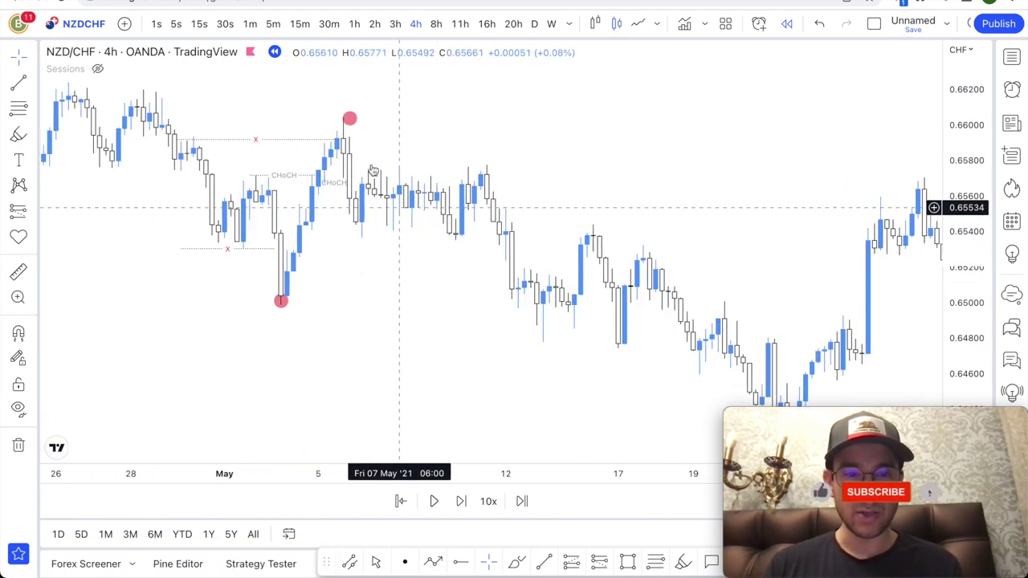
- Mark the swing low just before 24 May with a red highlighter dot
scroll(345, 153, "down", 5)
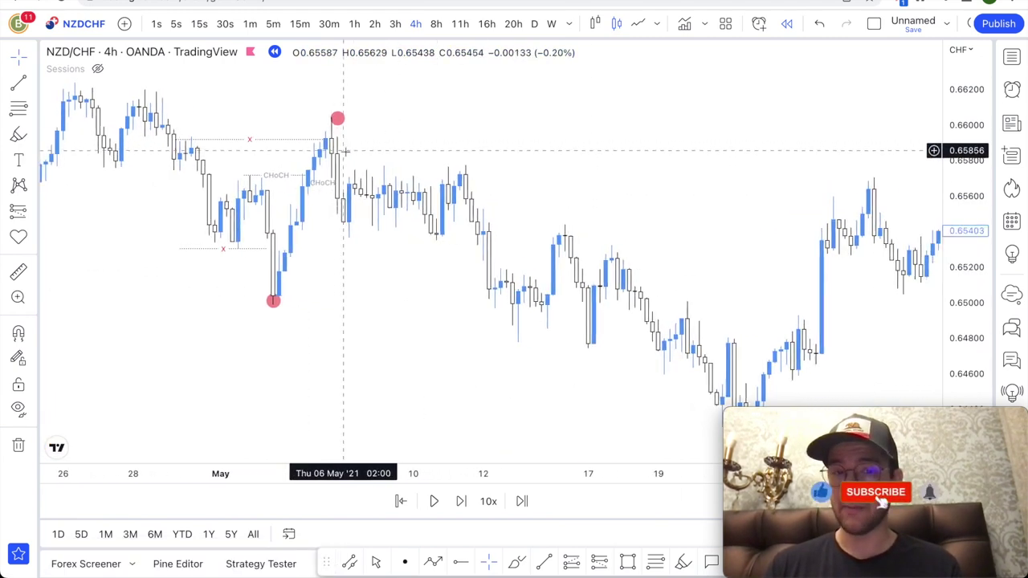
scroll(404, 369, "down", 3)
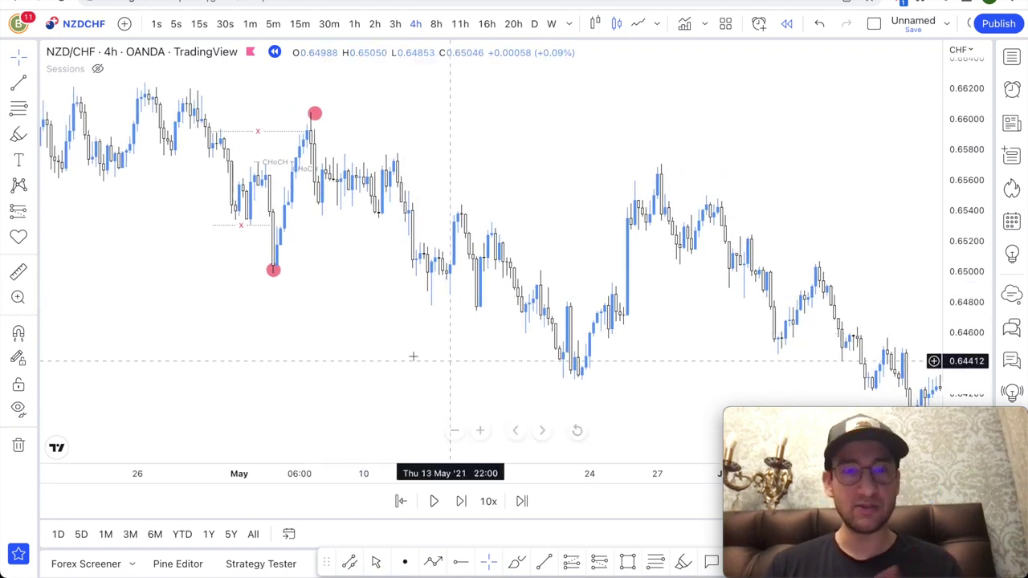
left_click_drag(394, 381, 369, 378)
scroll(378, 351, "up", 1)
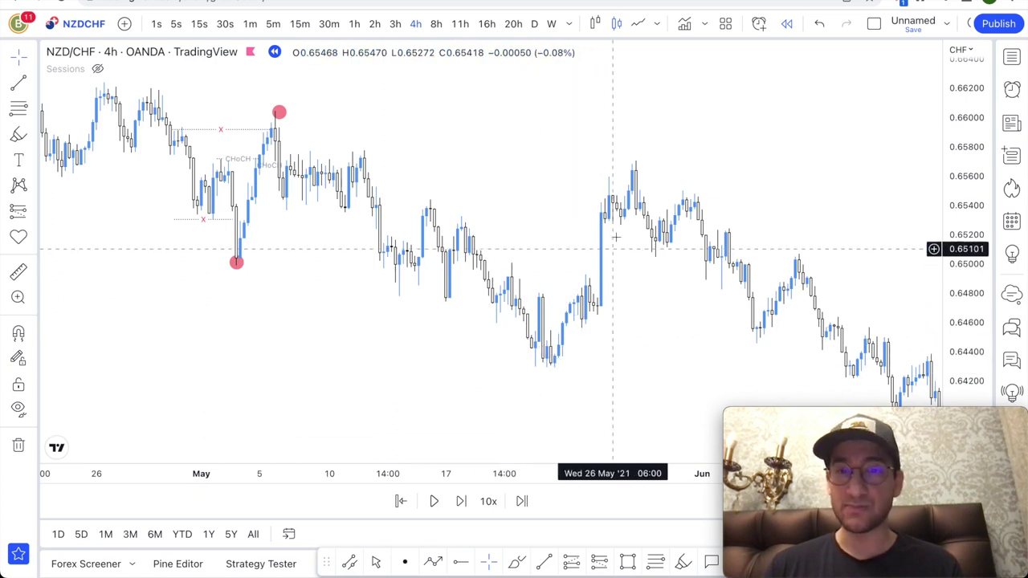
left_click(546, 562)
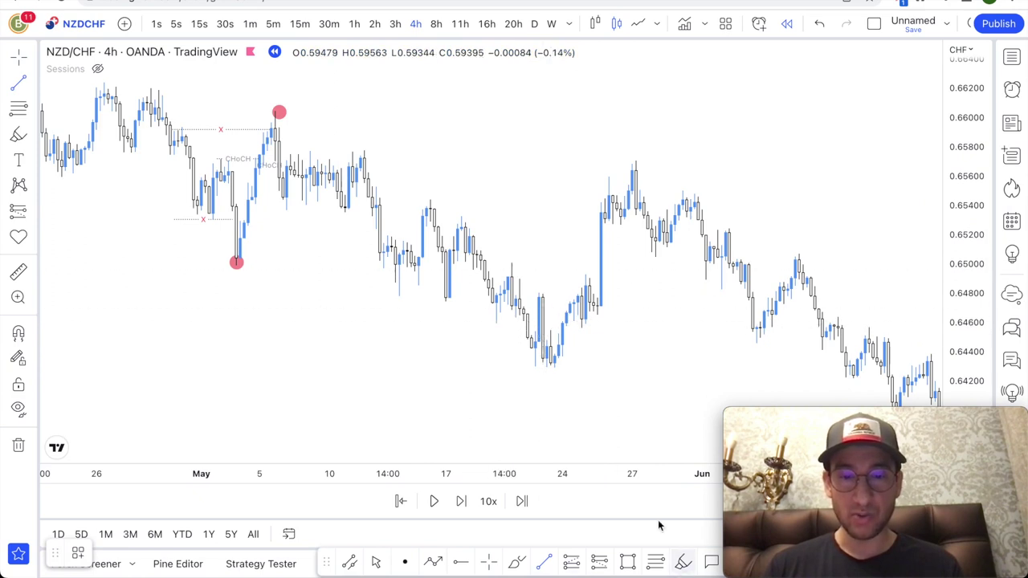
left_click(559, 368)
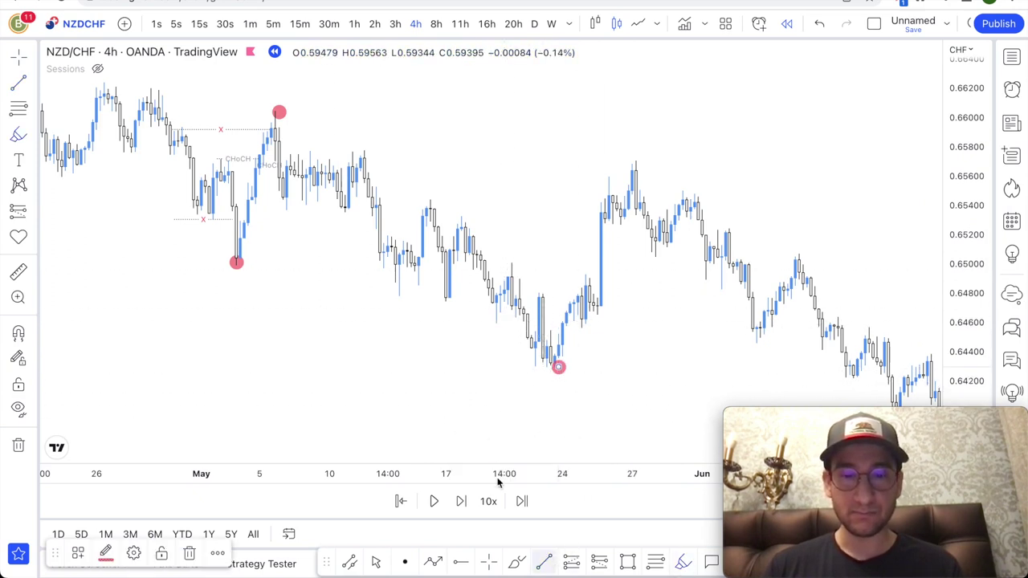
- Draw horizontal trend lines at 0.64589 from 17 May to about 20 May and at 0.65003 from 19 May to 25 May
left_click(547, 562)
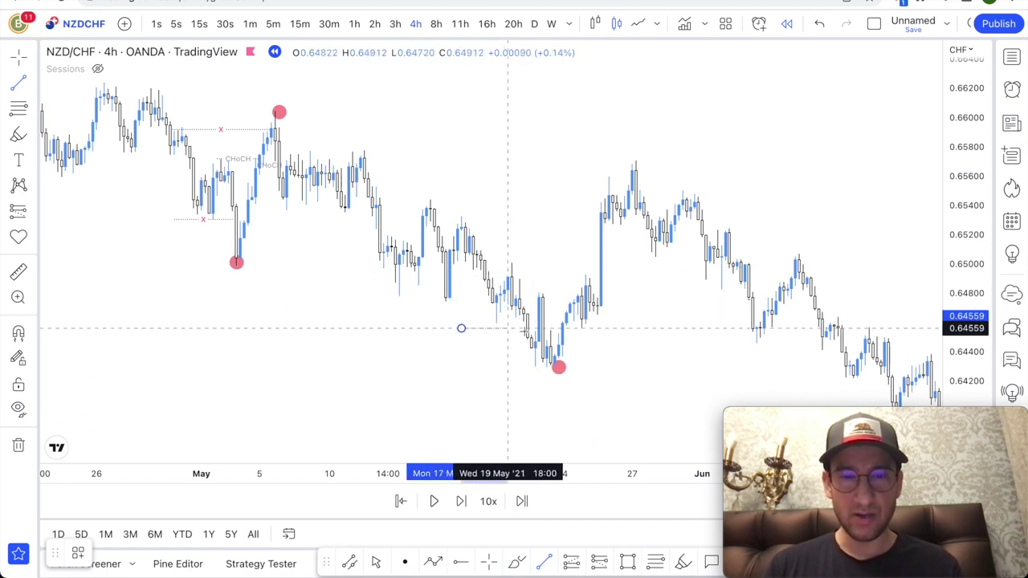
left_click(527, 329)
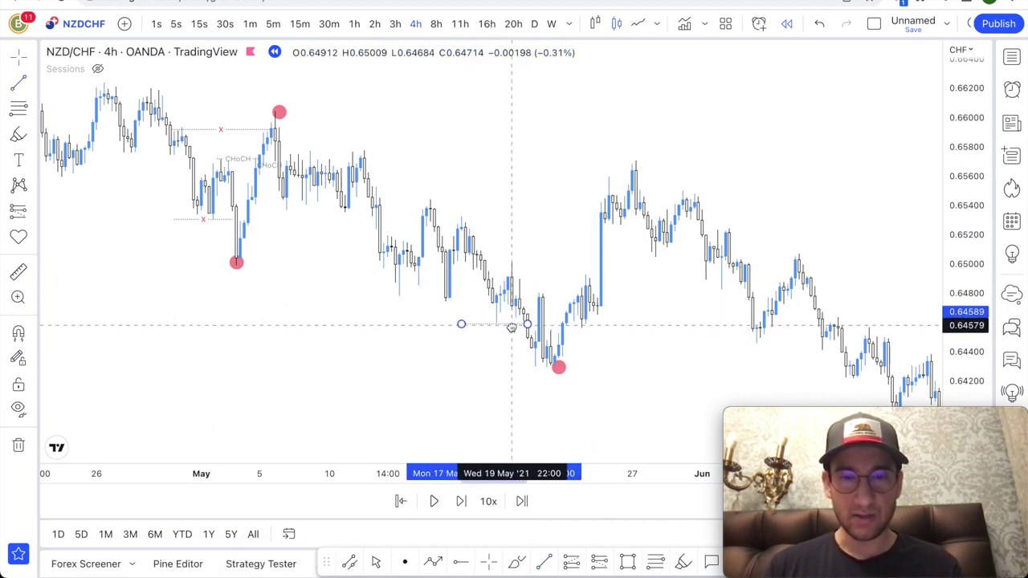
left_click_drag(514, 328, 602, 268)
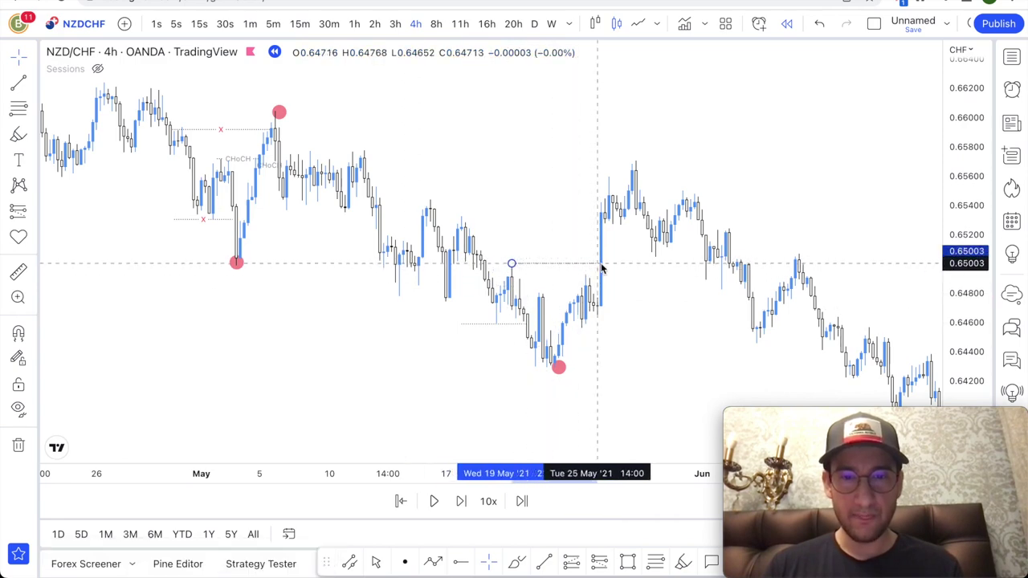
- Draw a Fibonacci retracement from the 5 May high at 0.66026 to the swing low before 24 May, and delete it
scroll(636, 309, "down", 2)
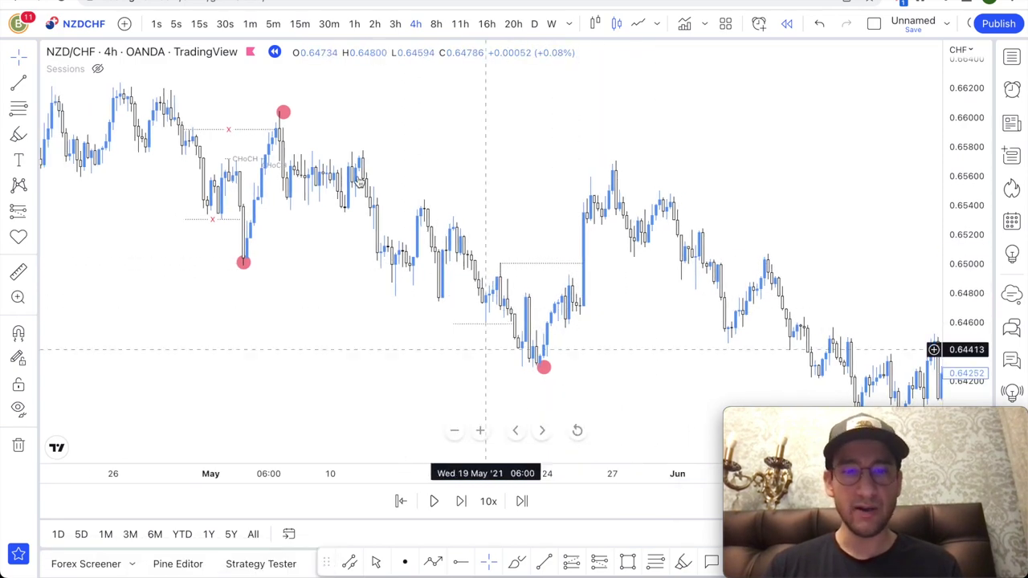
scroll(284, 161, "down", 2)
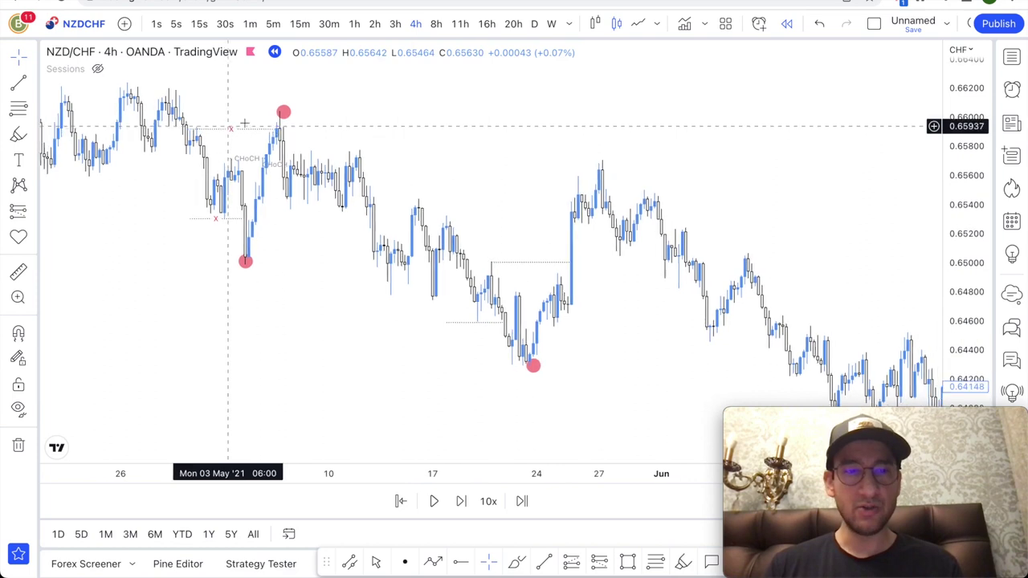
left_click(660, 557)
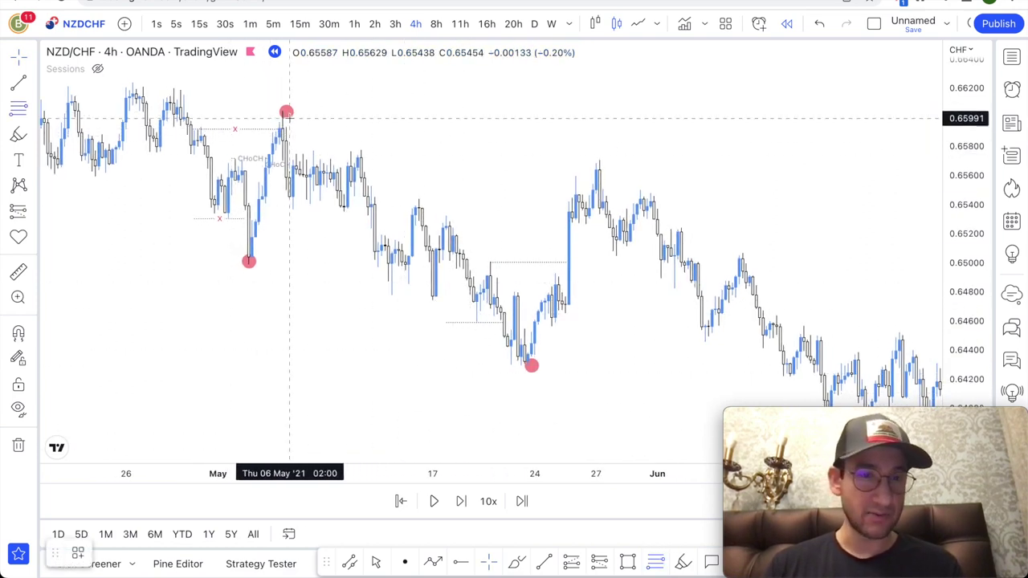
mouse_move(286, 112)
left_mouse_down()
mouse_move(363, 147)
mouse_move(654, 365)
left_mouse_up()
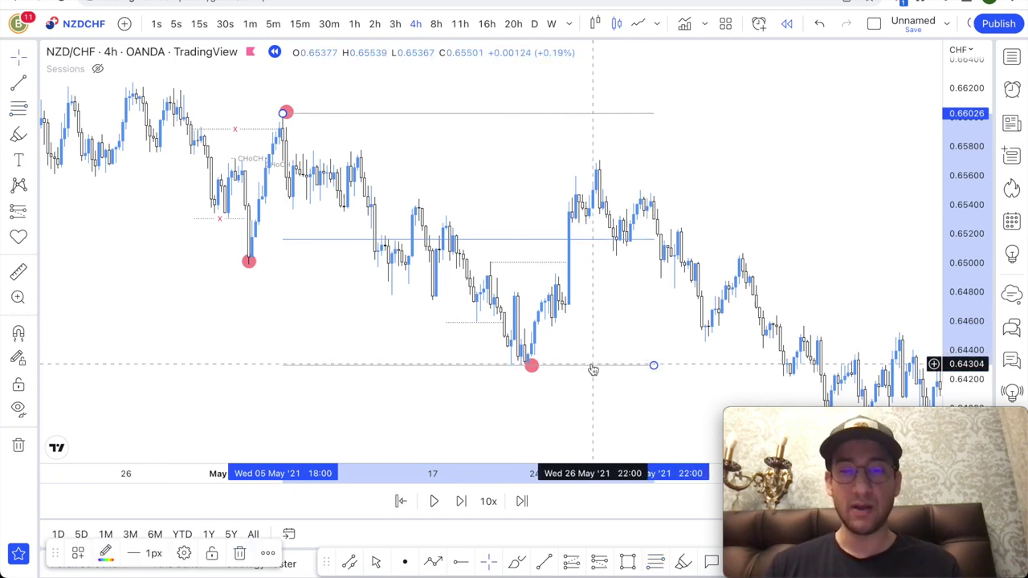
key("Delete")
- Examine the price action from the late-May swing low through June
scroll(626, 367, "right", 2)
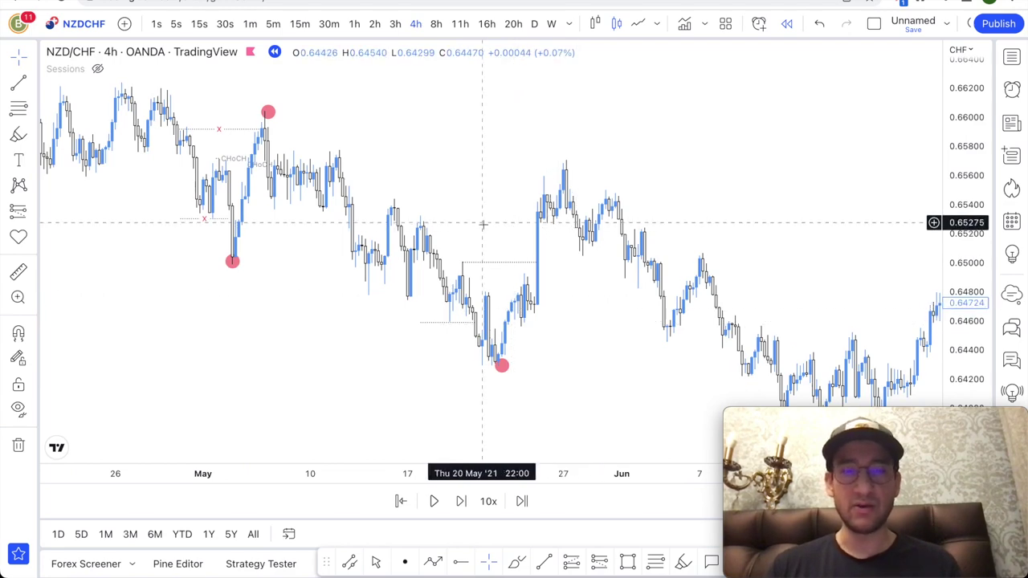
scroll(393, 161, "down", 1)
scroll(394, 191, "right", 3)
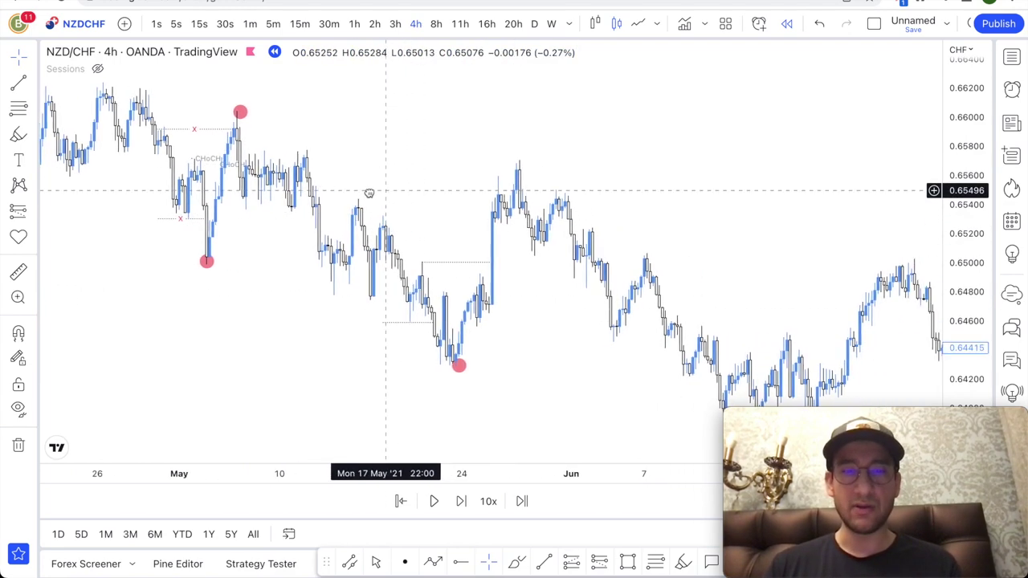
scroll(338, 180, "down", 1)
scroll(576, 214, "down", 2)
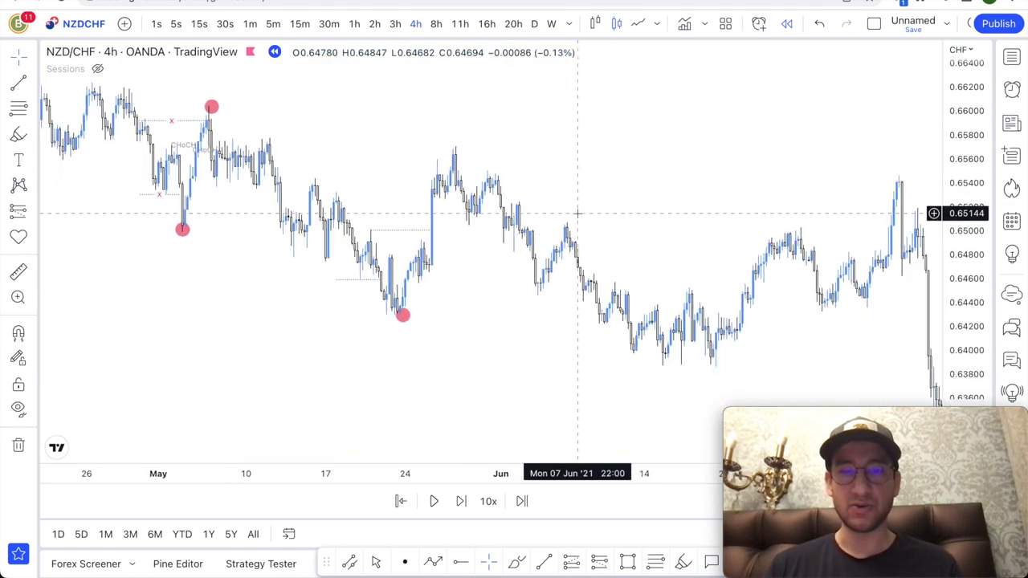
scroll(464, 360, "right", 1)
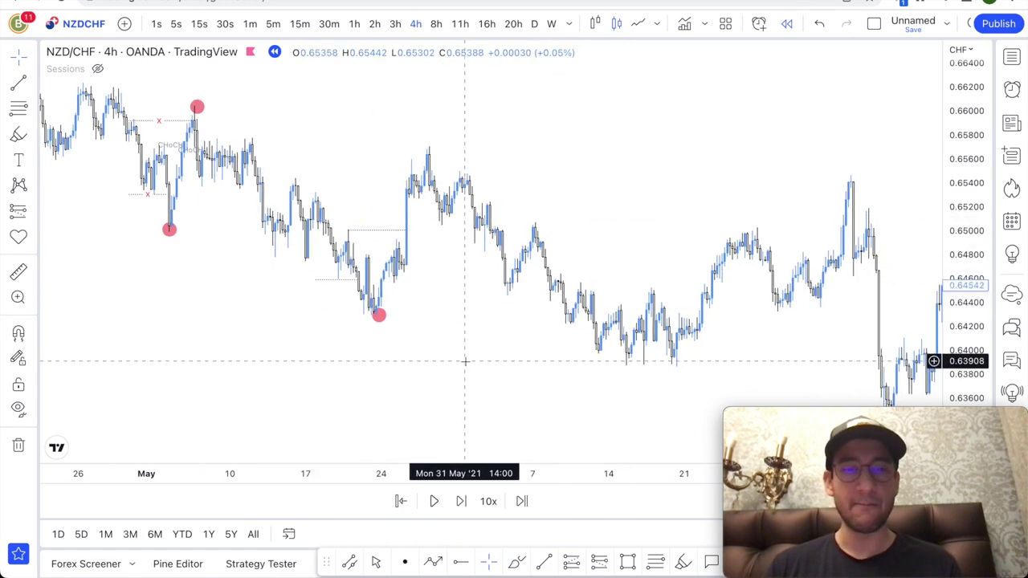
scroll(436, 349, "up", 1)
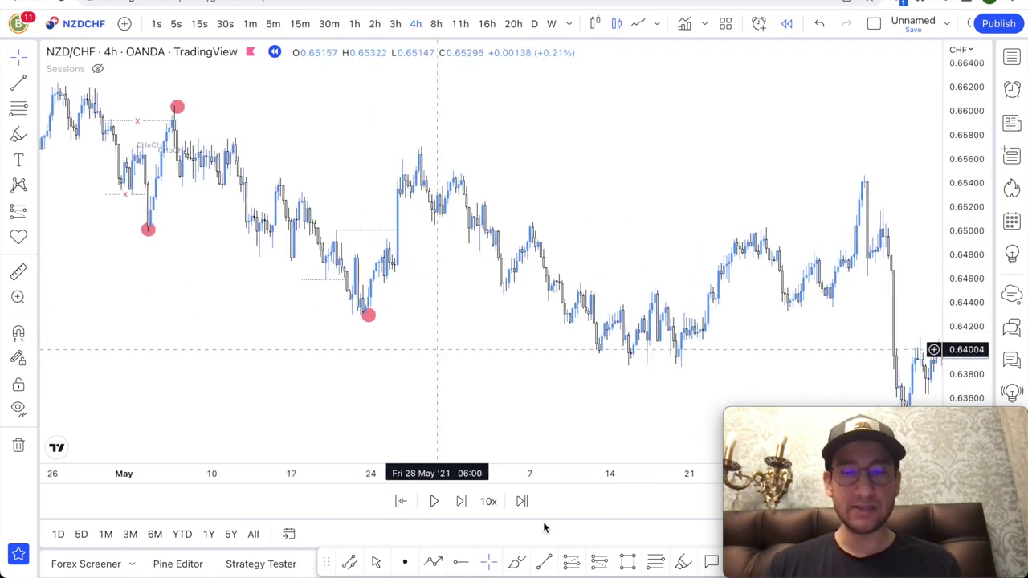
- Sketch highlighter strokes over the mid-May highs, the rally to the 27 May high and the early-June supply area, and undo them
left_click(685, 561)
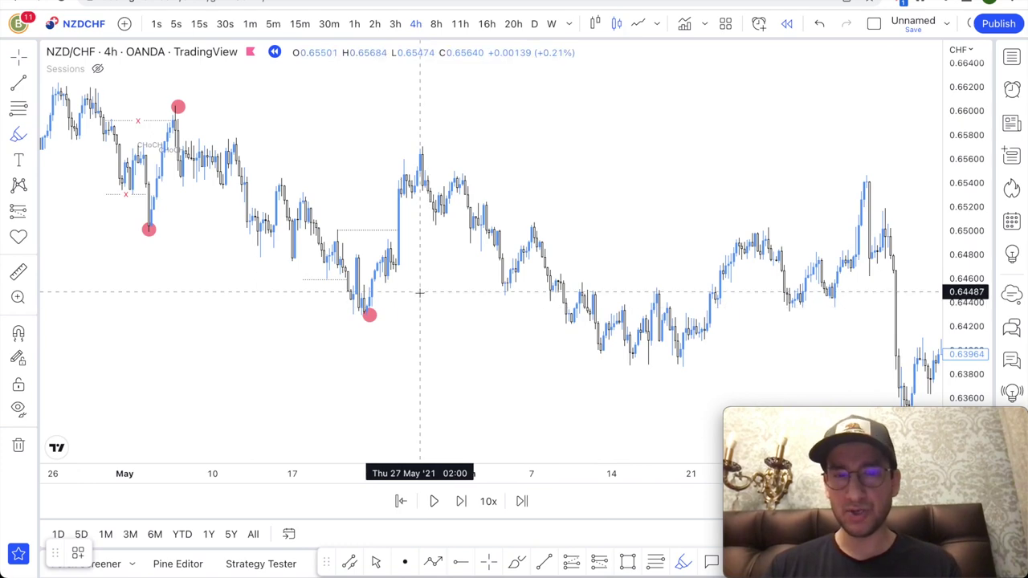
scroll(419, 293, "up", 1)
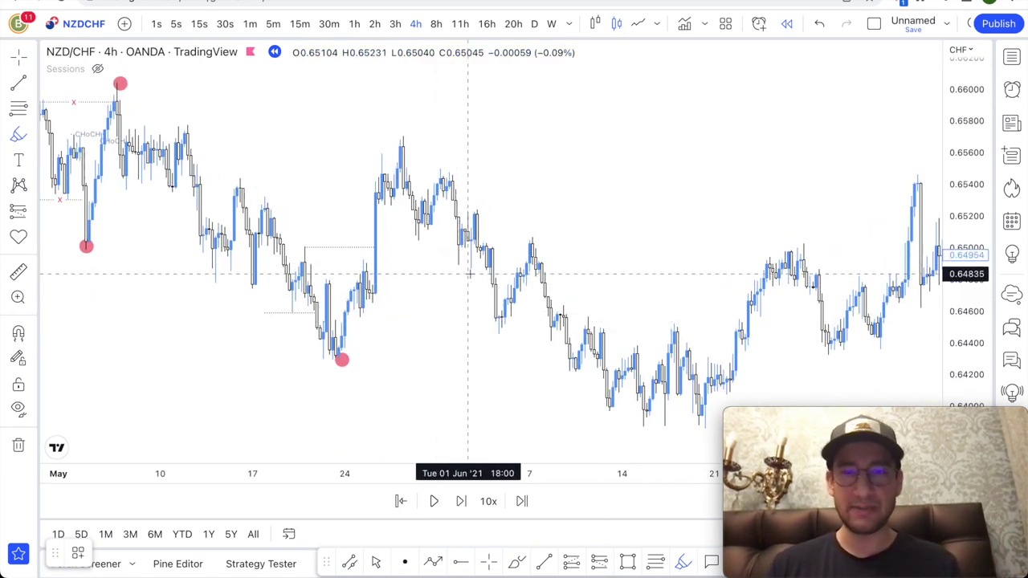
scroll(472, 278, "up", 2)
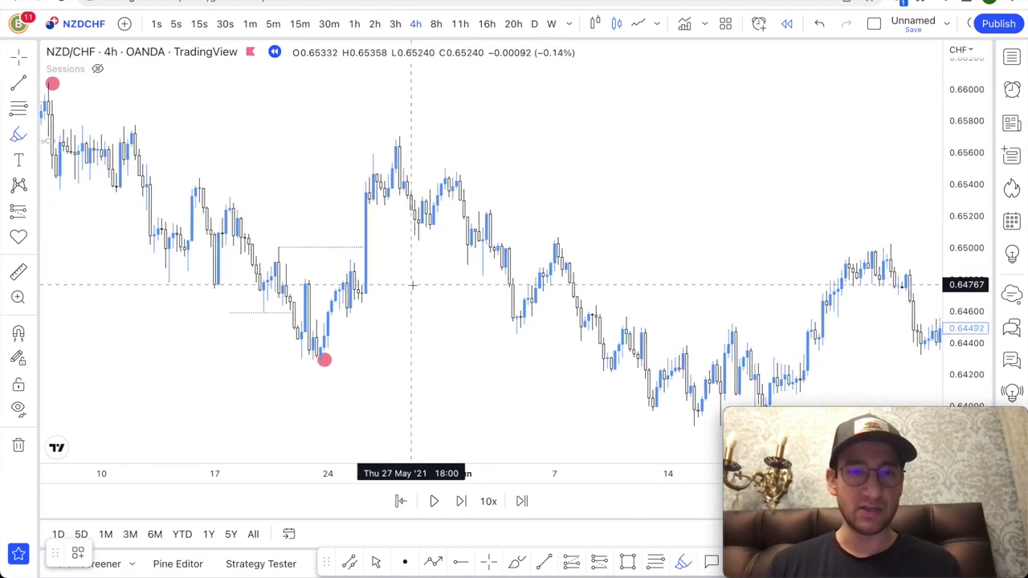
scroll(393, 310, "up", 2)
scroll(350, 313, "down", 2)
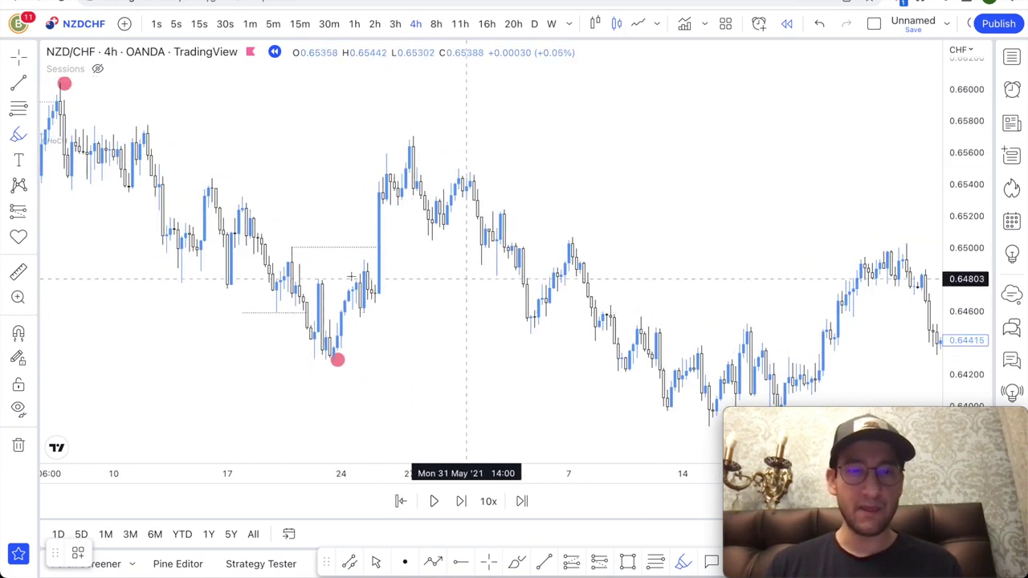
left_click_drag(193, 183, 338, 184)
mouse_move(299, 344)
left_mouse_down()
mouse_move(390, 362)
mouse_move(413, 152)
left_mouse_up()
key("super+z")
left_click_drag(188, 173, 413, 231)
key("super+z")
key("super+z")
left_click_drag(204, 181, 508, 234)
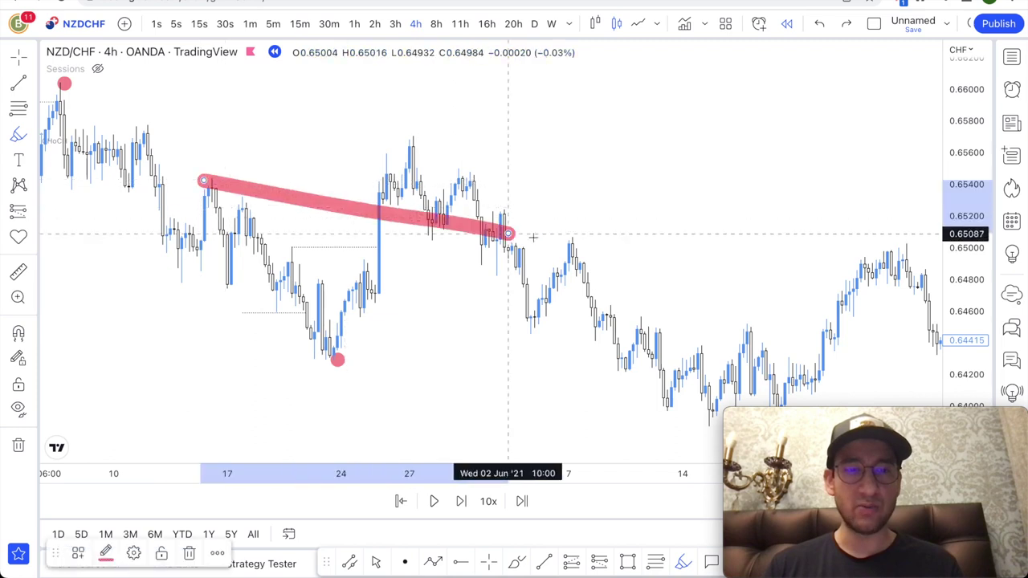
- Mark the 27 May swing high with a red highlighter dot and brush a short black line at the swept high just below it
left_click(408, 140)
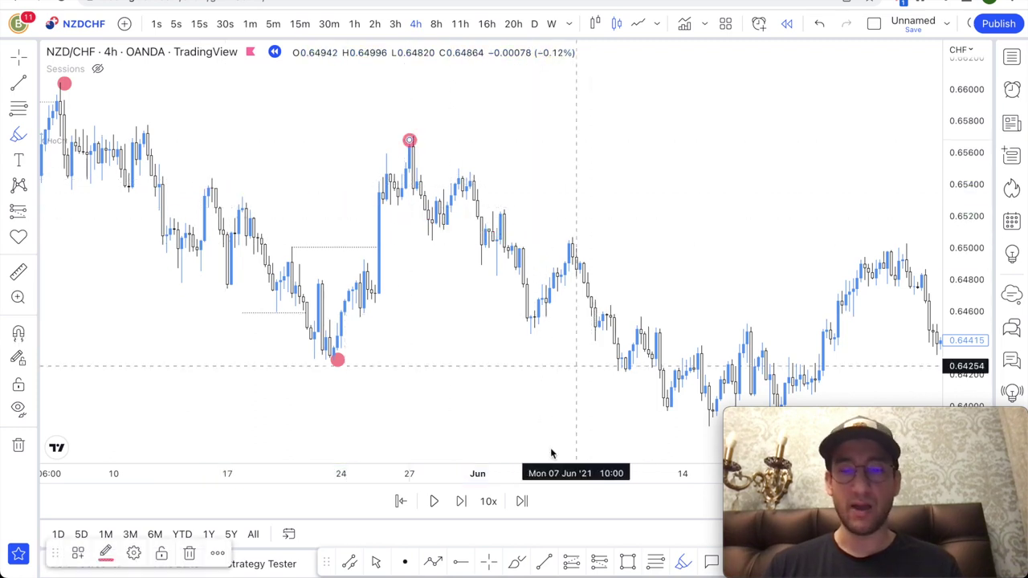
left_click(515, 562)
left_click_drag(383, 157, 406, 152)
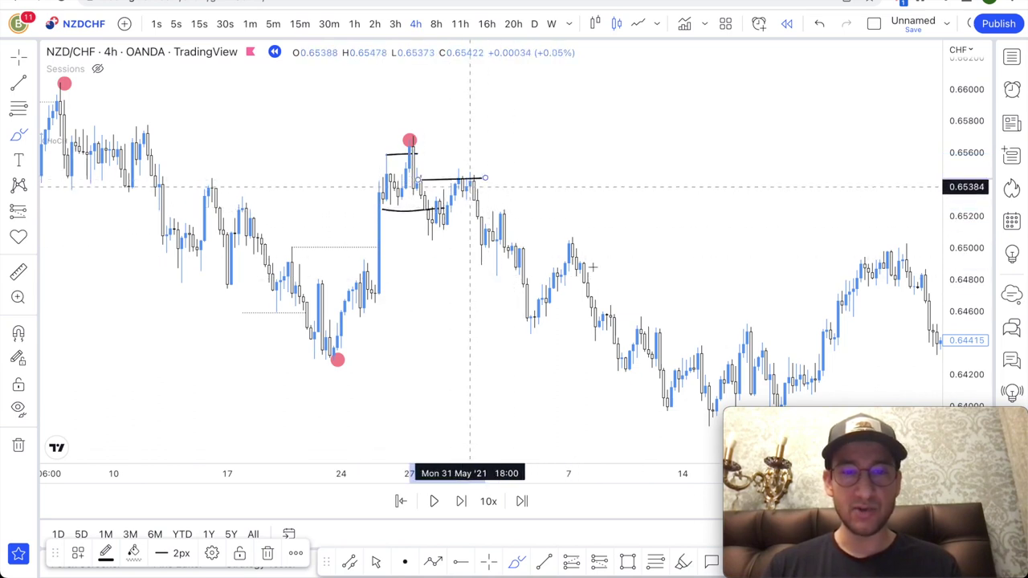
- Sketch brush strokes over the levels beside the 27 May high and the decline after it, and undo them
left_click_drag(477, 193, 776, 385)
key("ctrl+z")
key("ctrl+z")
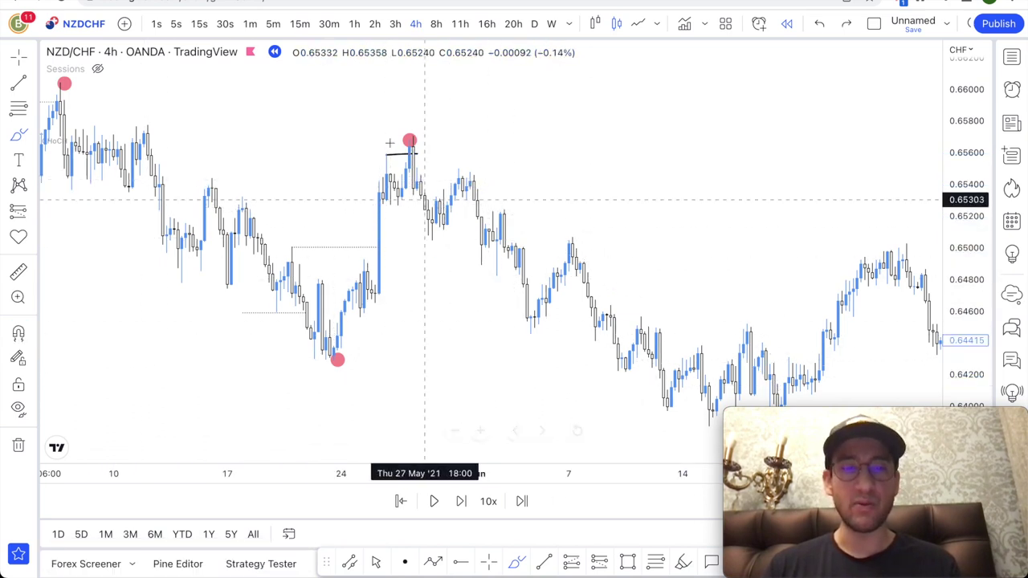
left_click_drag(401, 169, 638, 313)
key("ctrl+z")
left_click_drag(420, 177, 511, 164)
key("ctrl+z")
mouse_move(166, 171)
left_mouse_down()
mouse_move(454, 172)
mouse_move(475, 202)
left_mouse_up()
key("ctrl+z")
key("ctrl+z")
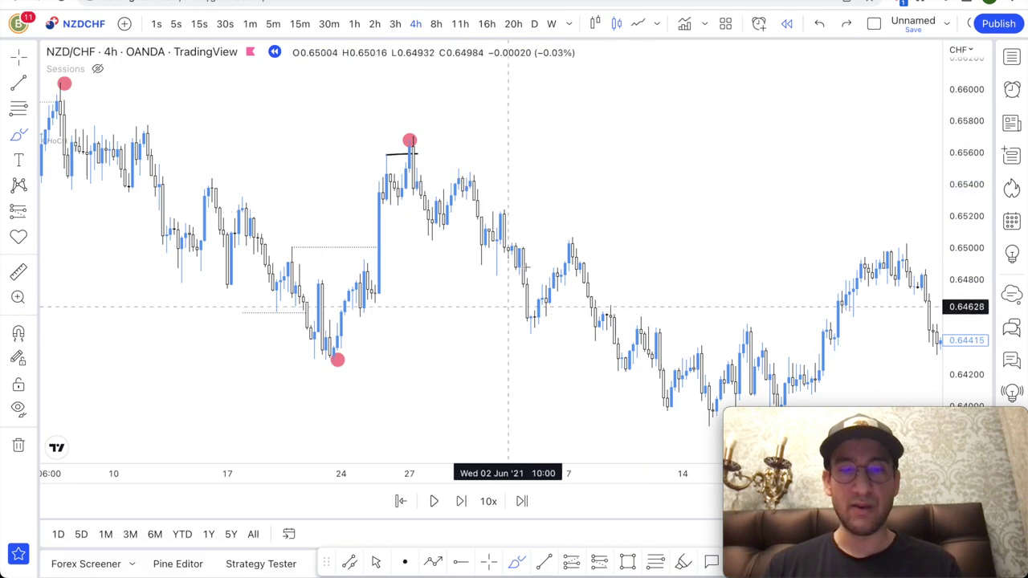
- Brush short black lines at the mid-June low at about 0.6395 and the mid-June high at about 0.6440
scroll(514, 281, "right", 10)
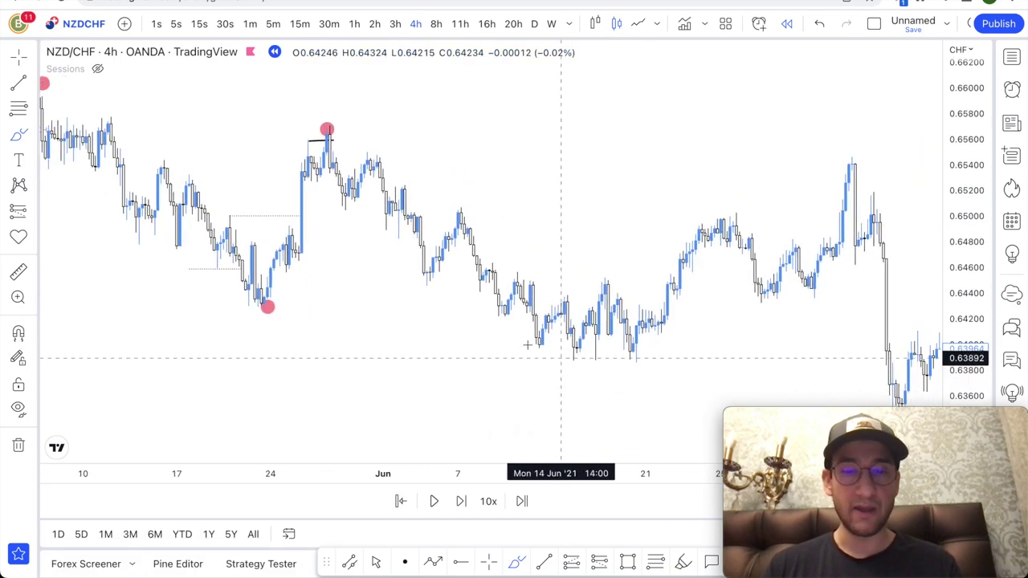
scroll(527, 346, "right", 2)
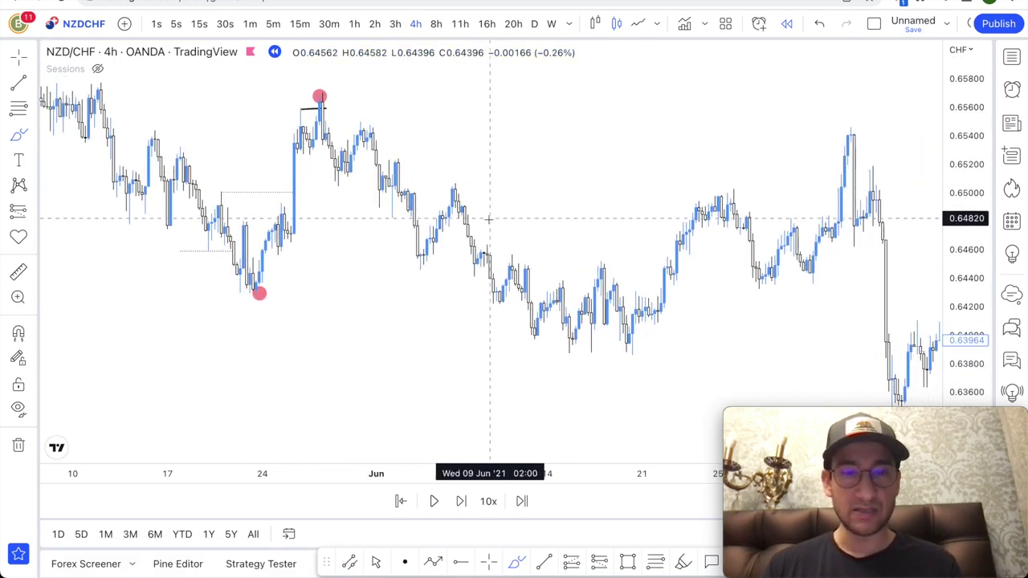
scroll(498, 289, "up", 2)
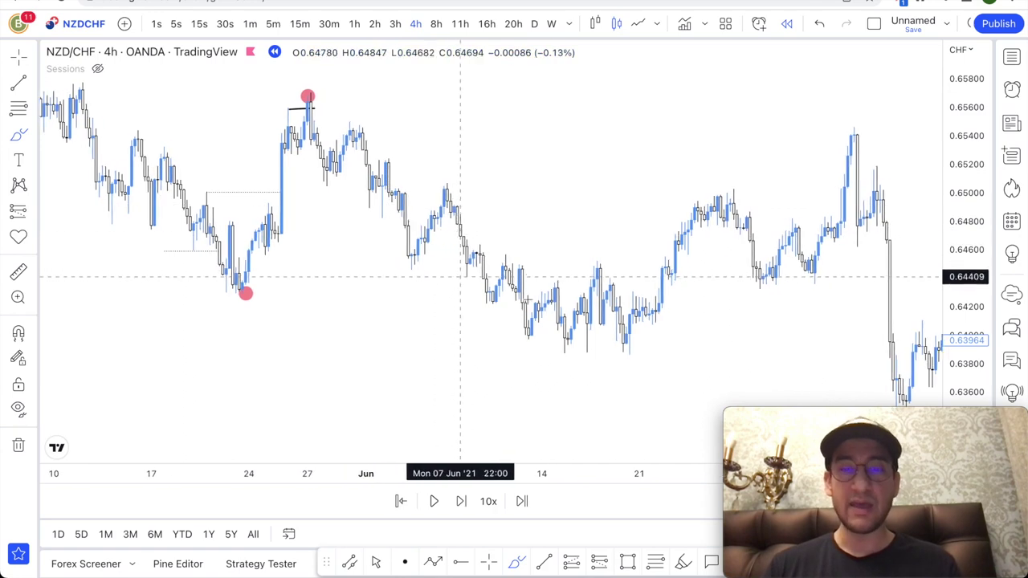
scroll(549, 304, "up", 2)
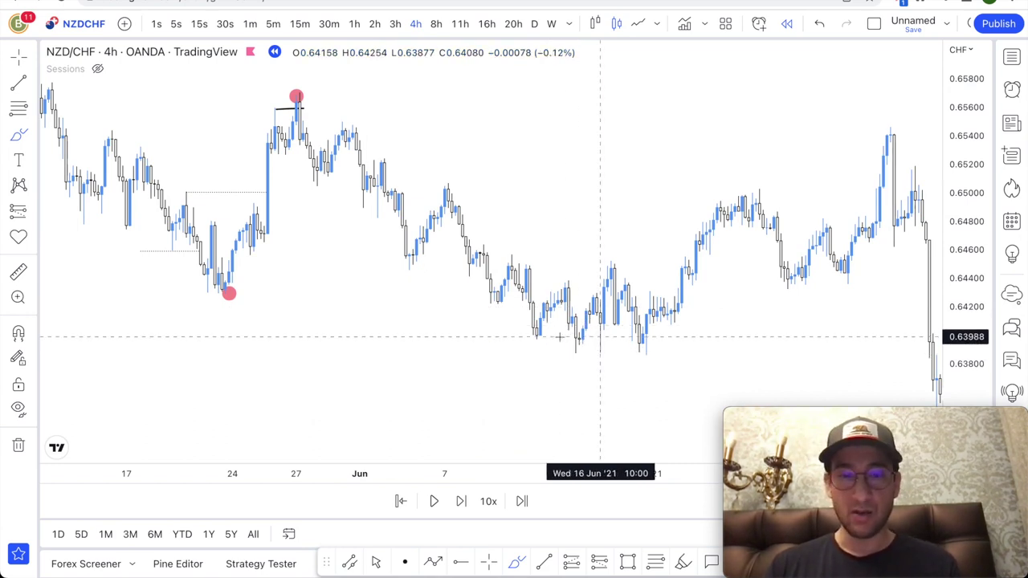
left_click_drag(527, 342, 568, 341)
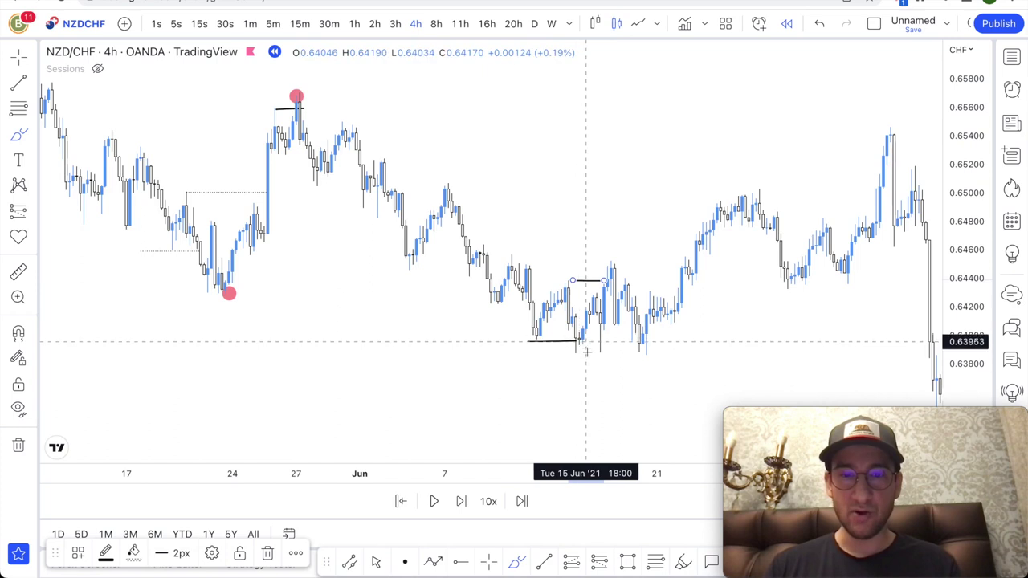
- Sketch brush strokes around the 18 June low and along the rise after it, and undo them
left_click_drag(619, 335, 633, 289)
key("super+z")
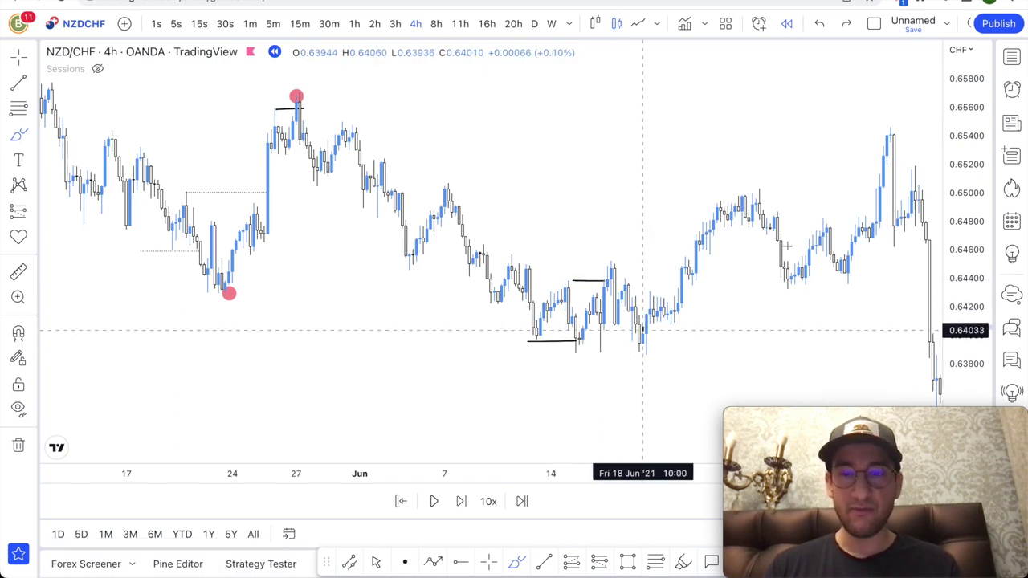
left_click_drag(643, 330, 904, 158)
key("super+z")
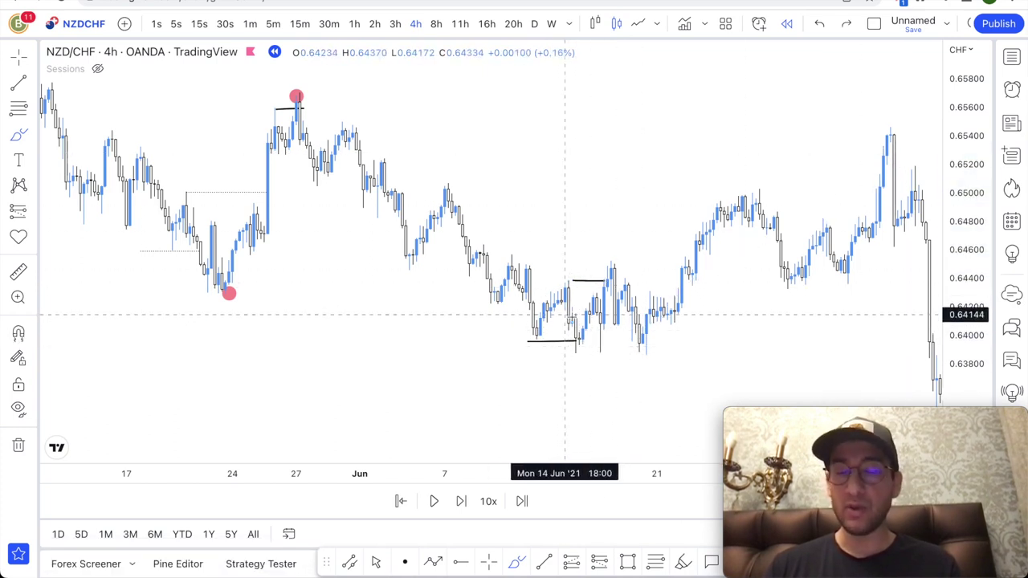
scroll(639, 337, "right", 3)
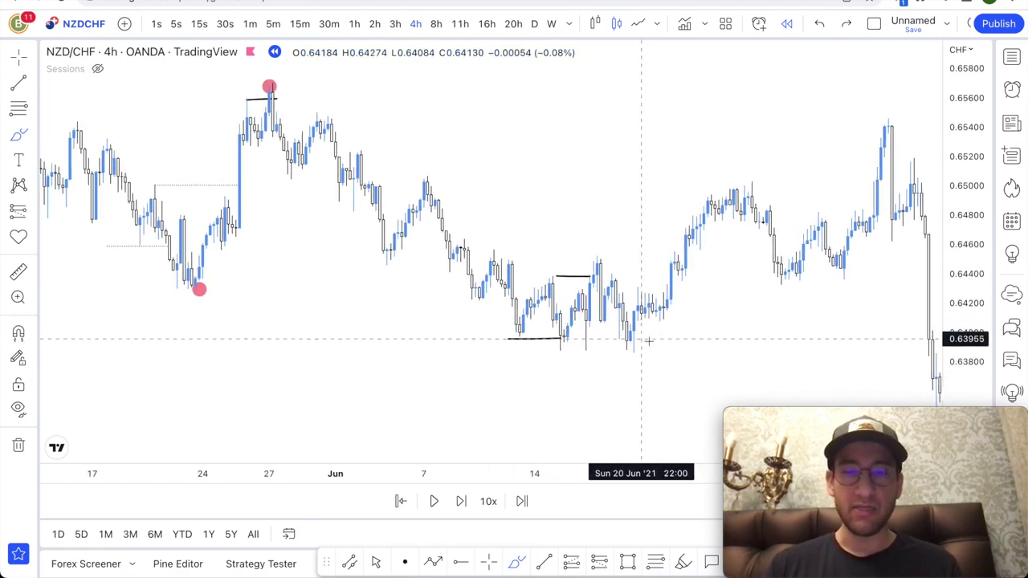
scroll(549, 370, "up", 1)
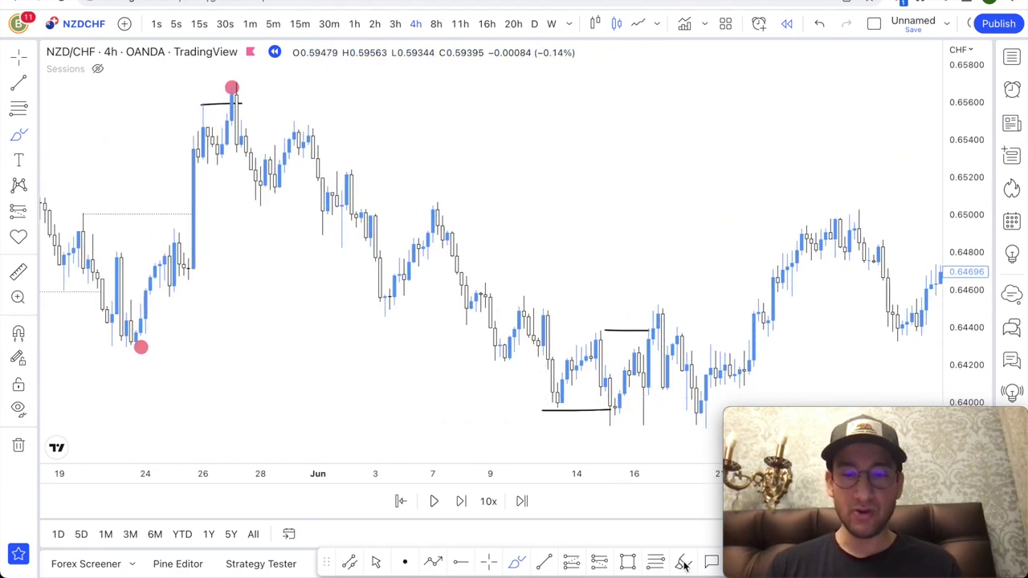
- Mark the 16 June swing low with a red highlighter dot
left_click(645, 423)
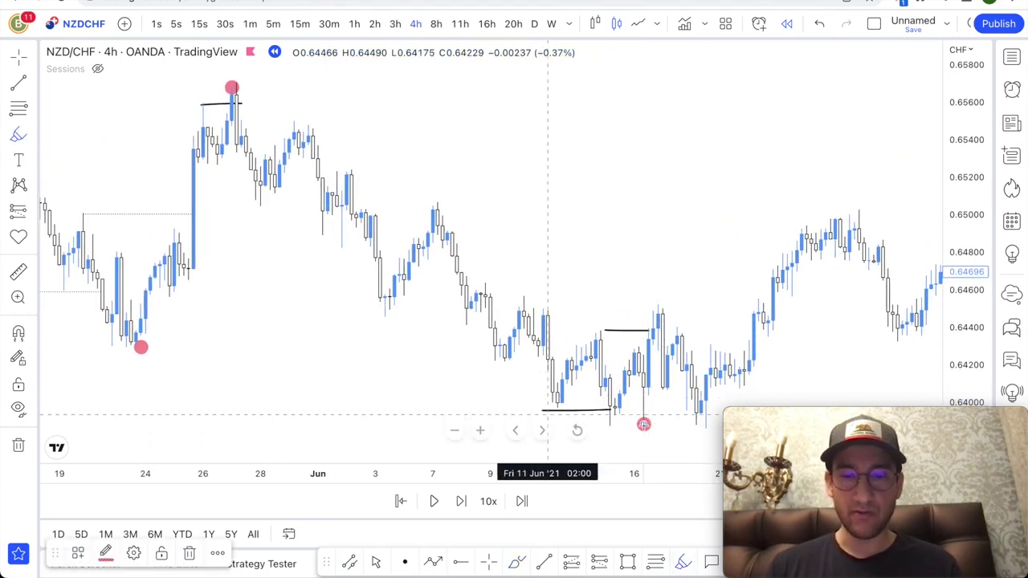
scroll(579, 385, "right", 2)
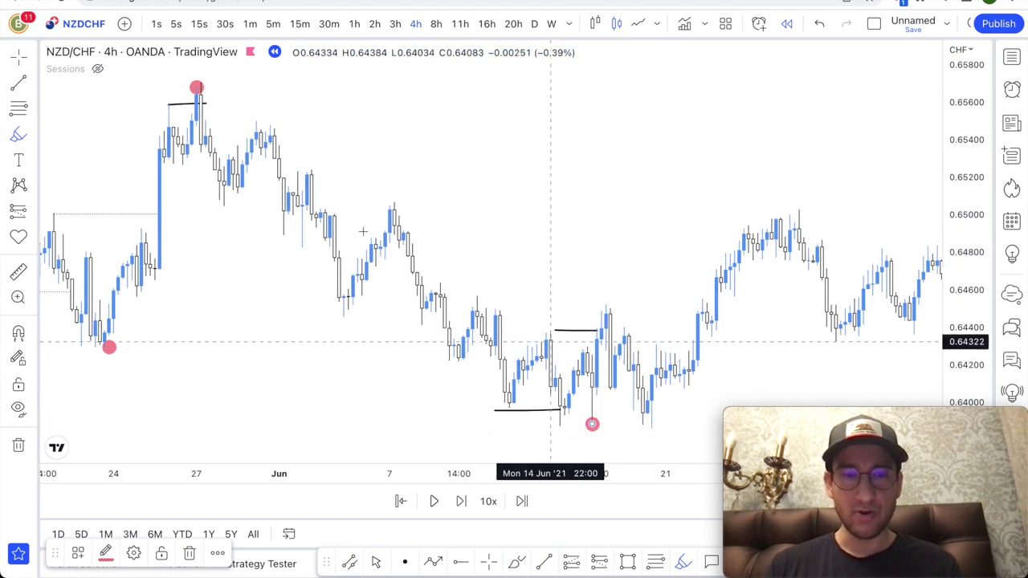
- Sketch highlighter strokes down the decline from the 27 May high and around the 18 June low, and undo them
mouse_move(225, 105)
left_mouse_down()
mouse_move(651, 405)
mouse_move(753, 307)
left_mouse_up()
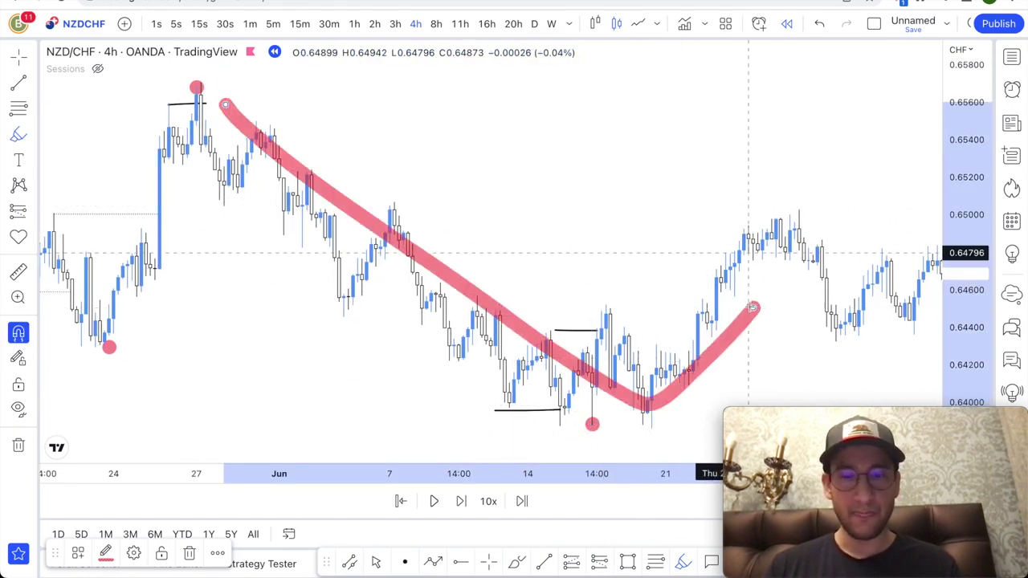
key("ctrl+z")
scroll(586, 305, "up", 3)
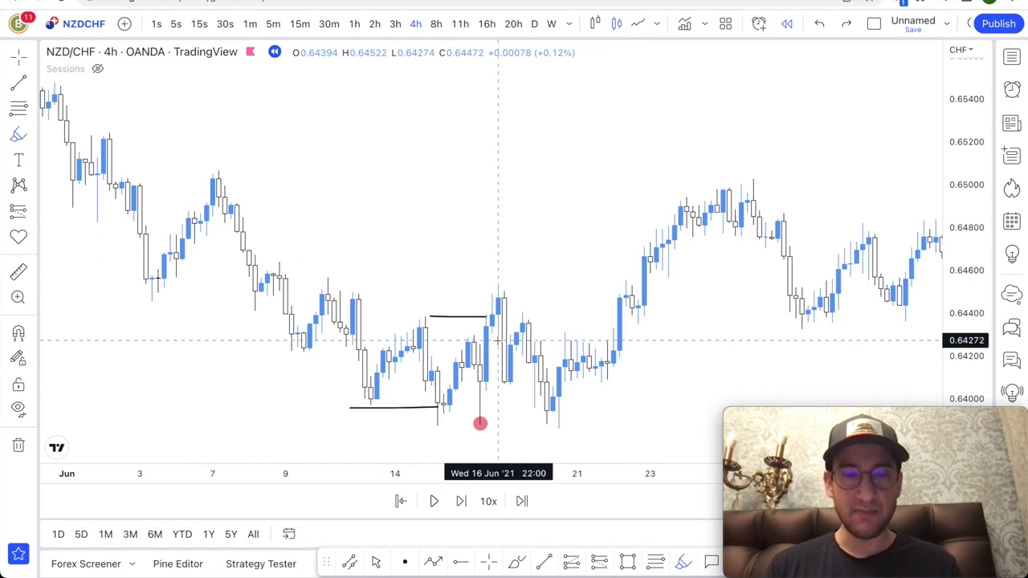
mouse_move(526, 383)
left_mouse_down()
mouse_move(631, 327)
mouse_move(555, 326)
left_mouse_up()
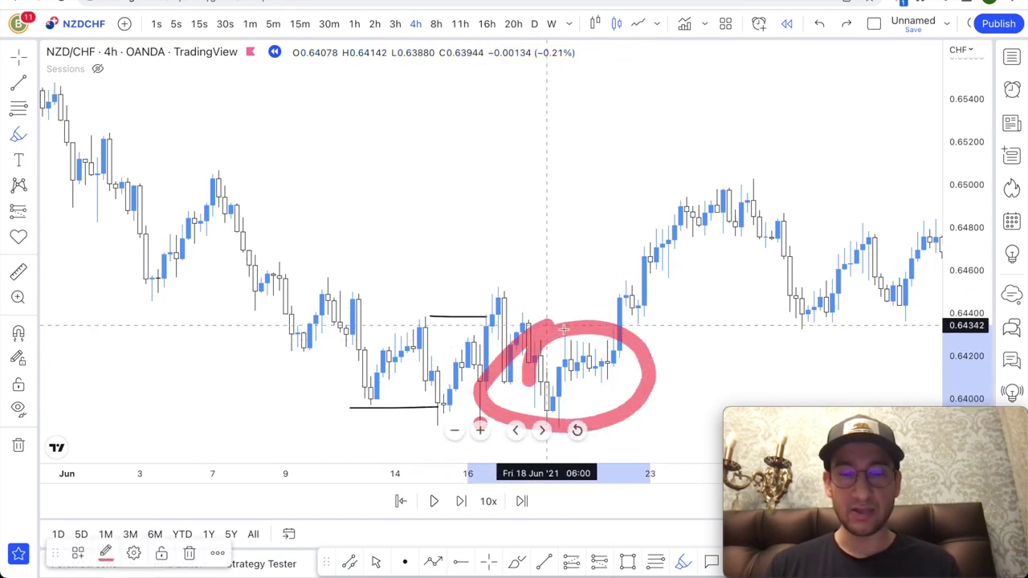
key("ctrl+z")
- Sketch highlighter strokes along the rise into early July and from the 27 May high to the 18 June low, and undo them
left_click_drag(586, 372, 803, 119)
scroll(657, 325, "down", 3)
scroll(657, 325, "down", 1)
scroll(580, 347, "up", 2)
scroll(714, 298, "up", 2)
key("ctrl+z")
scroll(632, 395, "down", 3)
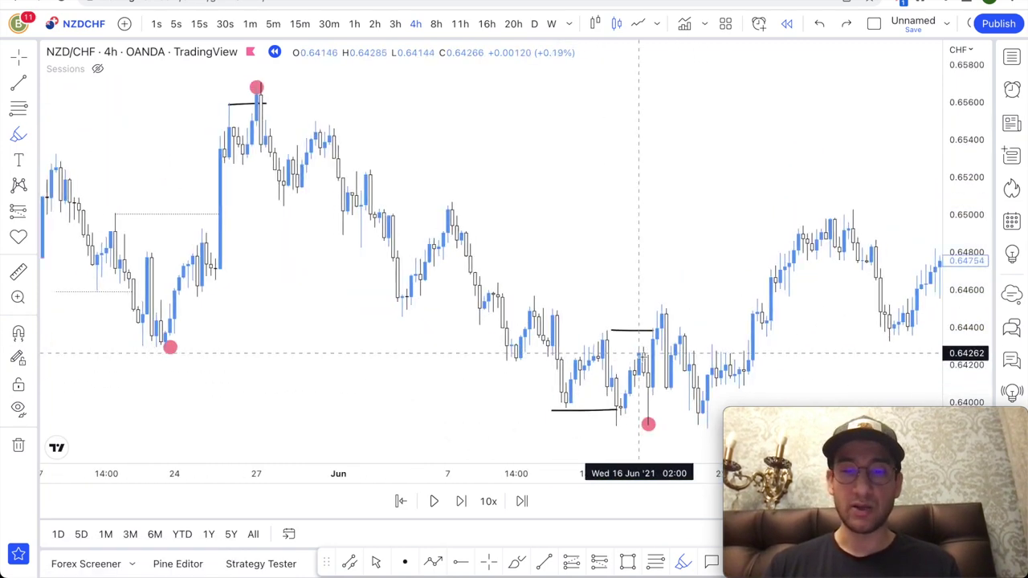
scroll(641, 355, "down", 4)
key("ctrl+y")
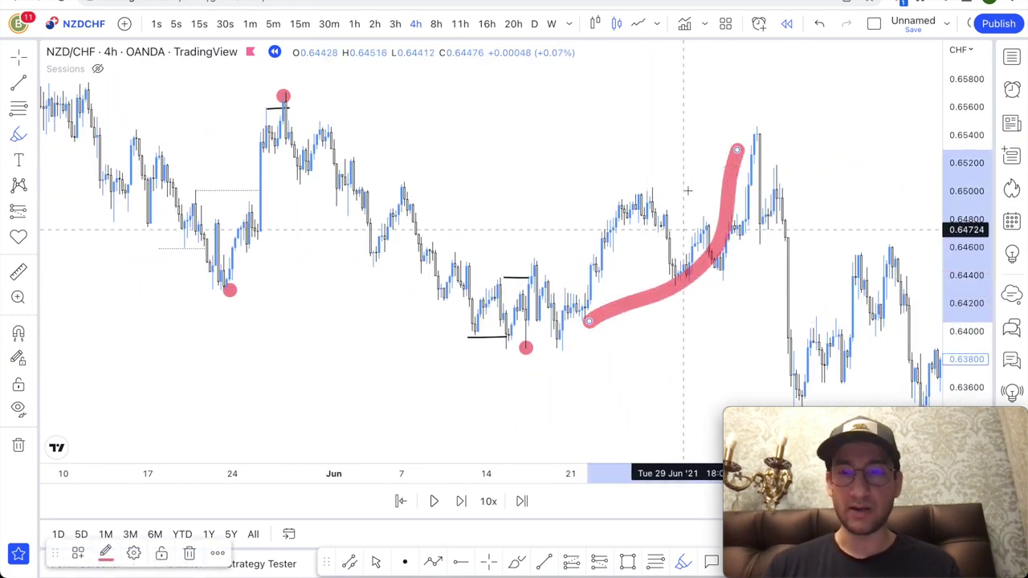
key("ctrl+z")
left_click_drag(283, 97, 560, 348)
key("ctrl+z")
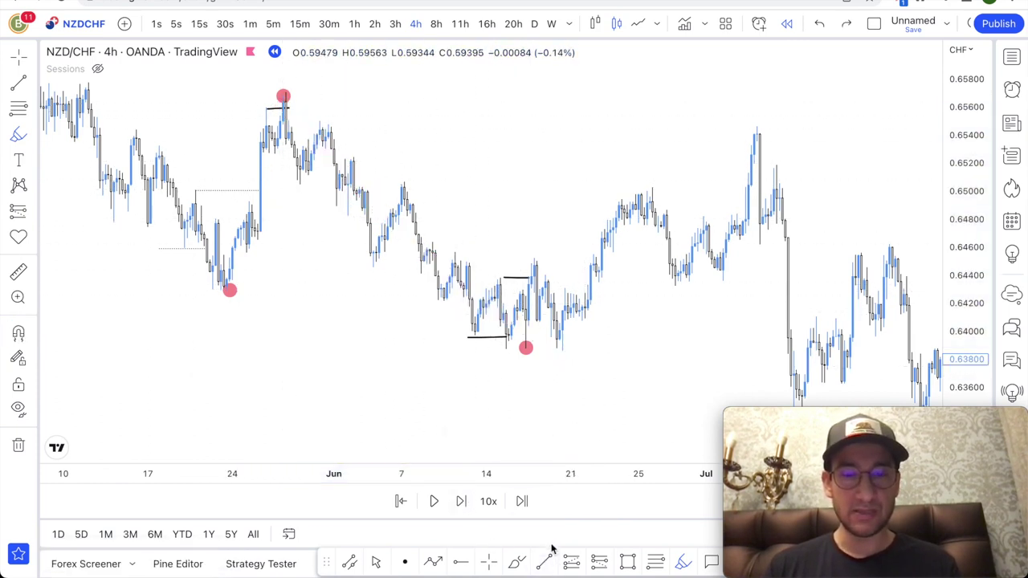
- Draw a horizontal trend line at 0.63955 from 1 June to the mid-June swept low and apply the x template
left_click(545, 559)
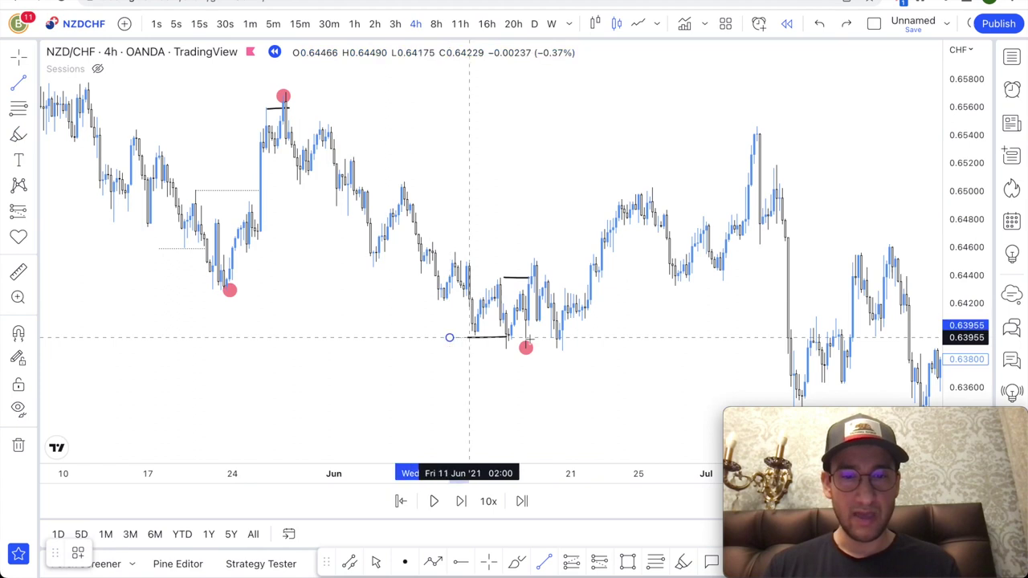
right_click(333, 338)
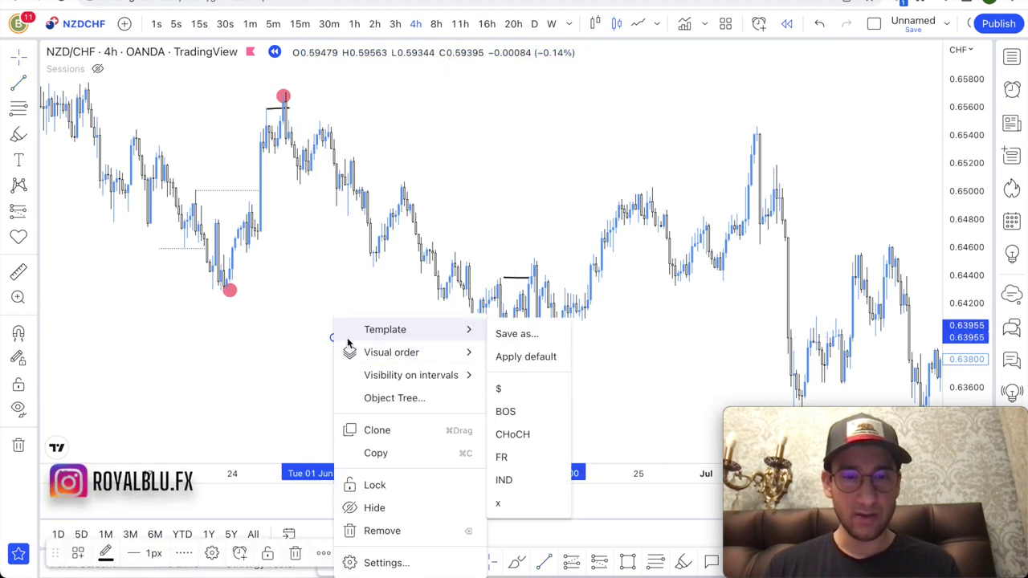
left_click(504, 480)
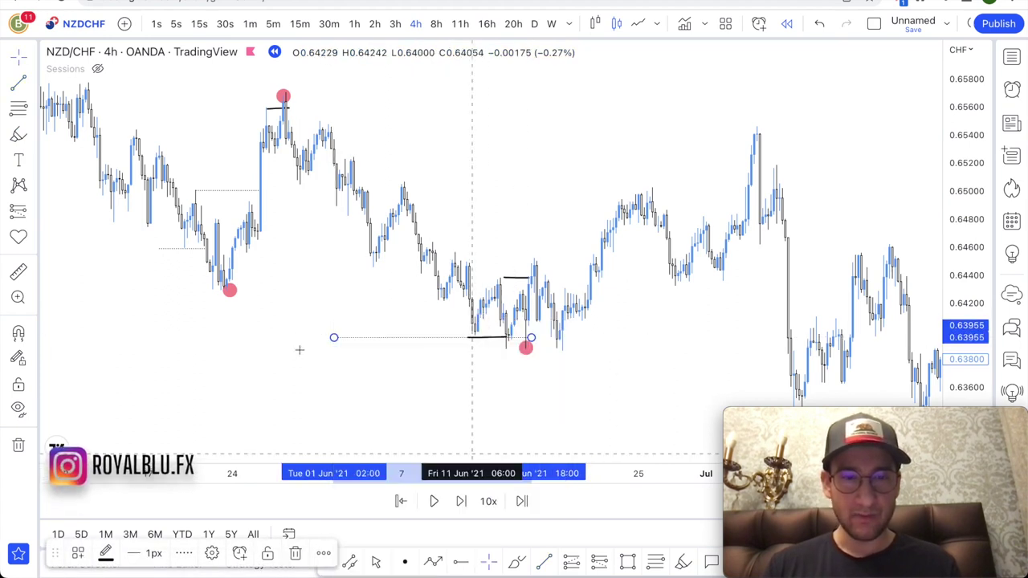
left_click(285, 350)
- Move the dotted line at about 0.6500 up to the 14 May high at 0.65461, ending on 26 May, and apply the x template
left_click(544, 562)
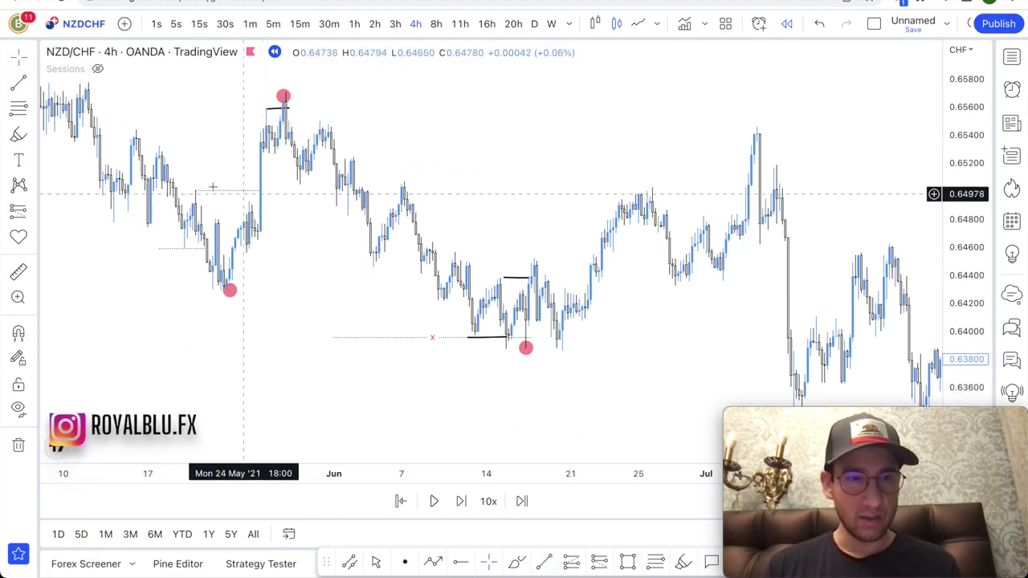
mouse_move(207, 192)
left_mouse_down()
mouse_move(203, 170)
mouse_move(150, 126)
mouse_move(278, 132)
mouse_move(267, 135)
left_mouse_up()
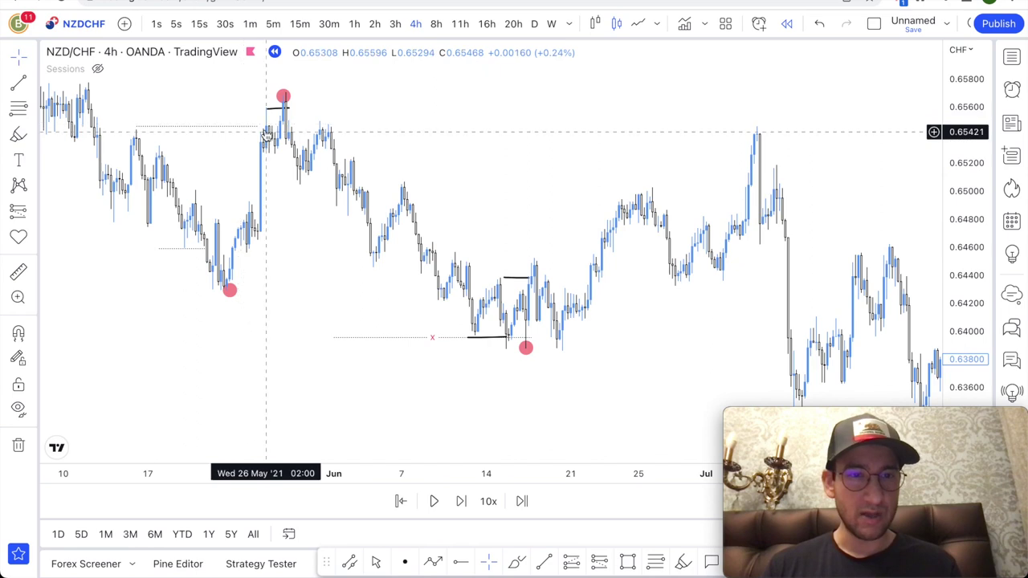
left_click(266, 131)
right_click(266, 131)
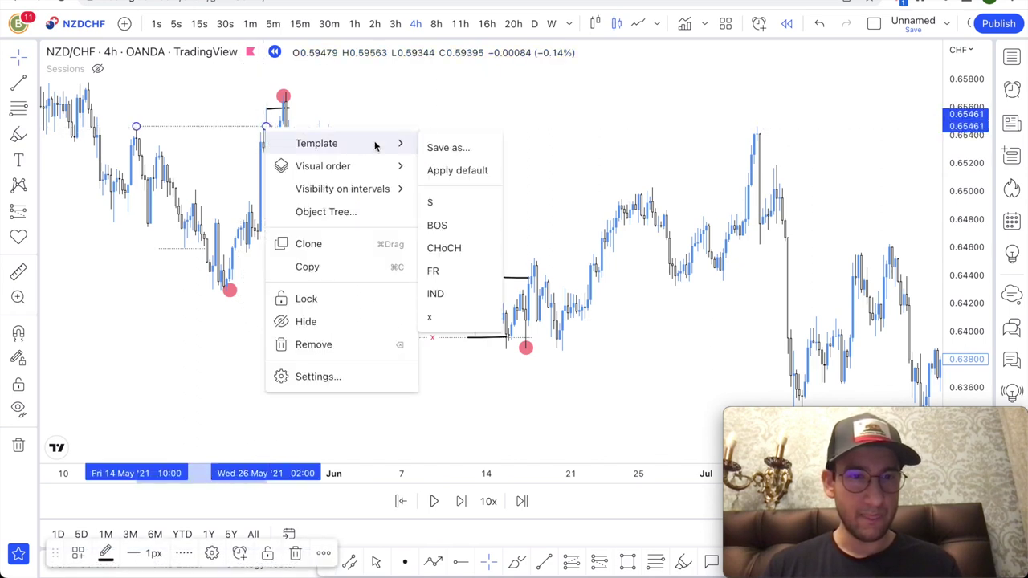
left_click(431, 317)
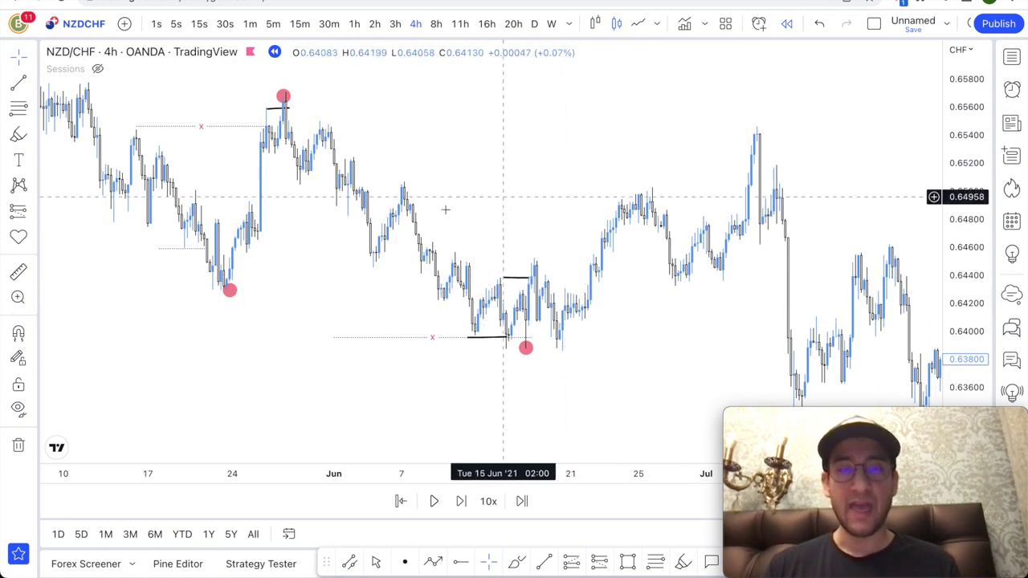
- Mark the early-July swing high with a red highlighter dot
scroll(569, 279, "right", 1)
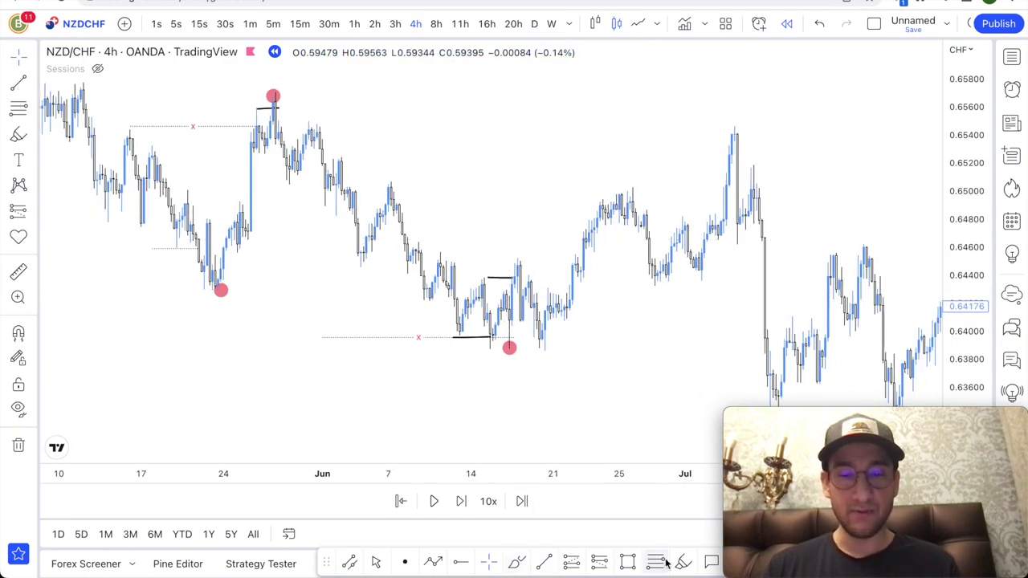
scroll(551, 325, "down", 2)
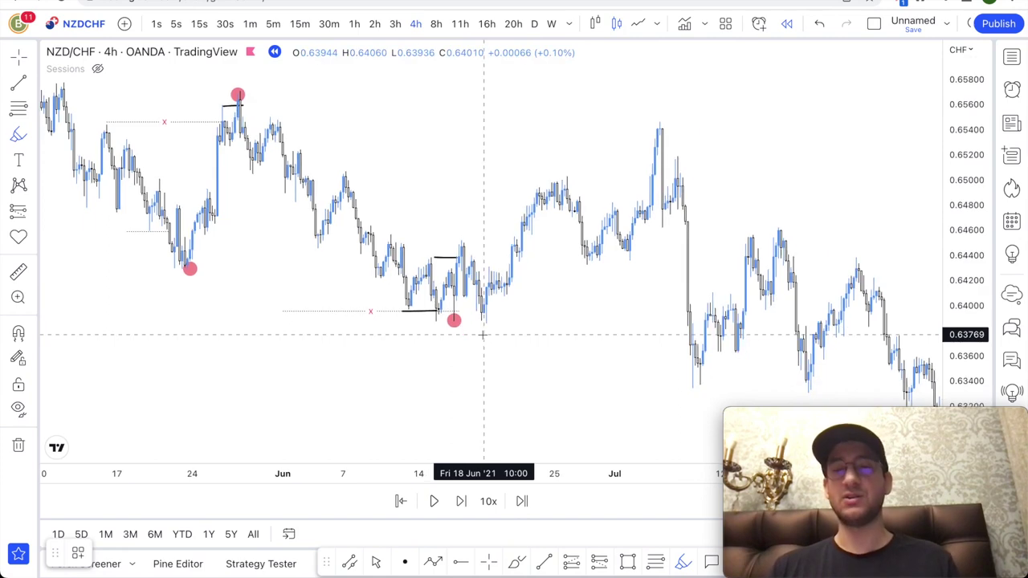
scroll(499, 332, "right", 5)
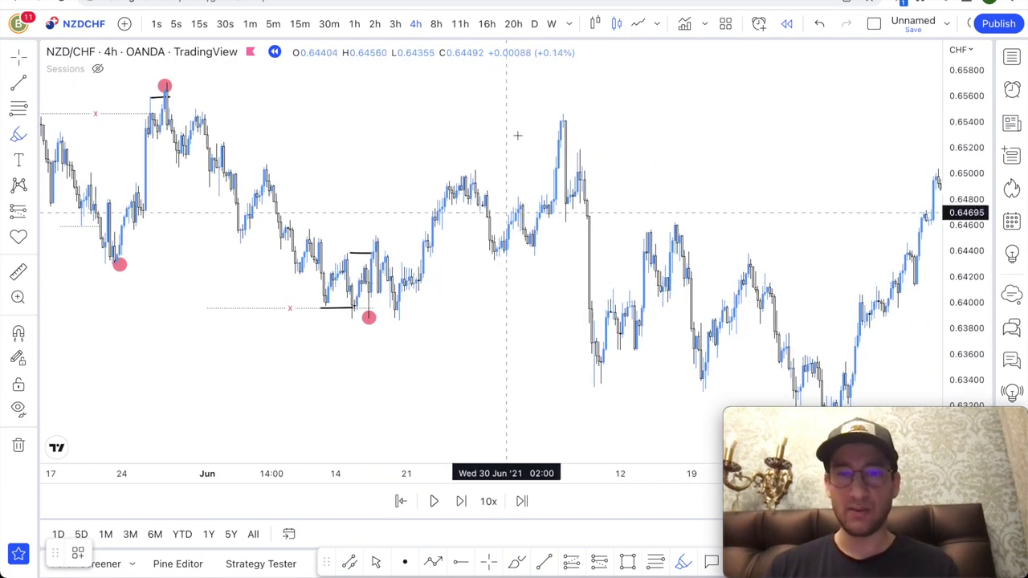
left_click(556, 115)
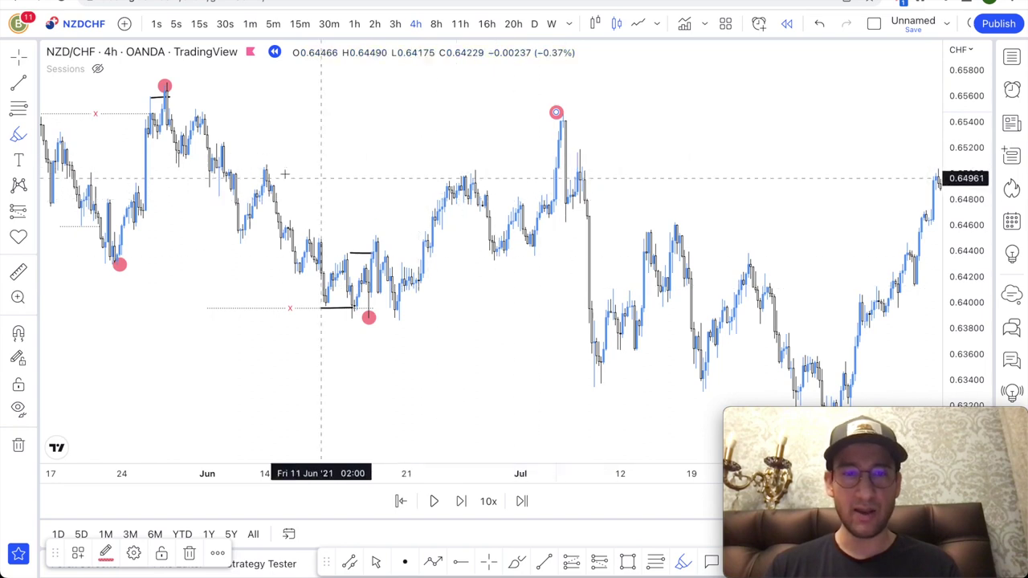
- Draw a horizontal trend line at 0.65066 from the 7 June high to the rise on 5 July
left_click_drag(252, 162, 553, 163)
key("ctrl+z")
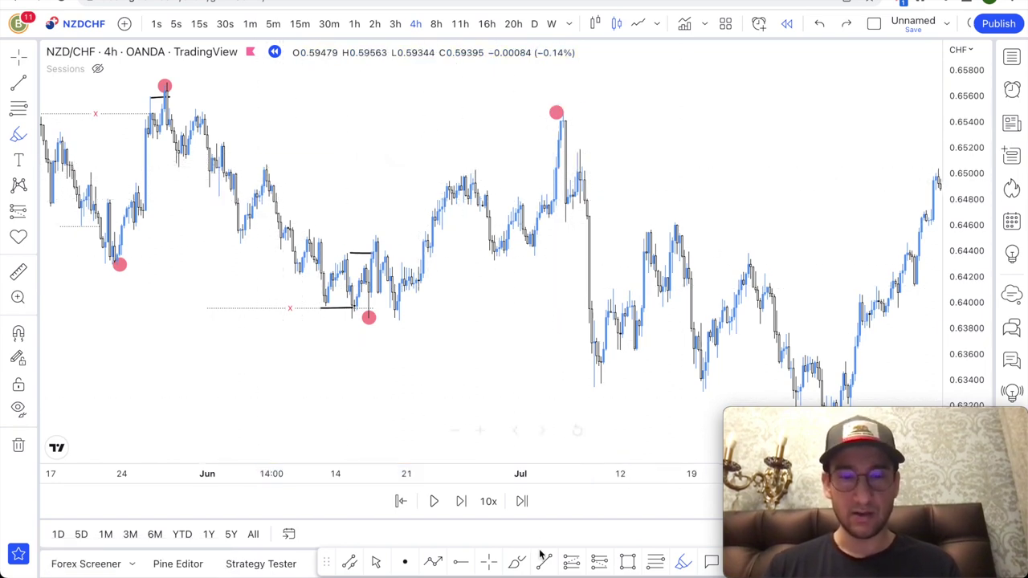
left_click(266, 166)
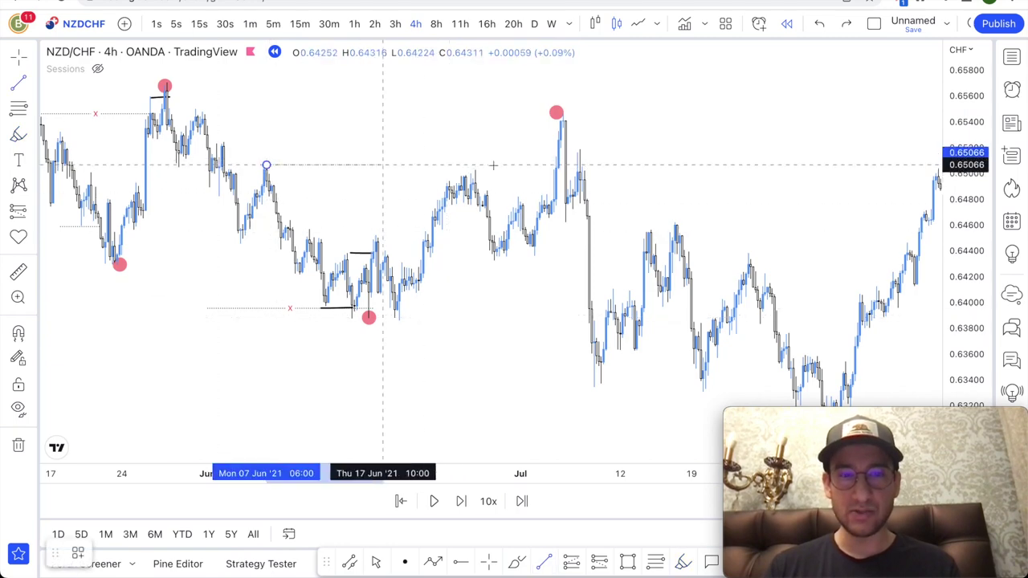
left_click(558, 165)
- Examine the price structure following the early-July swing high through August
scroll(482, 179, "right", 3)
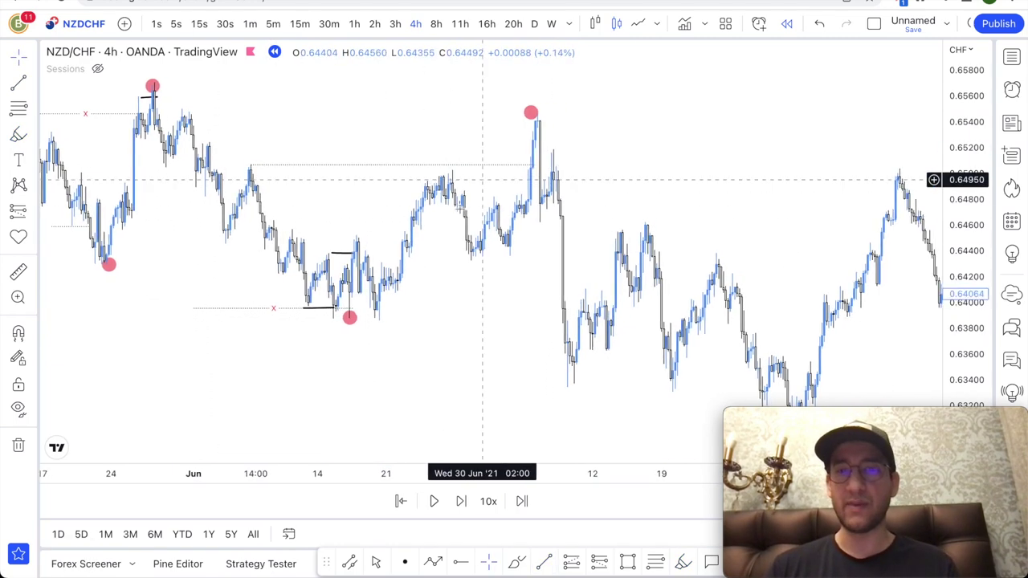
scroll(352, 228, "down", 3)
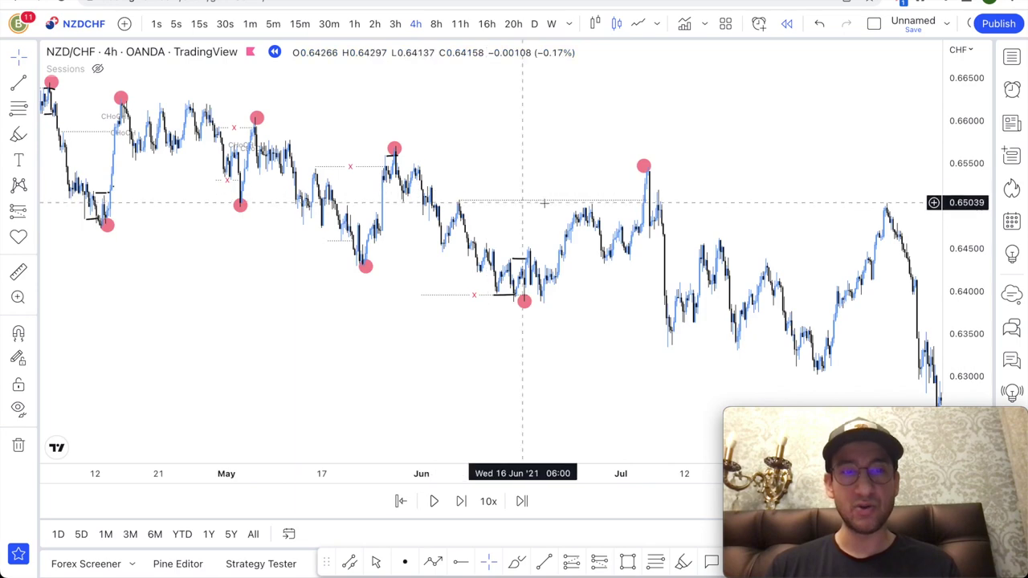
scroll(546, 201, "up", 2)
scroll(533, 260, "right", 4)
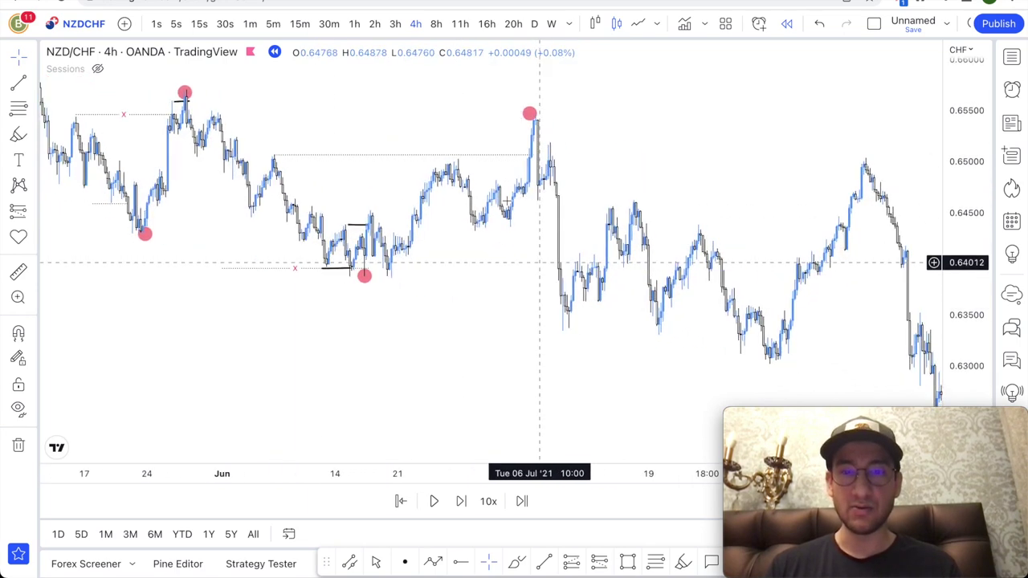
scroll(593, 301, "up", 2)
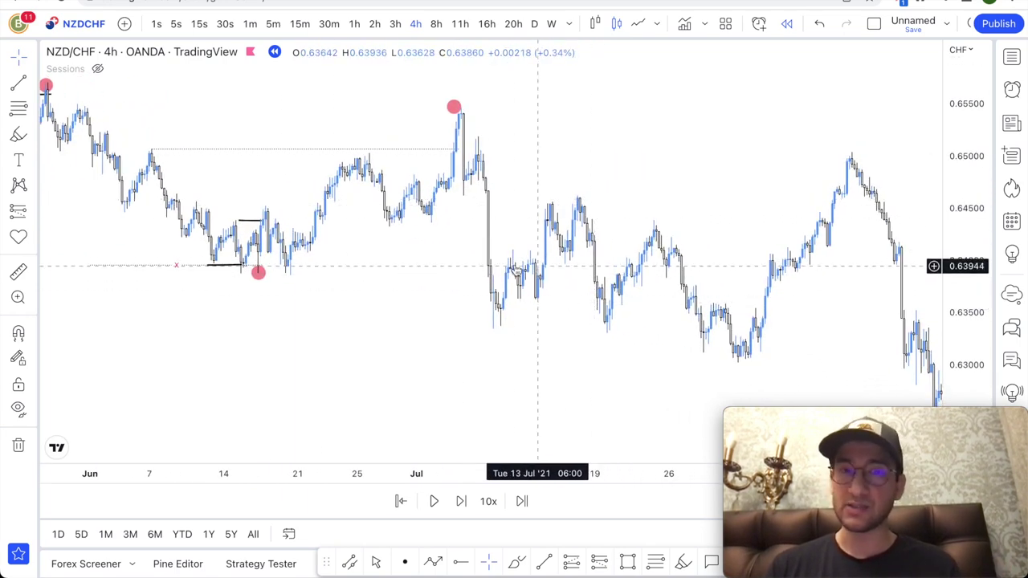
scroll(554, 250, "up", 1)
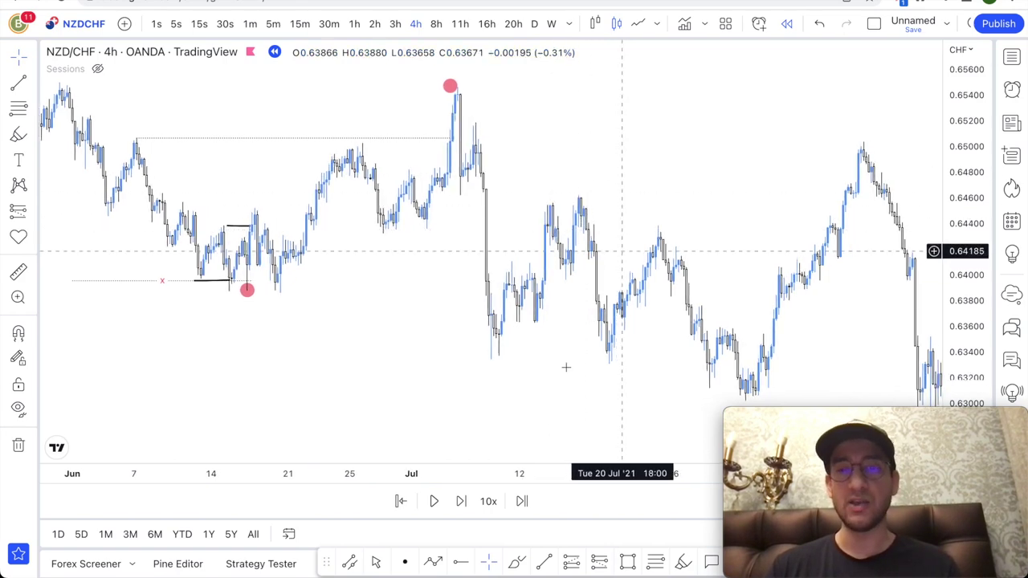
scroll(567, 370, "down", 1)
scroll(530, 350, "down", 1)
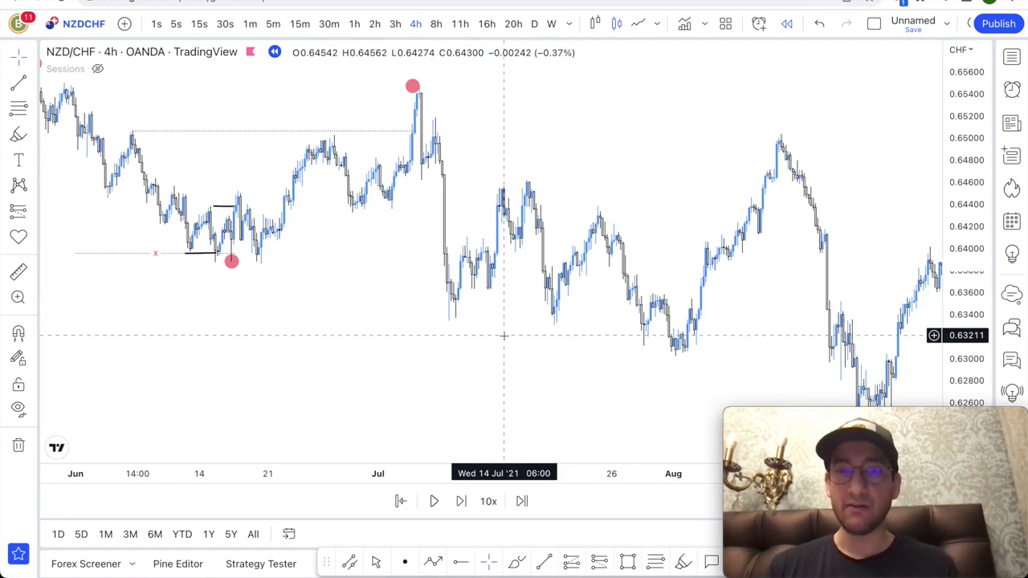
scroll(500, 339, "down", 1)
scroll(447, 178, "down", 5)
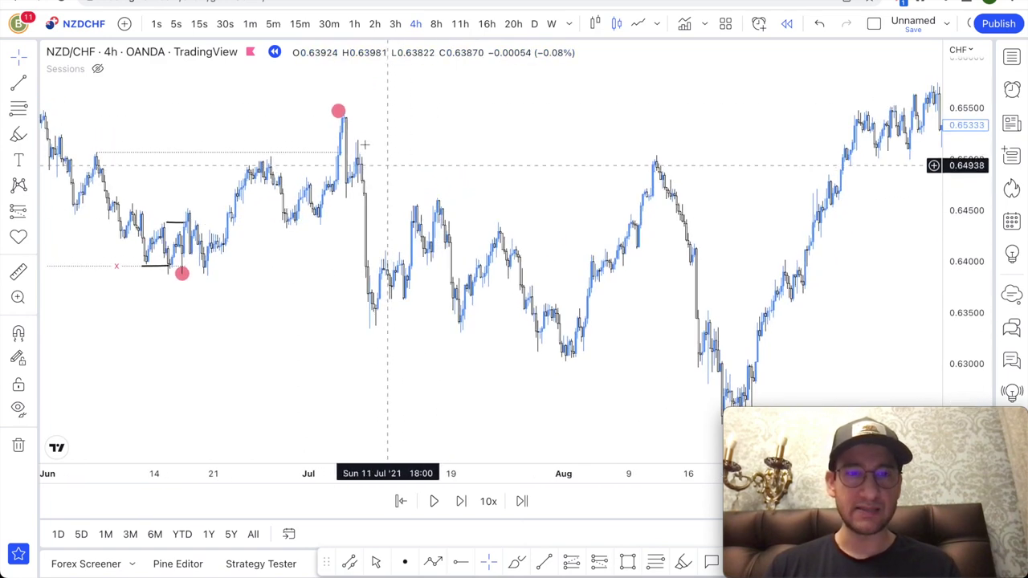
- Apply the x template to the dotted line running from the 7 June high to 5 July
left_click(338, 111)
right_click(299, 156)
mouse_move(379, 175)
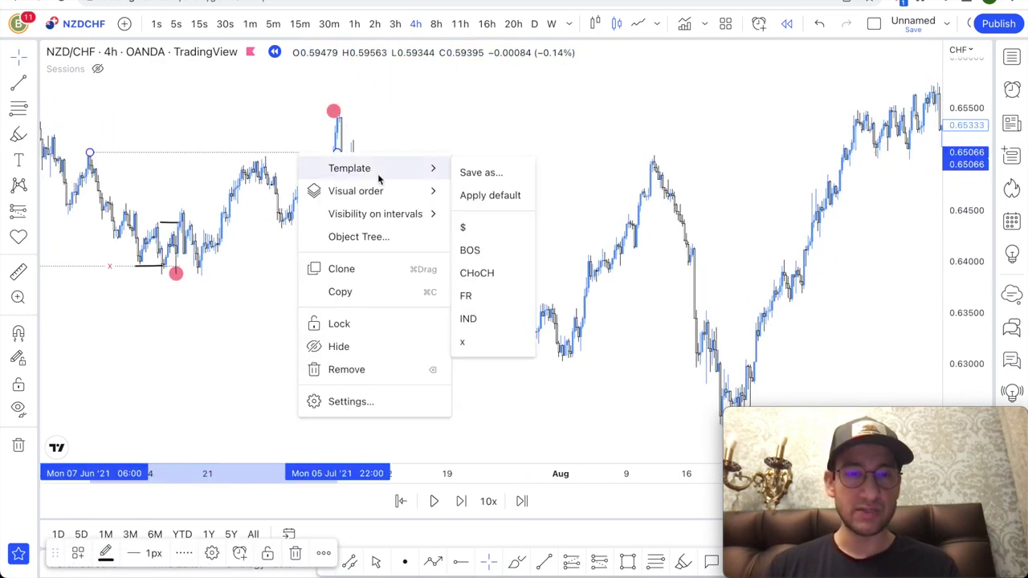
left_click(493, 343)
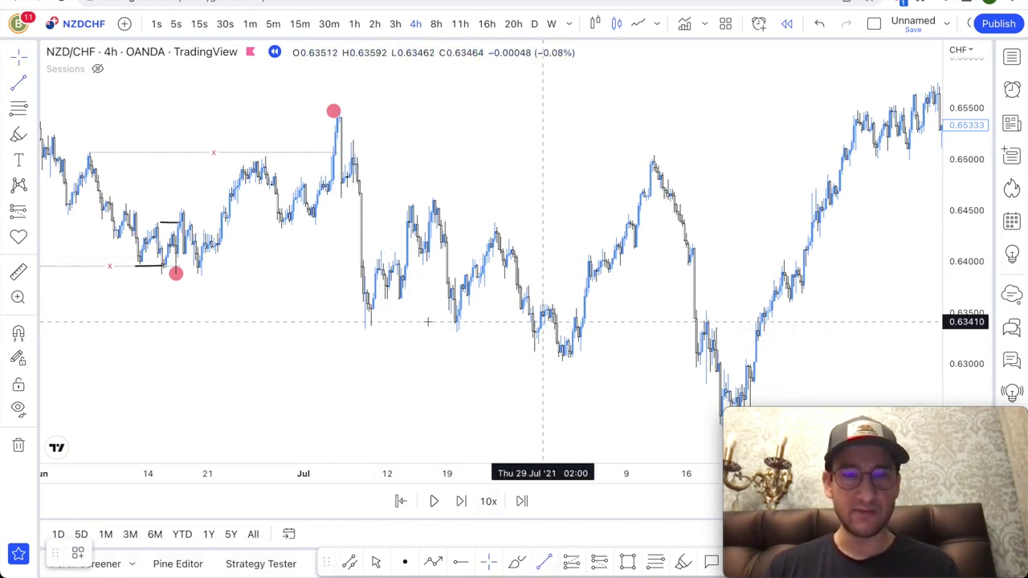
- Draw a horizontal trend line at 0.63284 from the 19 July low to 28 July and apply the x template
left_click_drag(458, 335, 528, 335)
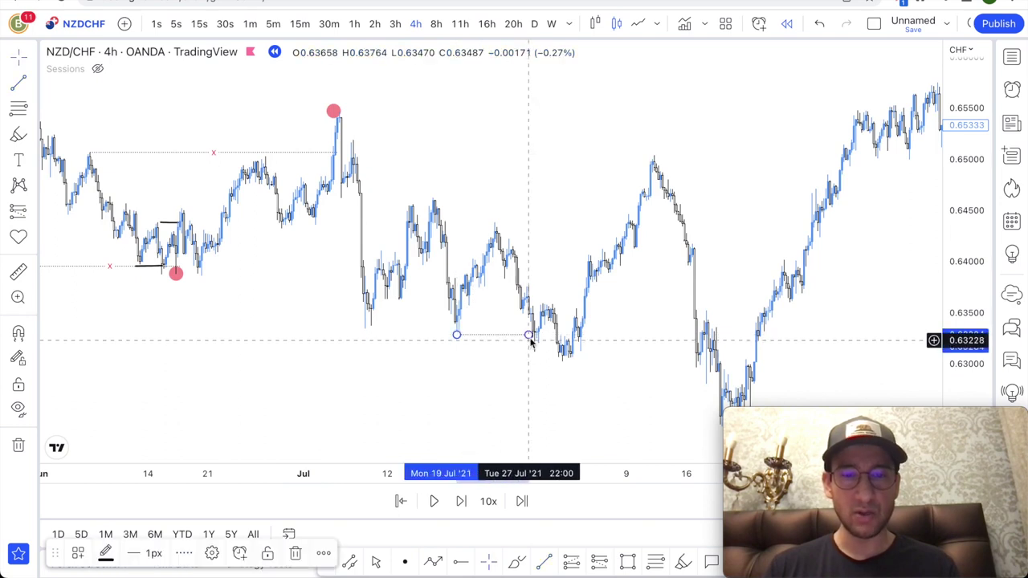
right_click(535, 337)
mouse_move(626, 340)
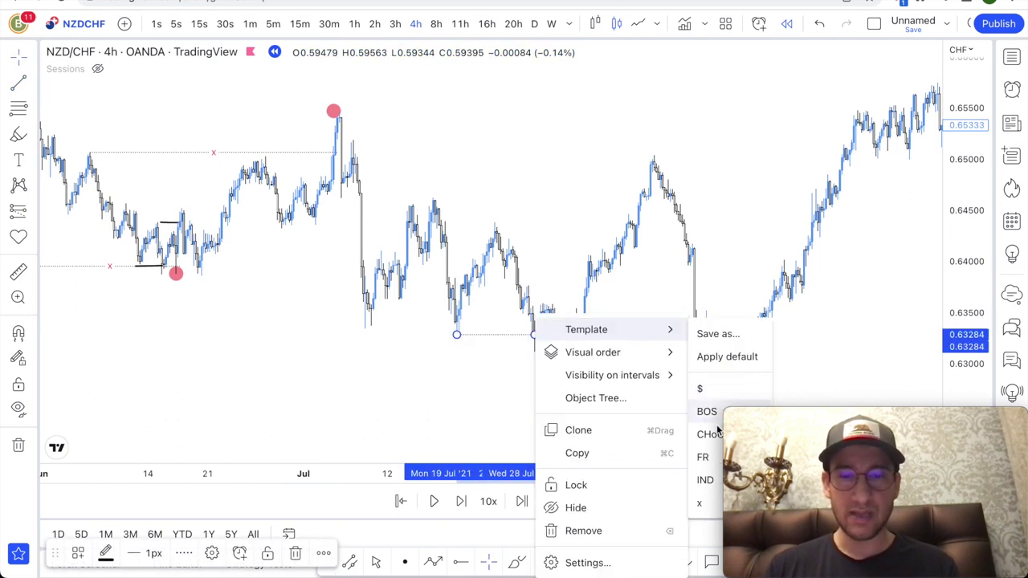
left_click(701, 501)
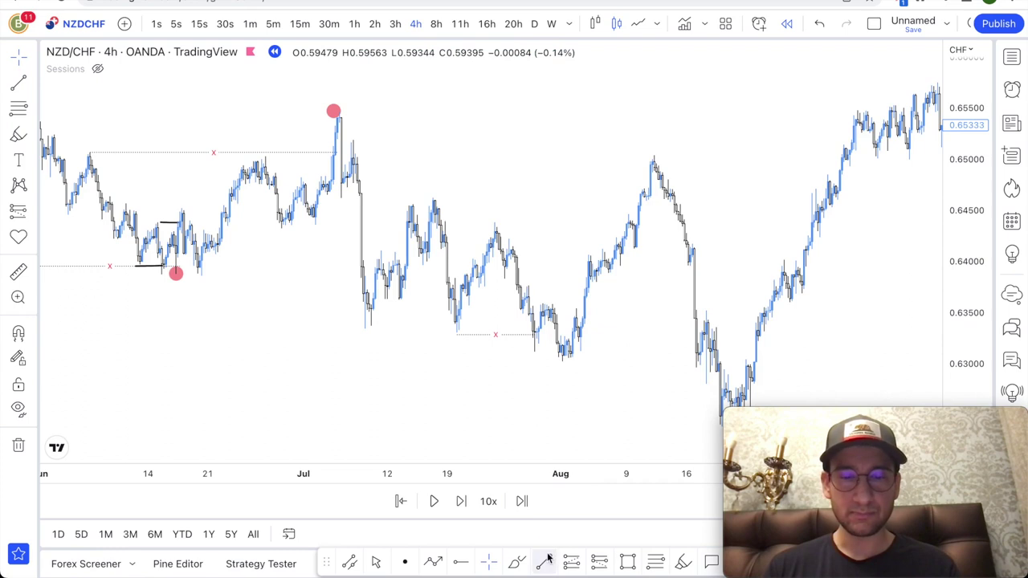
- Draw a horizontal trend line from the late-July high at about 0.6437 into August and mark the low between them with a red highlighter dot
left_click(626, 224)
left_click(548, 369)
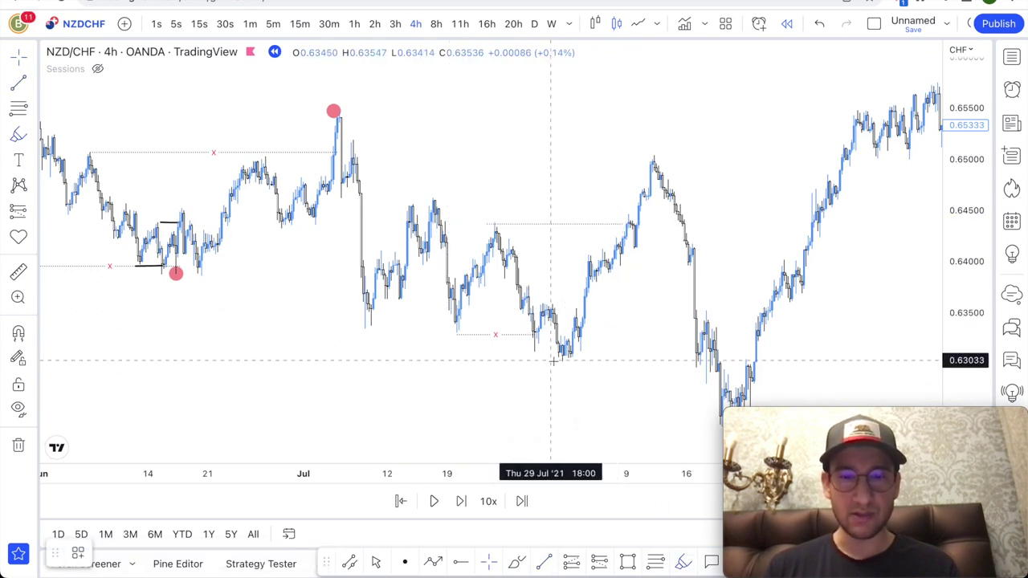
left_click(553, 361)
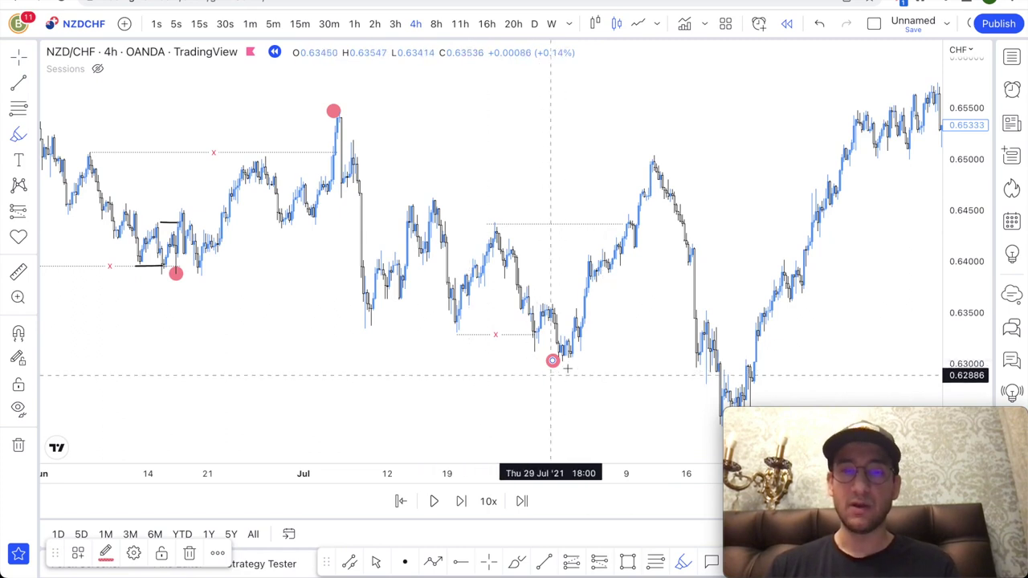
left_click_drag(336, 114, 583, 370)
key("ctrl+z")
left_click_drag(334, 149, 750, 150)
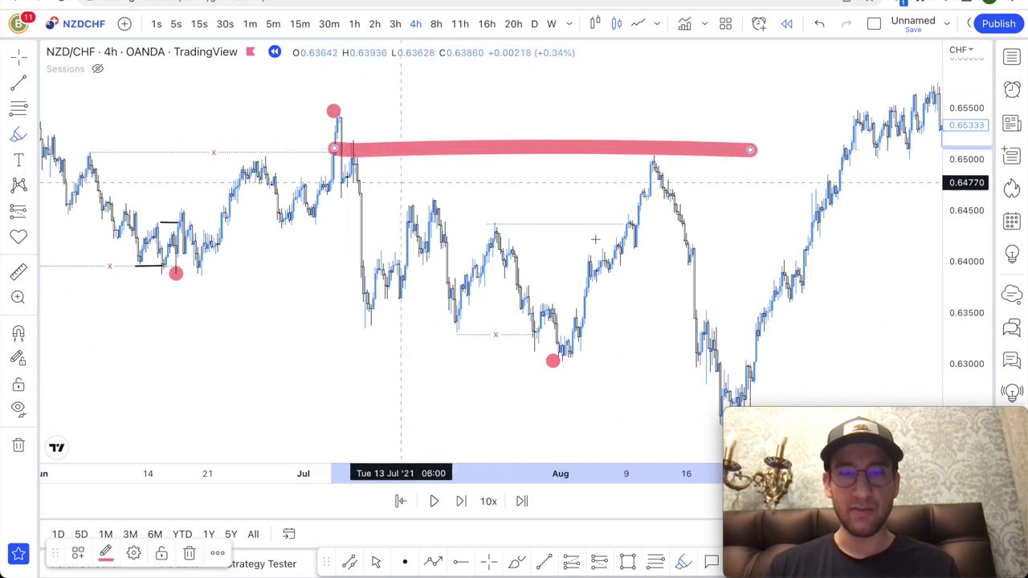
key("ctrl+z")
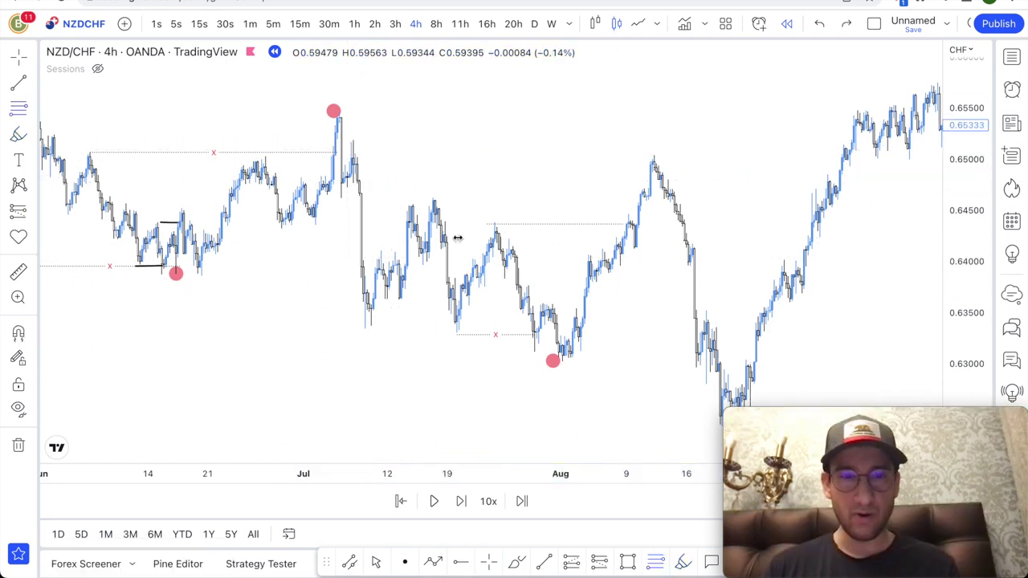
- Draw a Fibonacci retracement from the 6 July high at 0.65461 down to the marked late-July low, then delete it
left_click(343, 112)
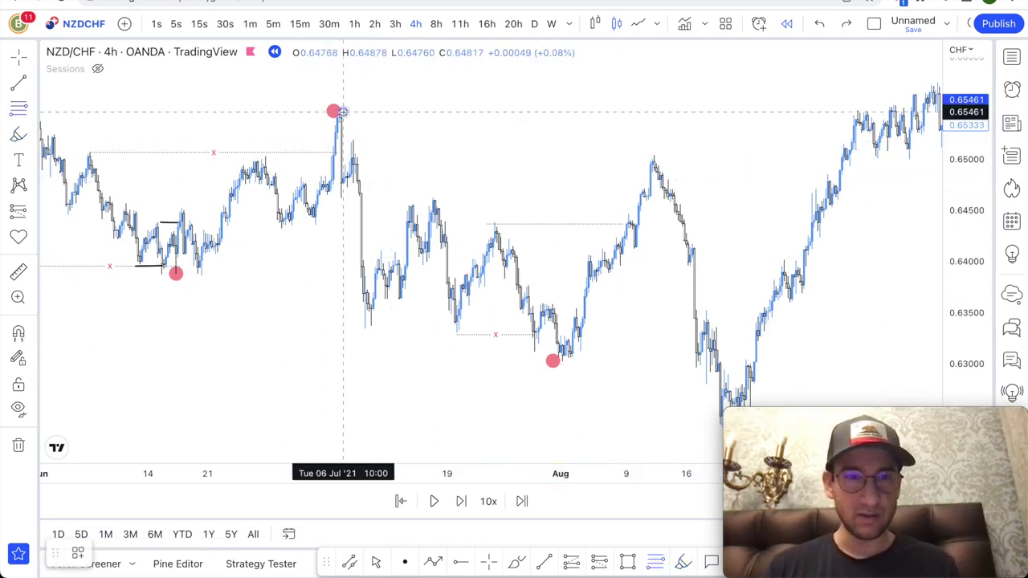
left_click(673, 362)
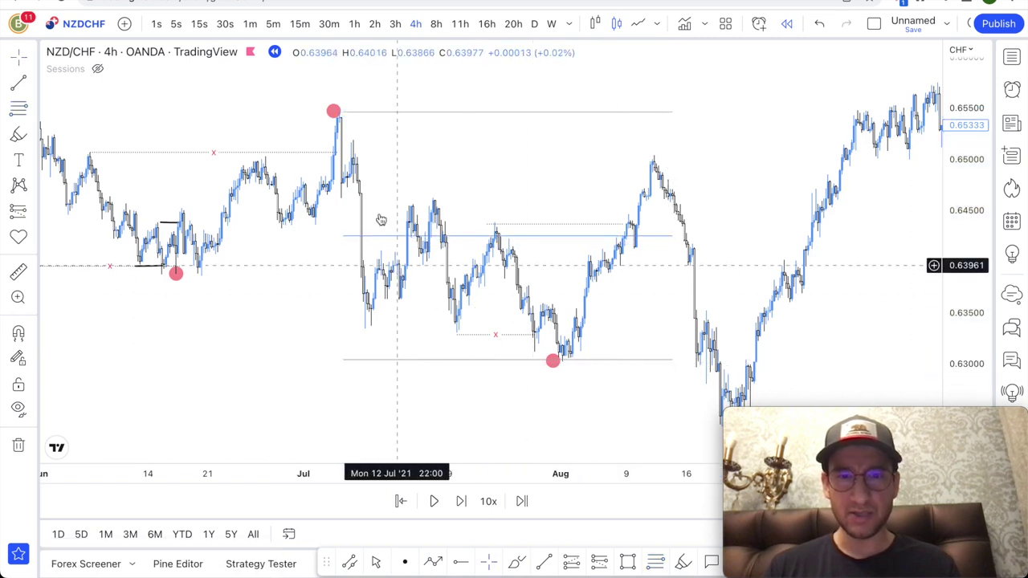
left_click(547, 185)
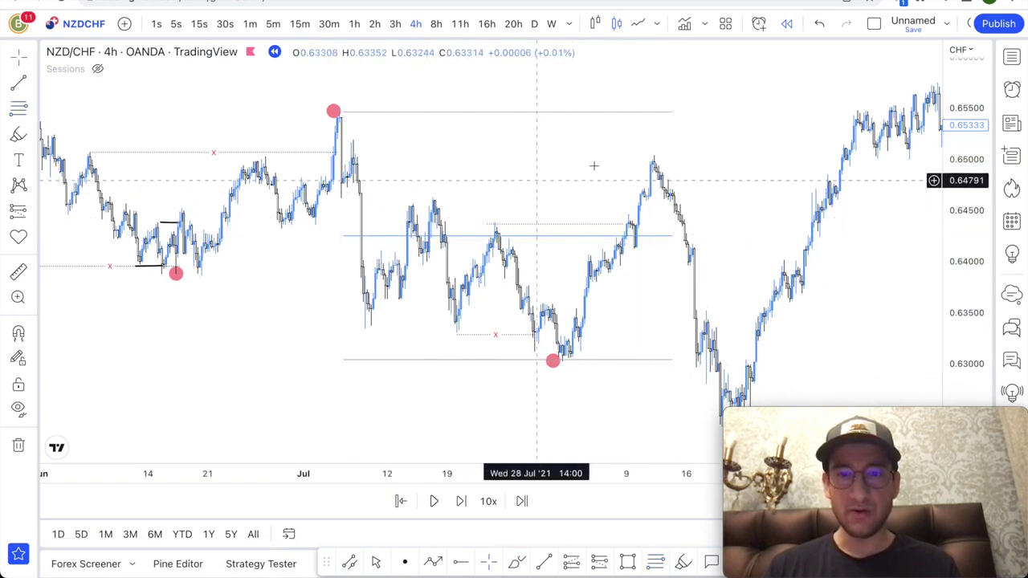
left_click(658, 361)
key("Delete")
- Review the sequence of marked swing highs and lows from March through early August
left_click_drag(644, 370, 606, 369)
scroll(606, 369, "down", 1)
scroll(607, 368, "left", 10)
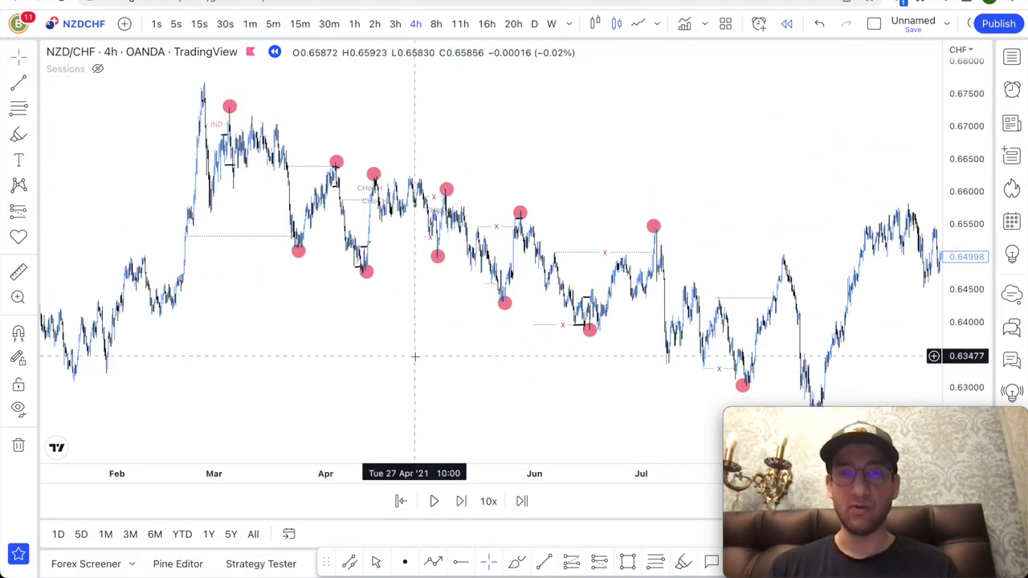
scroll(399, 357, "right", 5)
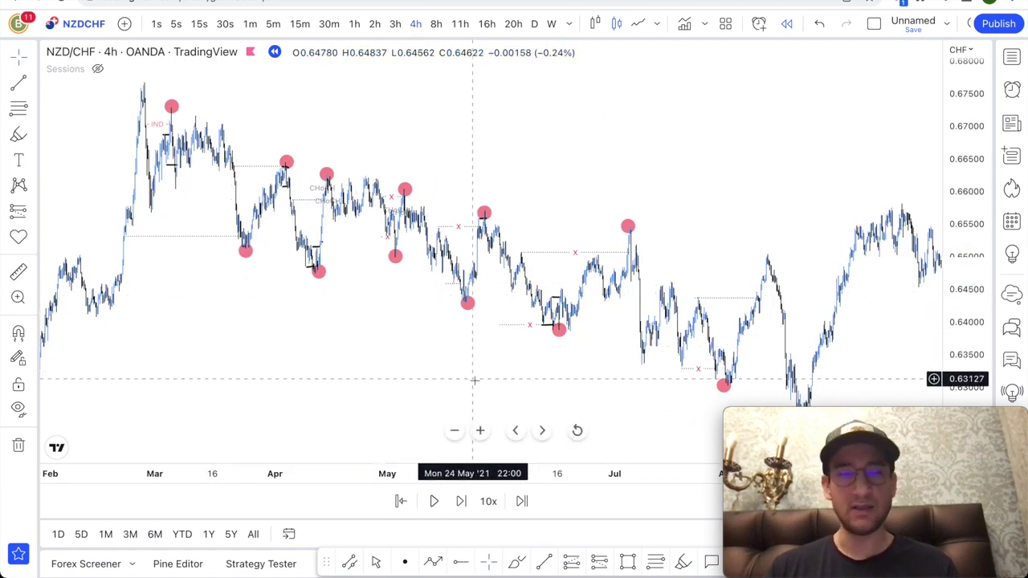
scroll(474, 381, "right", 5)
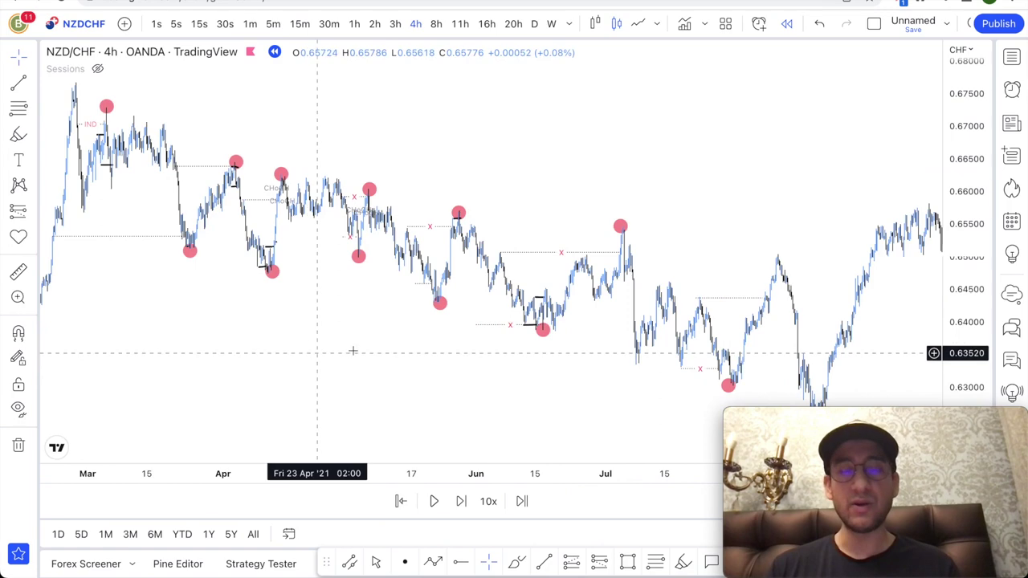
left_click_drag(379, 363, 346, 364)
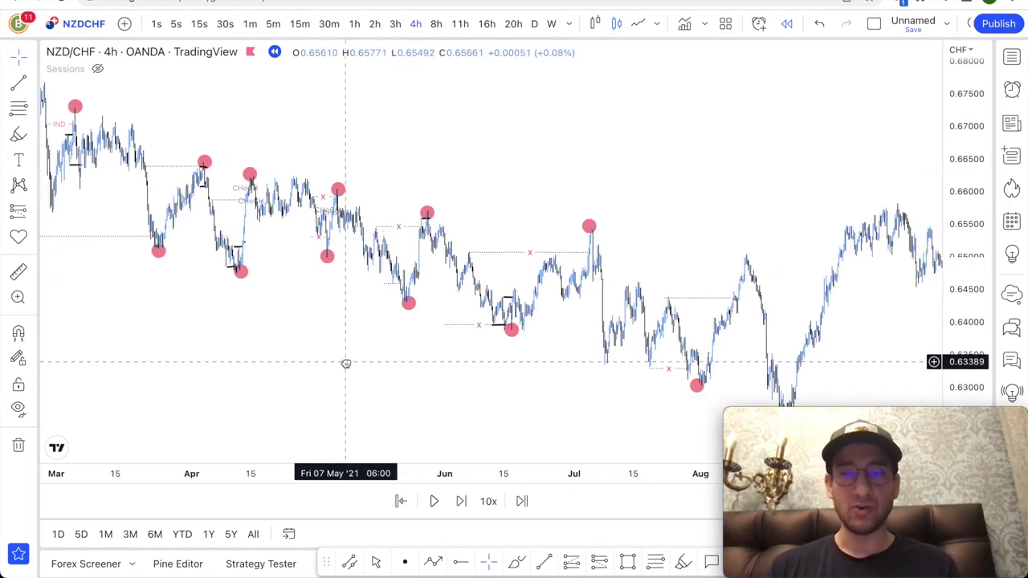
- Examine the price action following the last marked low into autumn and compare it with the whole marked decline
left_click_drag(649, 185, 480, 215)
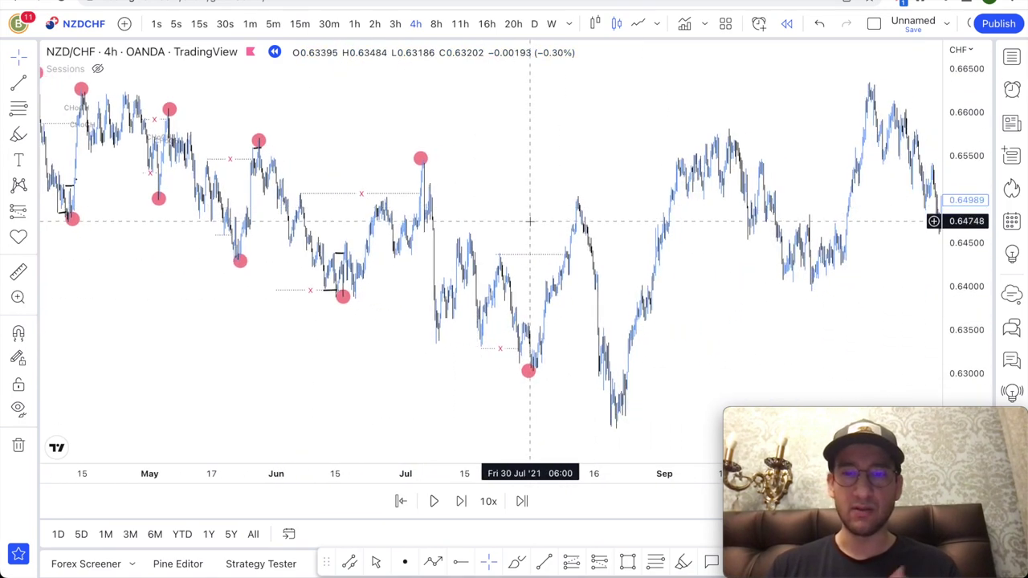
scroll(591, 183, "right", 5)
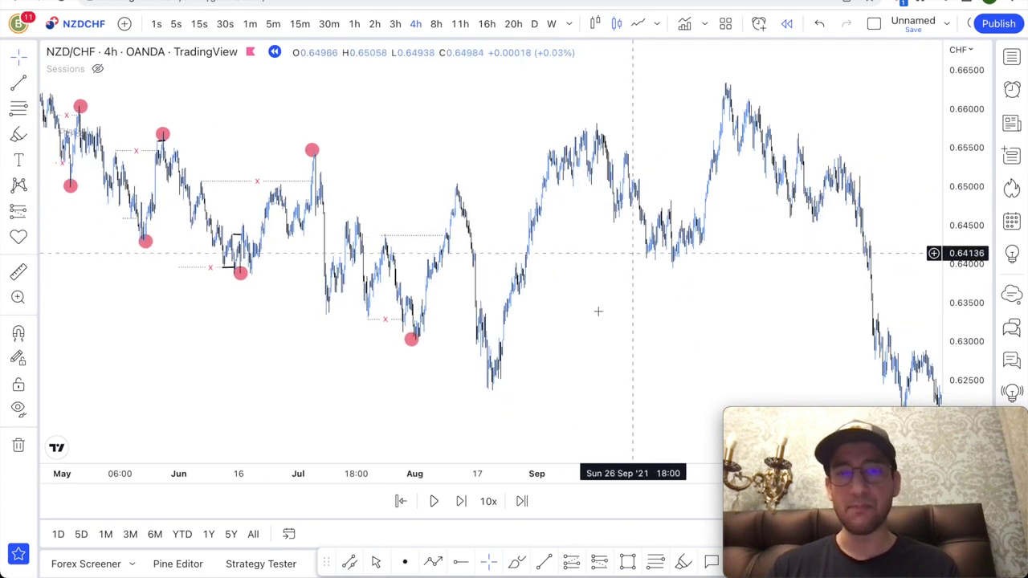
scroll(603, 316, "down", 2)
scroll(602, 327, "down", 1)
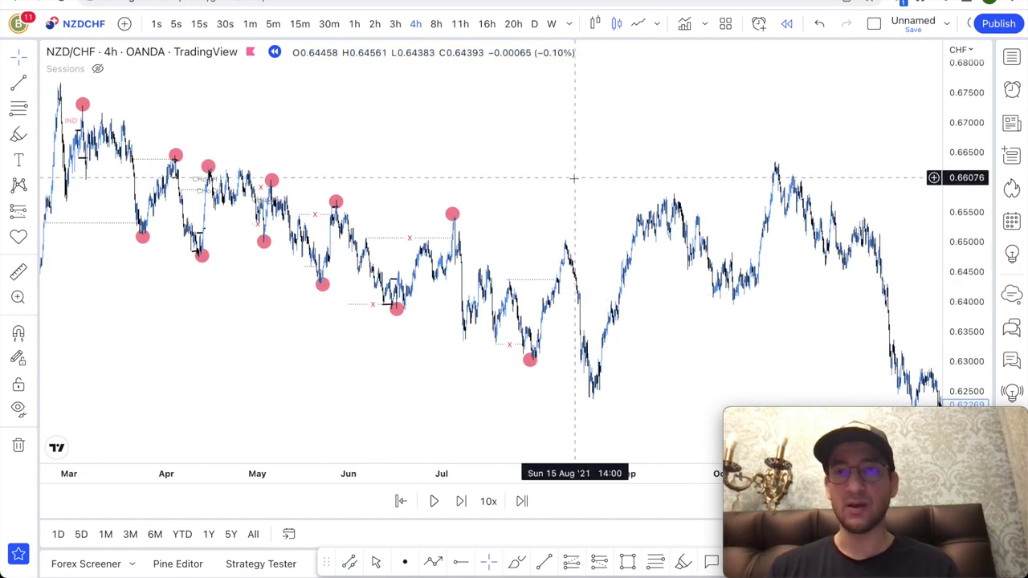
scroll(574, 178, "down", 2)
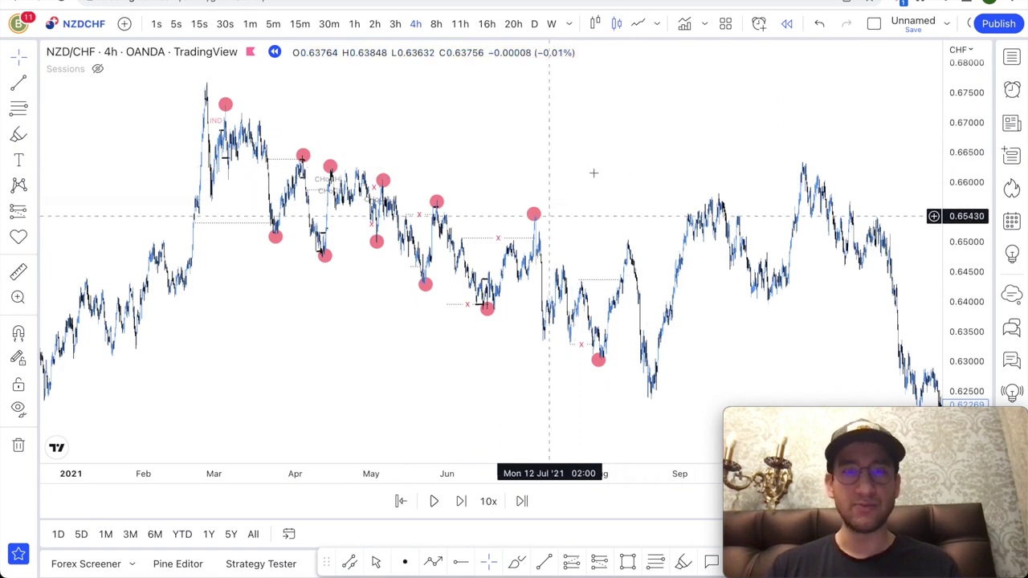
scroll(619, 161, "down", 2)
scroll(621, 162, "down", 1)
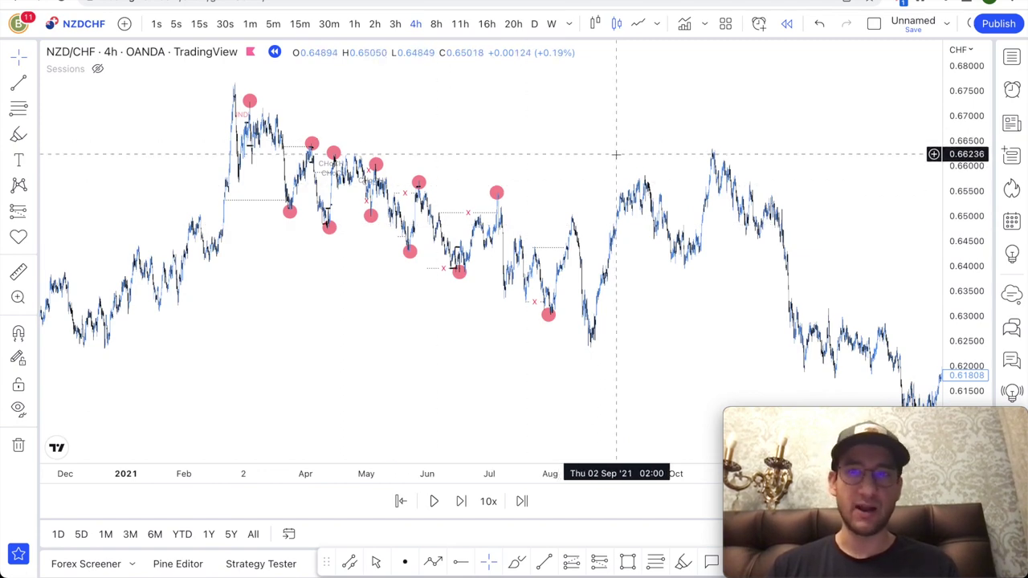
scroll(383, 280, "up", 4)
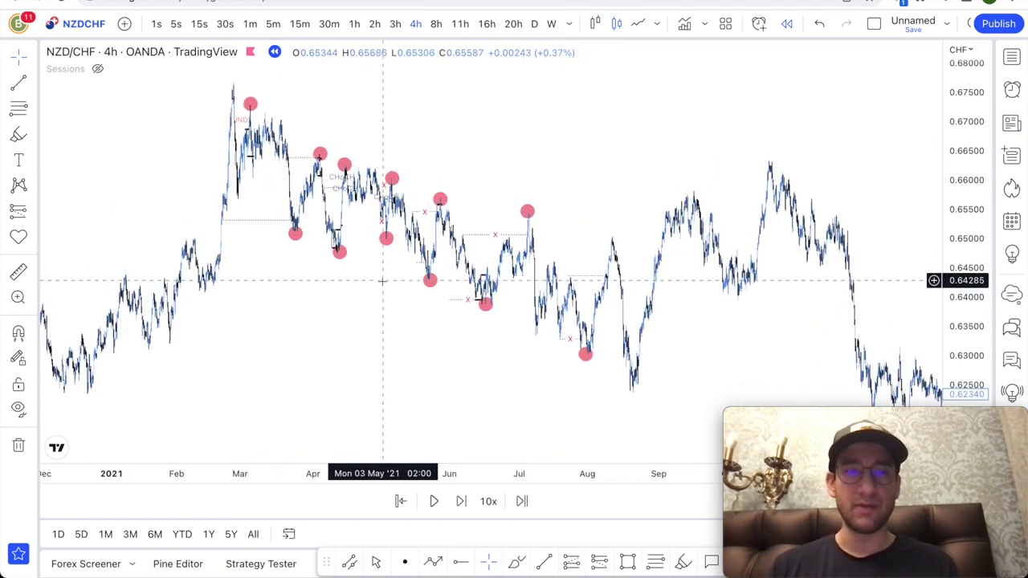
scroll(392, 281, "up", 2)
scroll(393, 291, "right", 2)
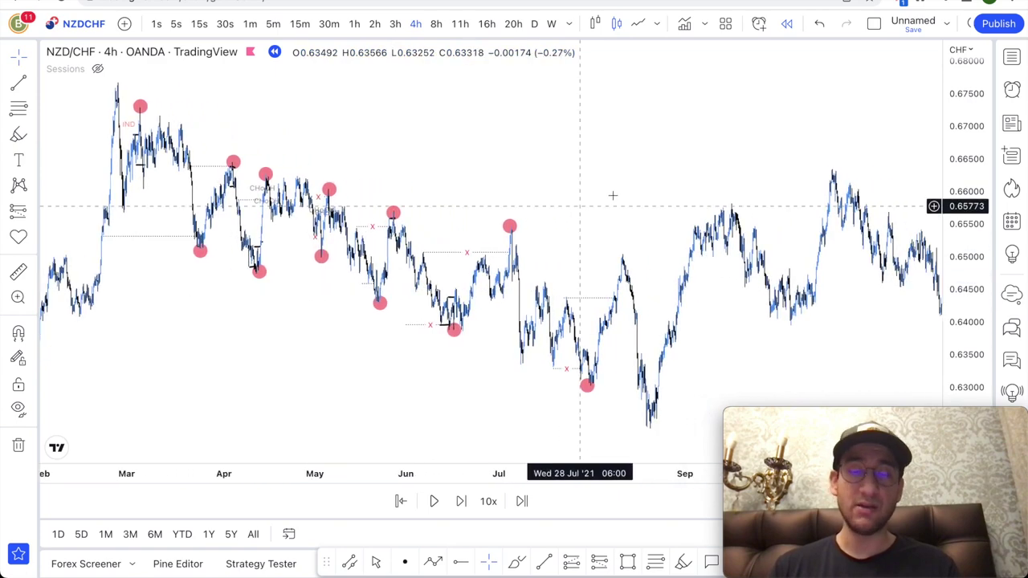